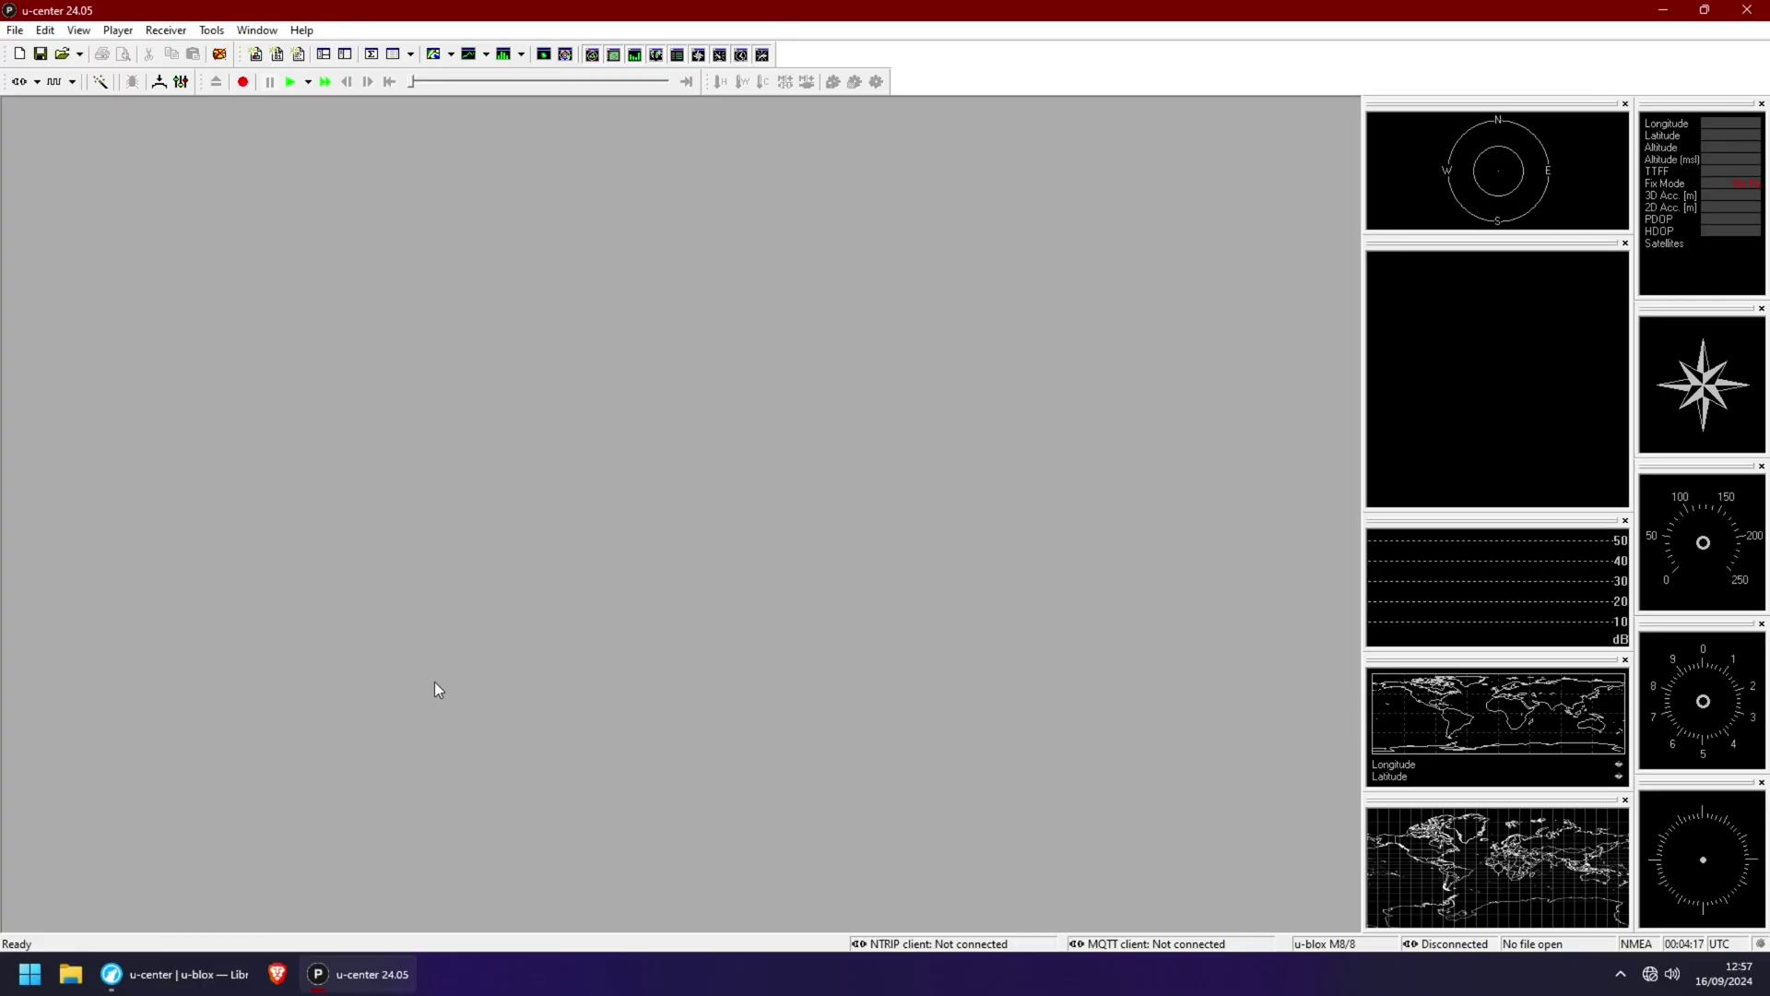
Step: Glance at the u-blox product page, then return to the u-center 24.05 window
left_click(163, 974)
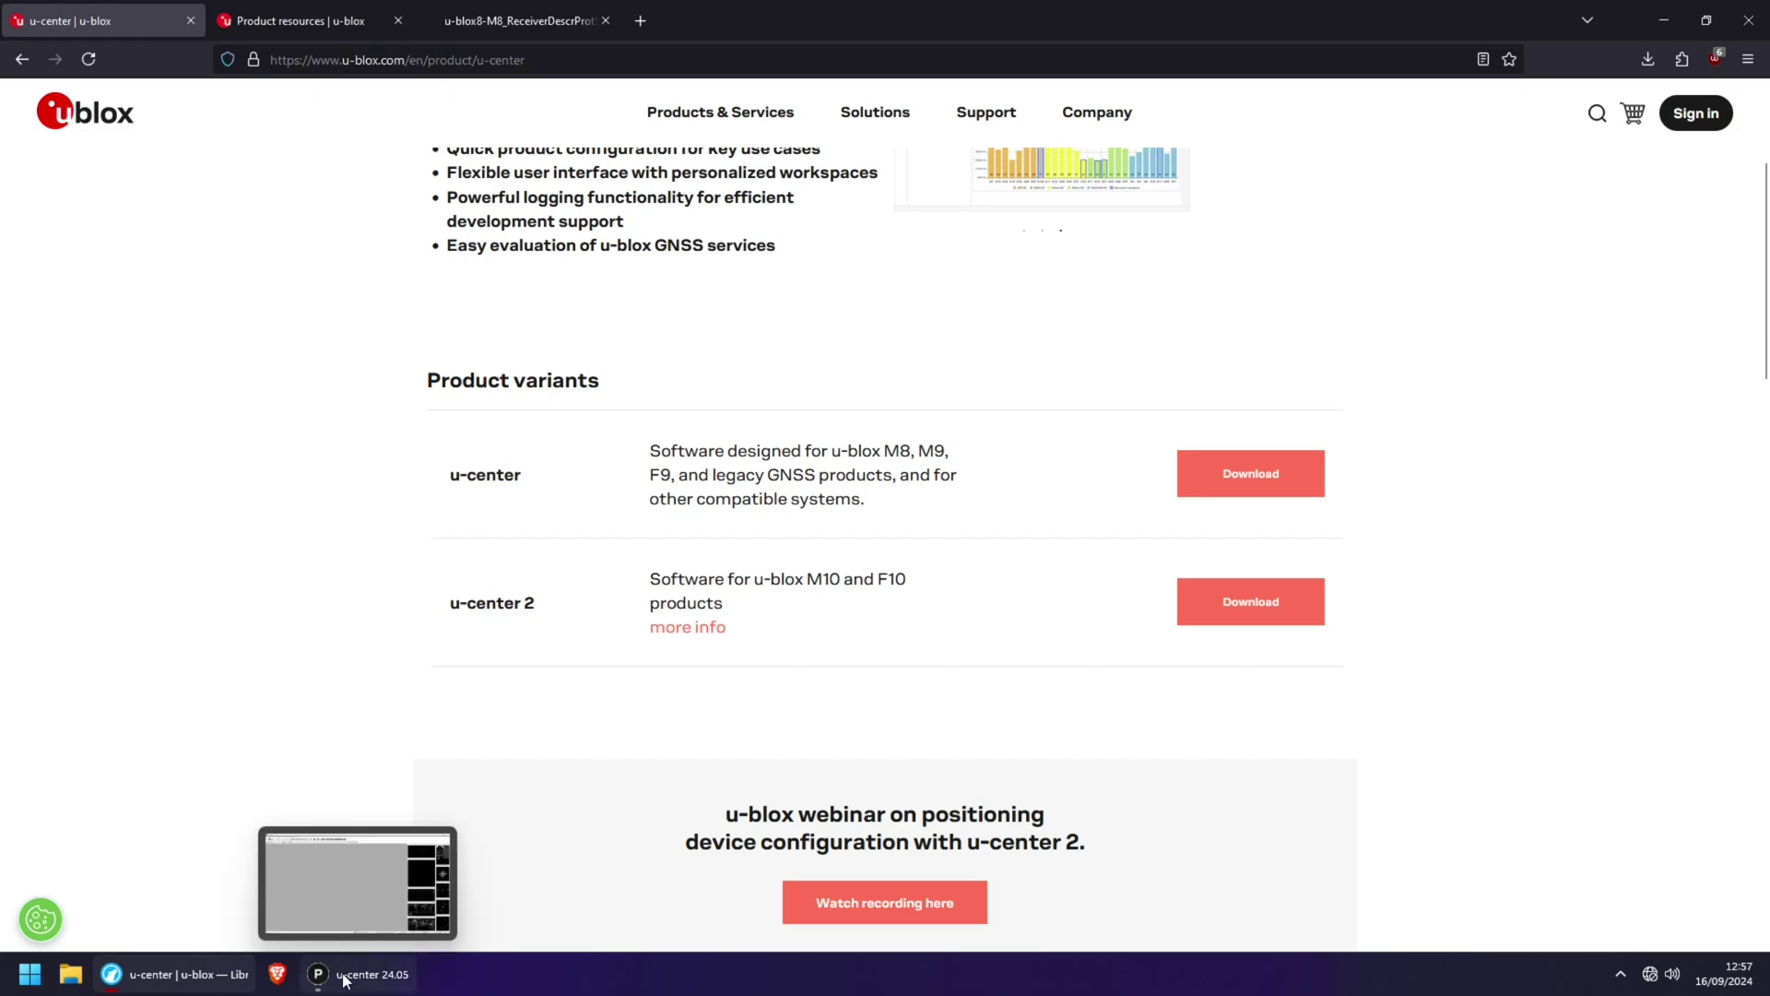
left_click(347, 976)
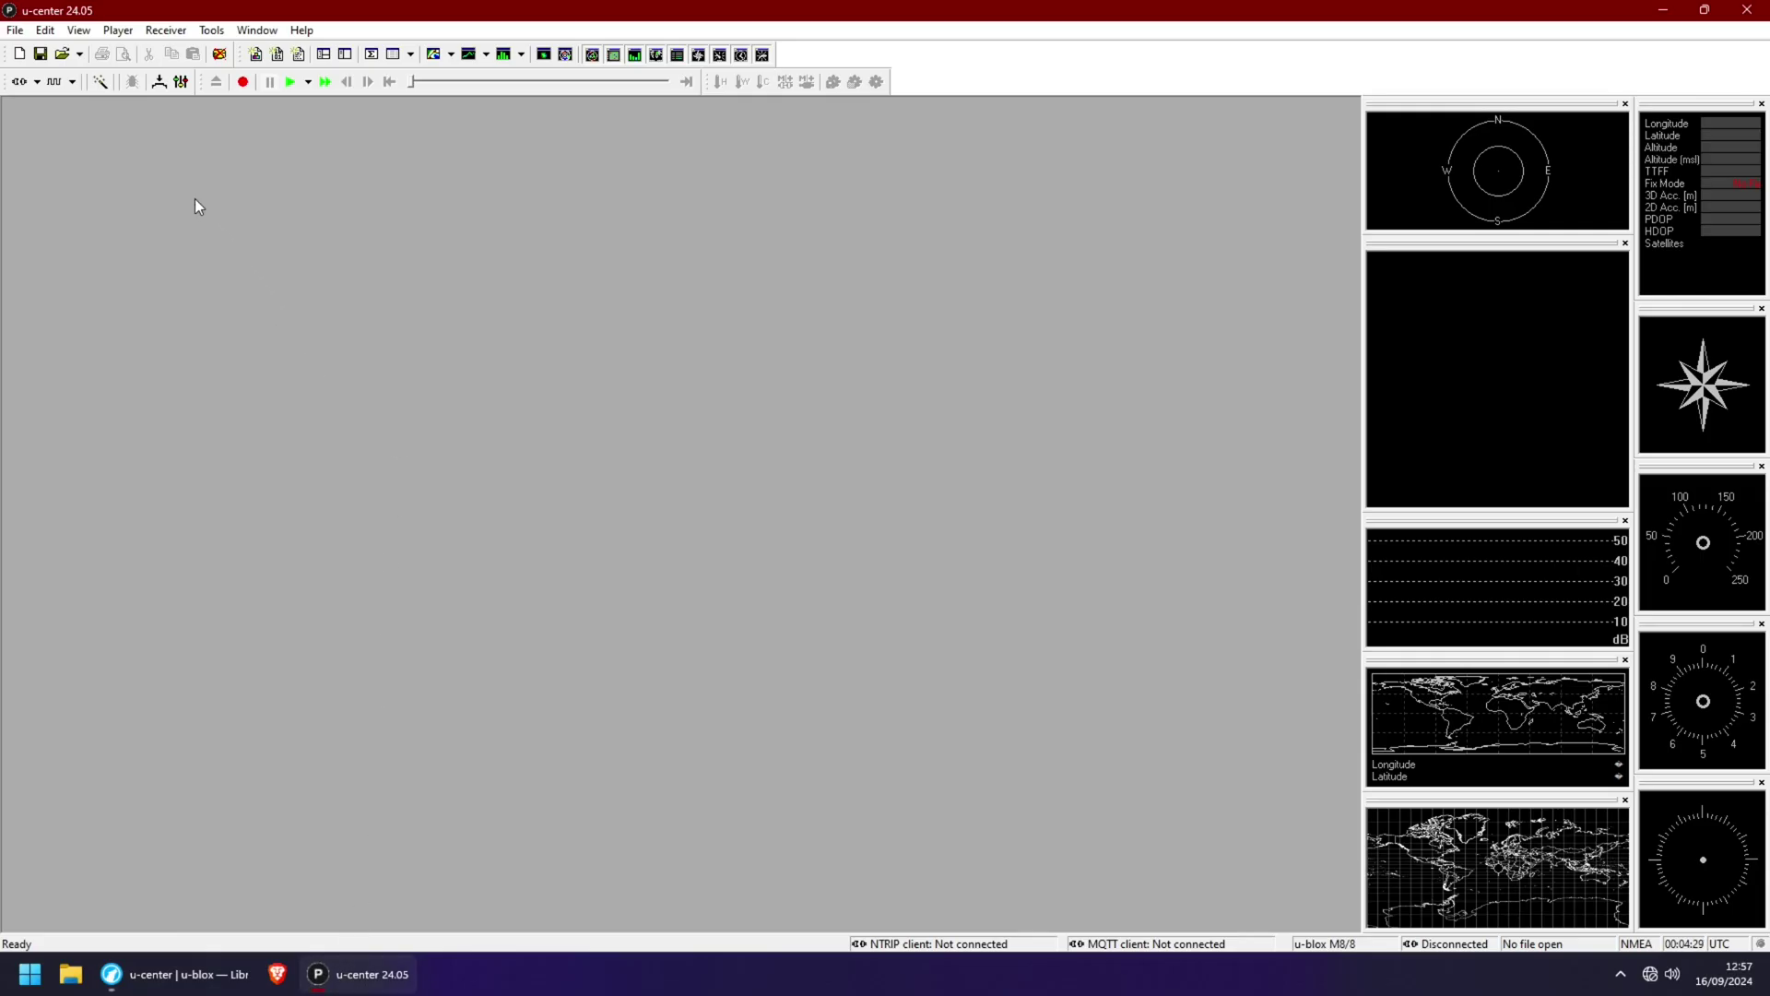
Step: Connect u-center to the GPS receiver on COM5
left_click(36, 84)
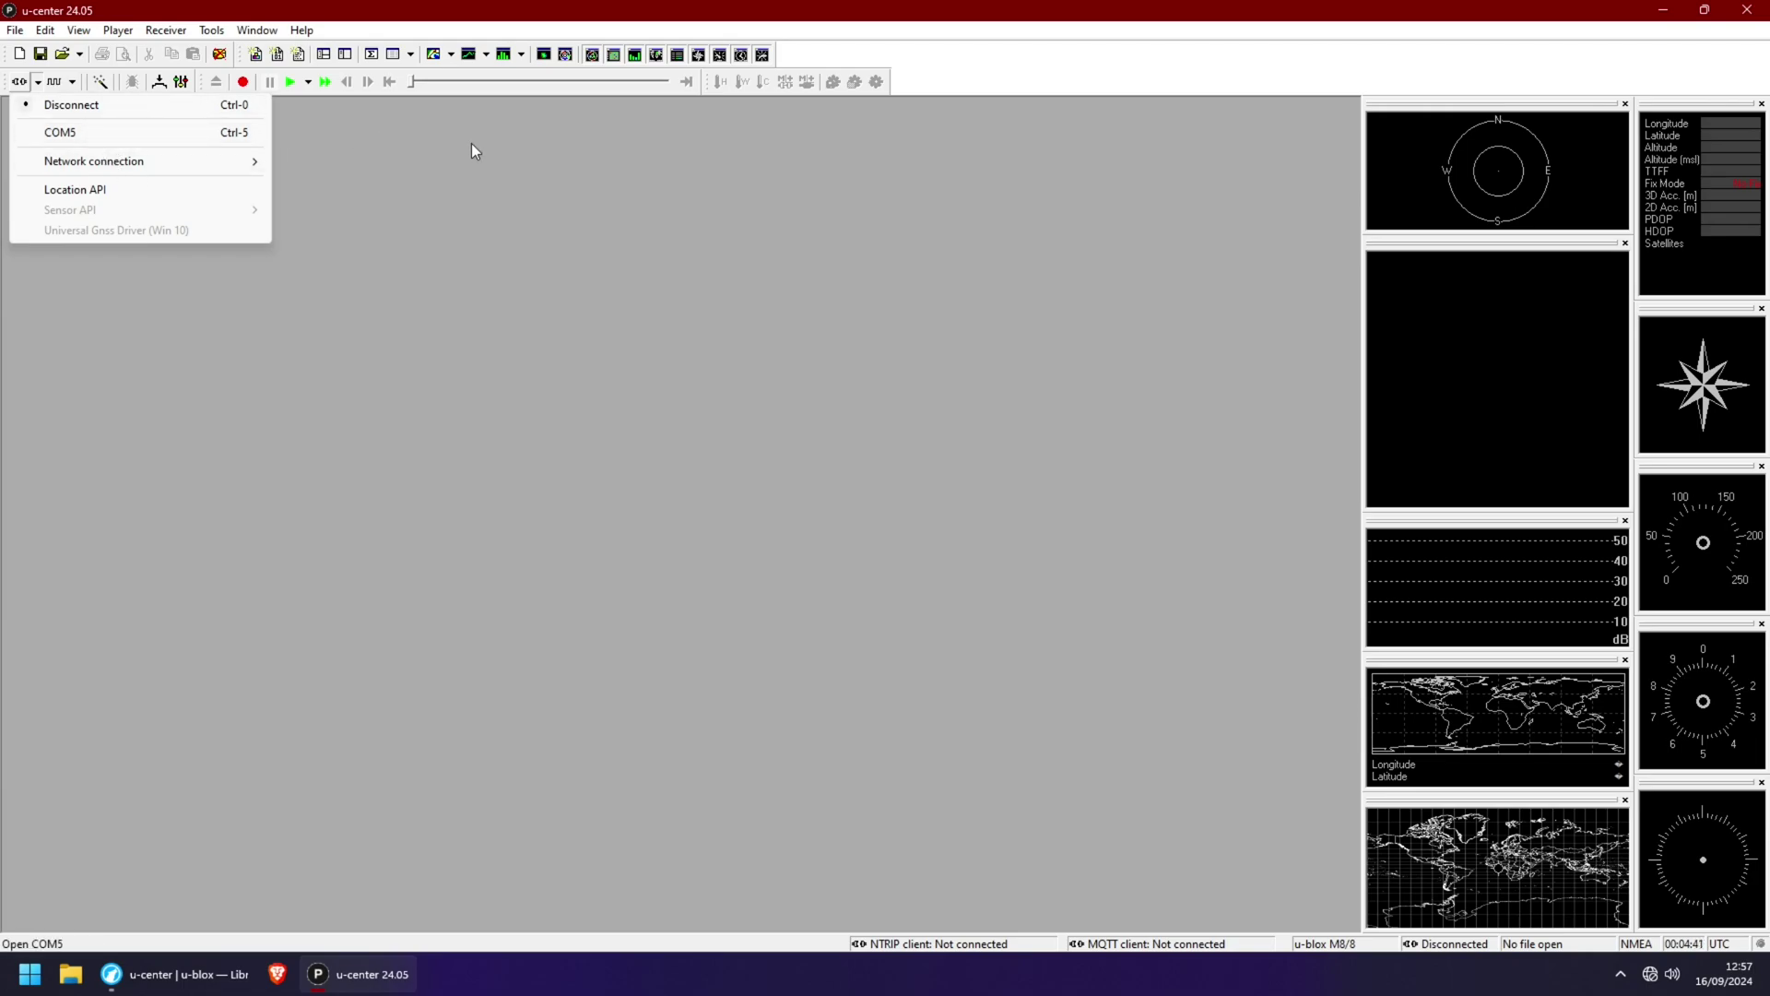
left_click(99, 130)
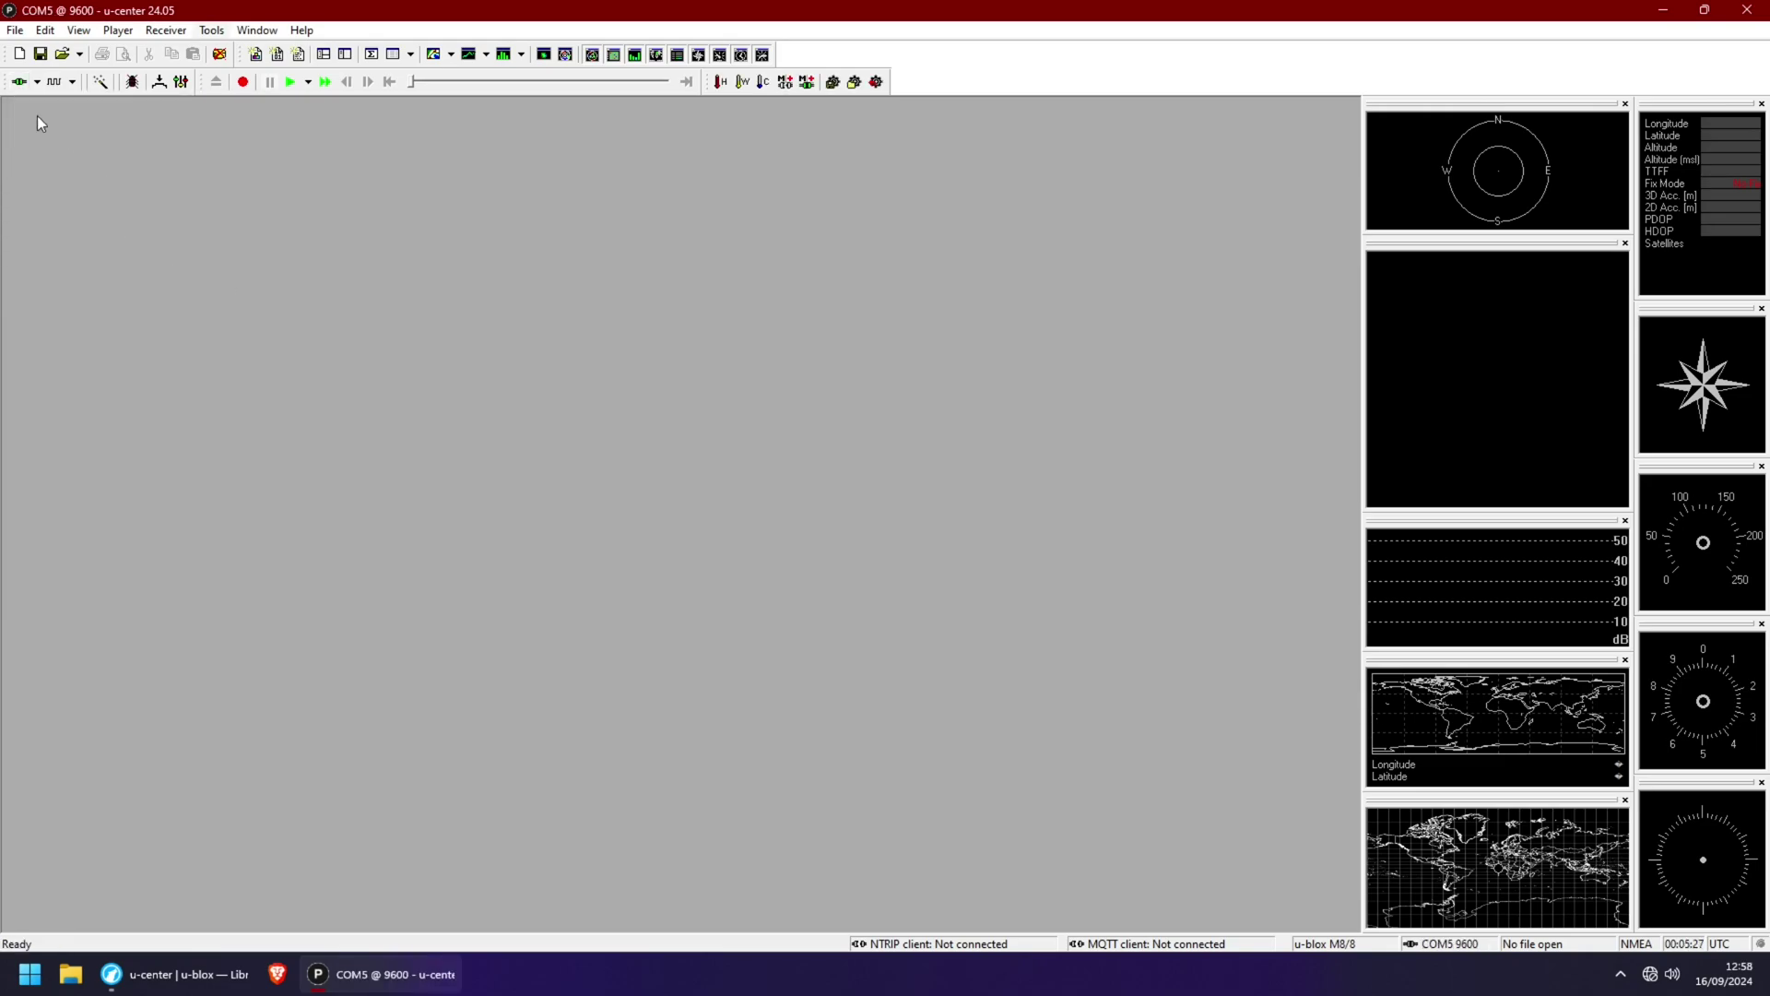
left_click(37, 83)
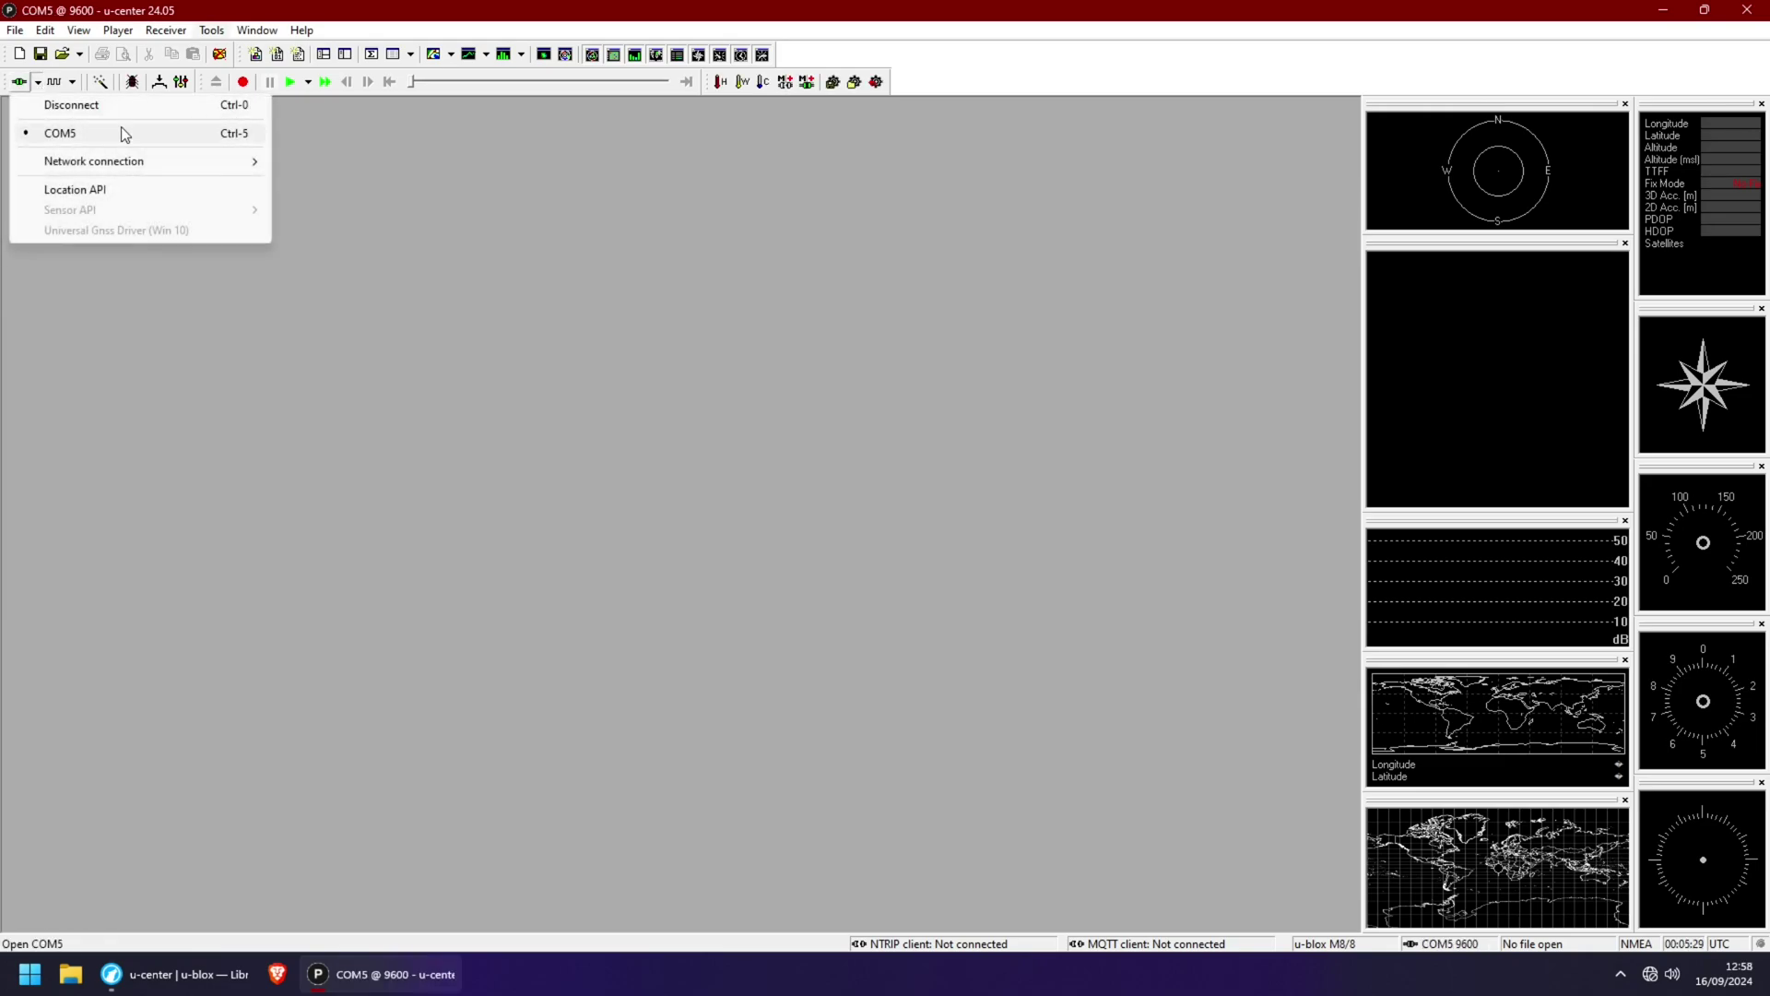
left_click(351, 127)
Step: Change the connection baud rate from 9600 to 115200
left_click(71, 83)
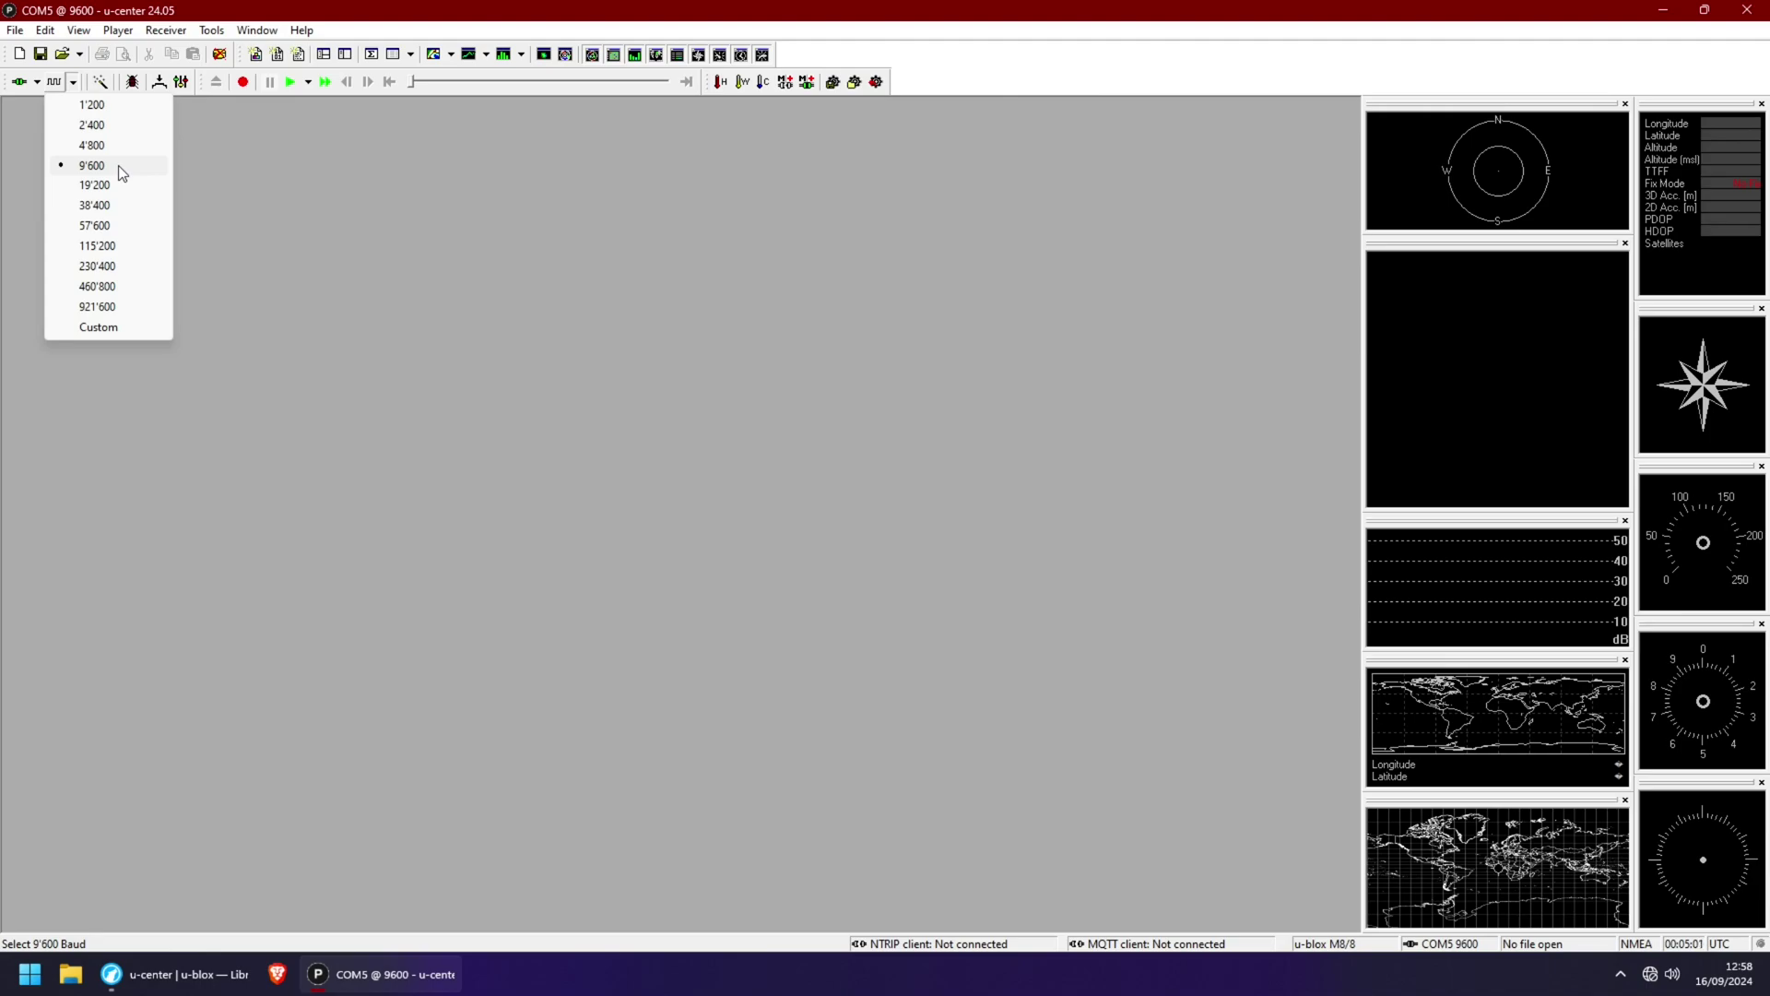
key("Down")
key("Down")
key("Down")
key("Return")
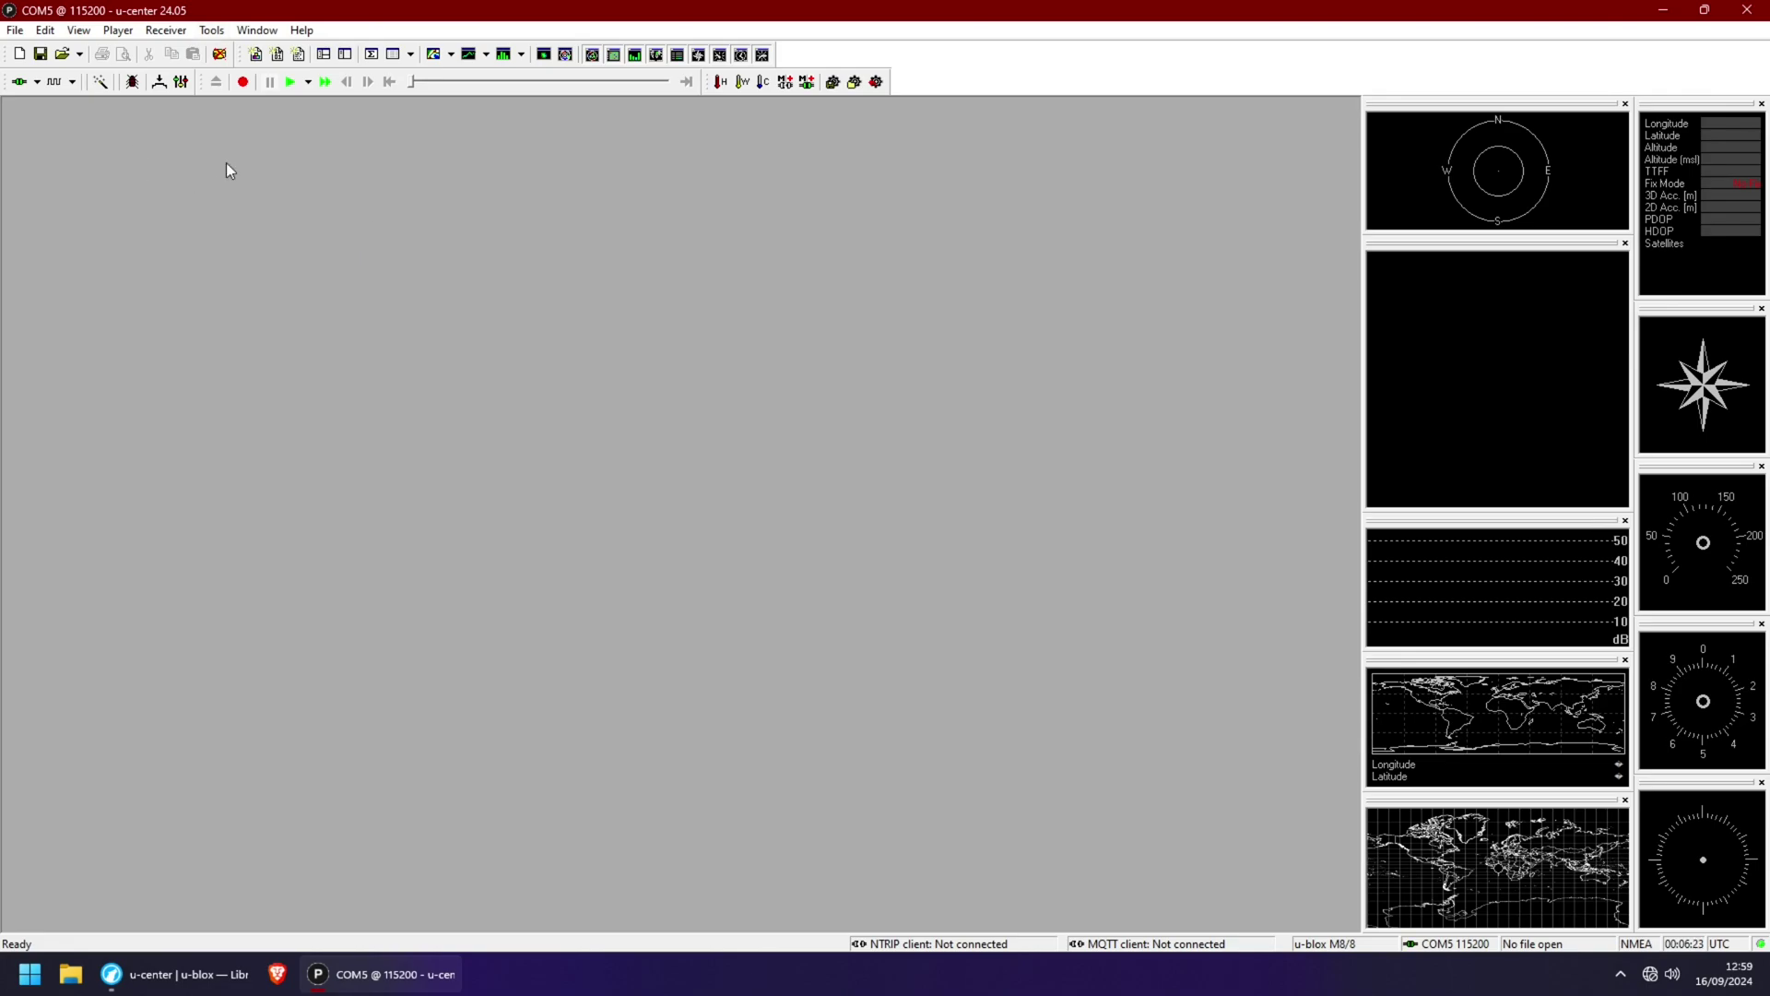
Step: In Messages View, read UBX-MON-VER (EXT CORE 3.01), then select UBX-CFG-PRT
left_click(80, 29)
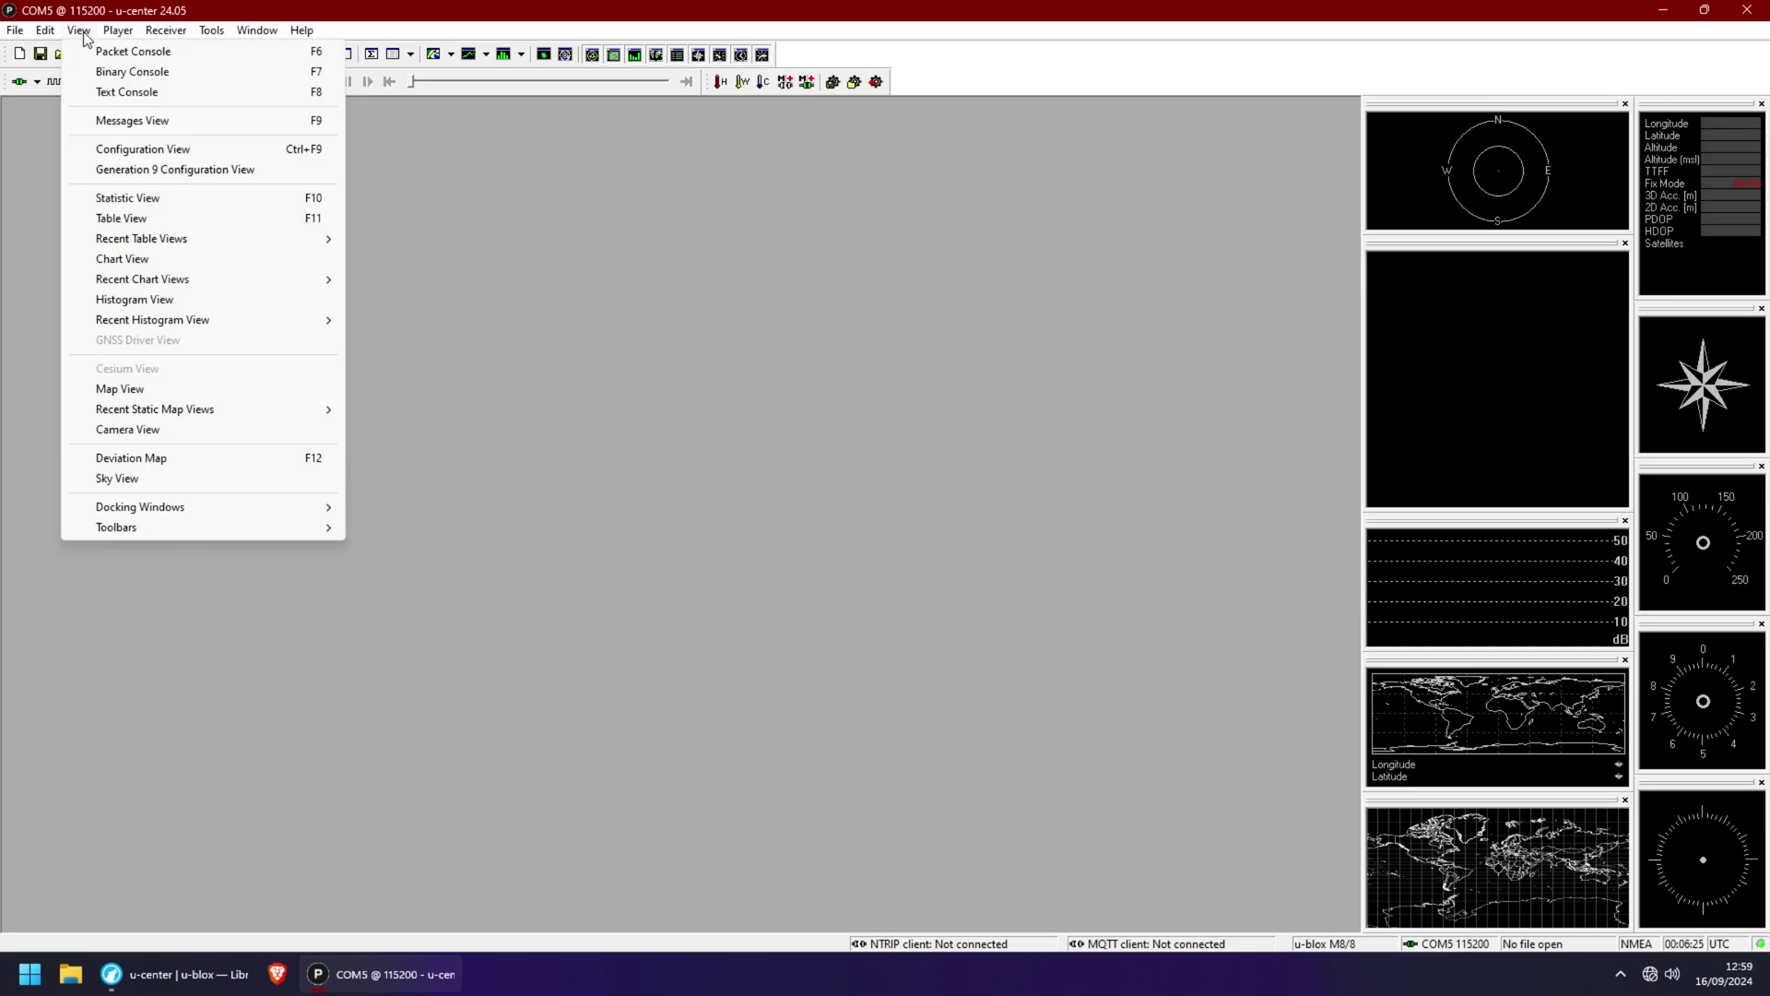
left_click(195, 122)
scroll(127, 426, "down", 5)
scroll(128, 426, "down", 5)
scroll(127, 427, "down", 5)
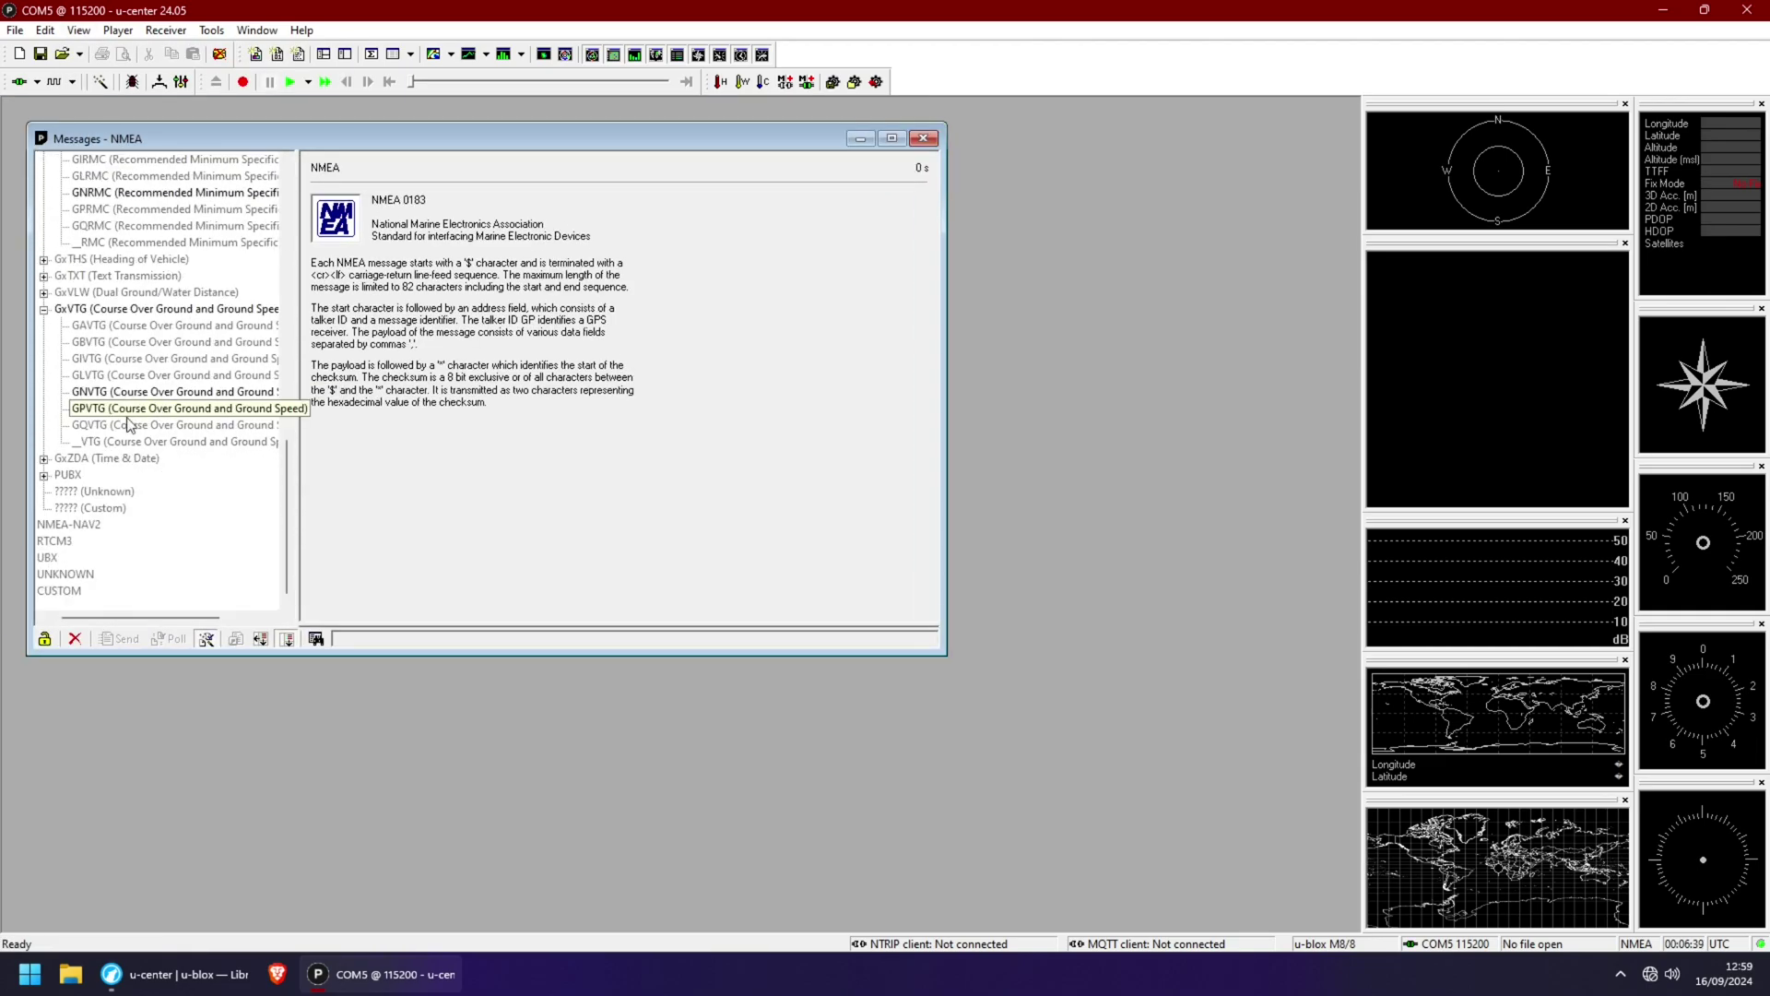
double_click(56, 558)
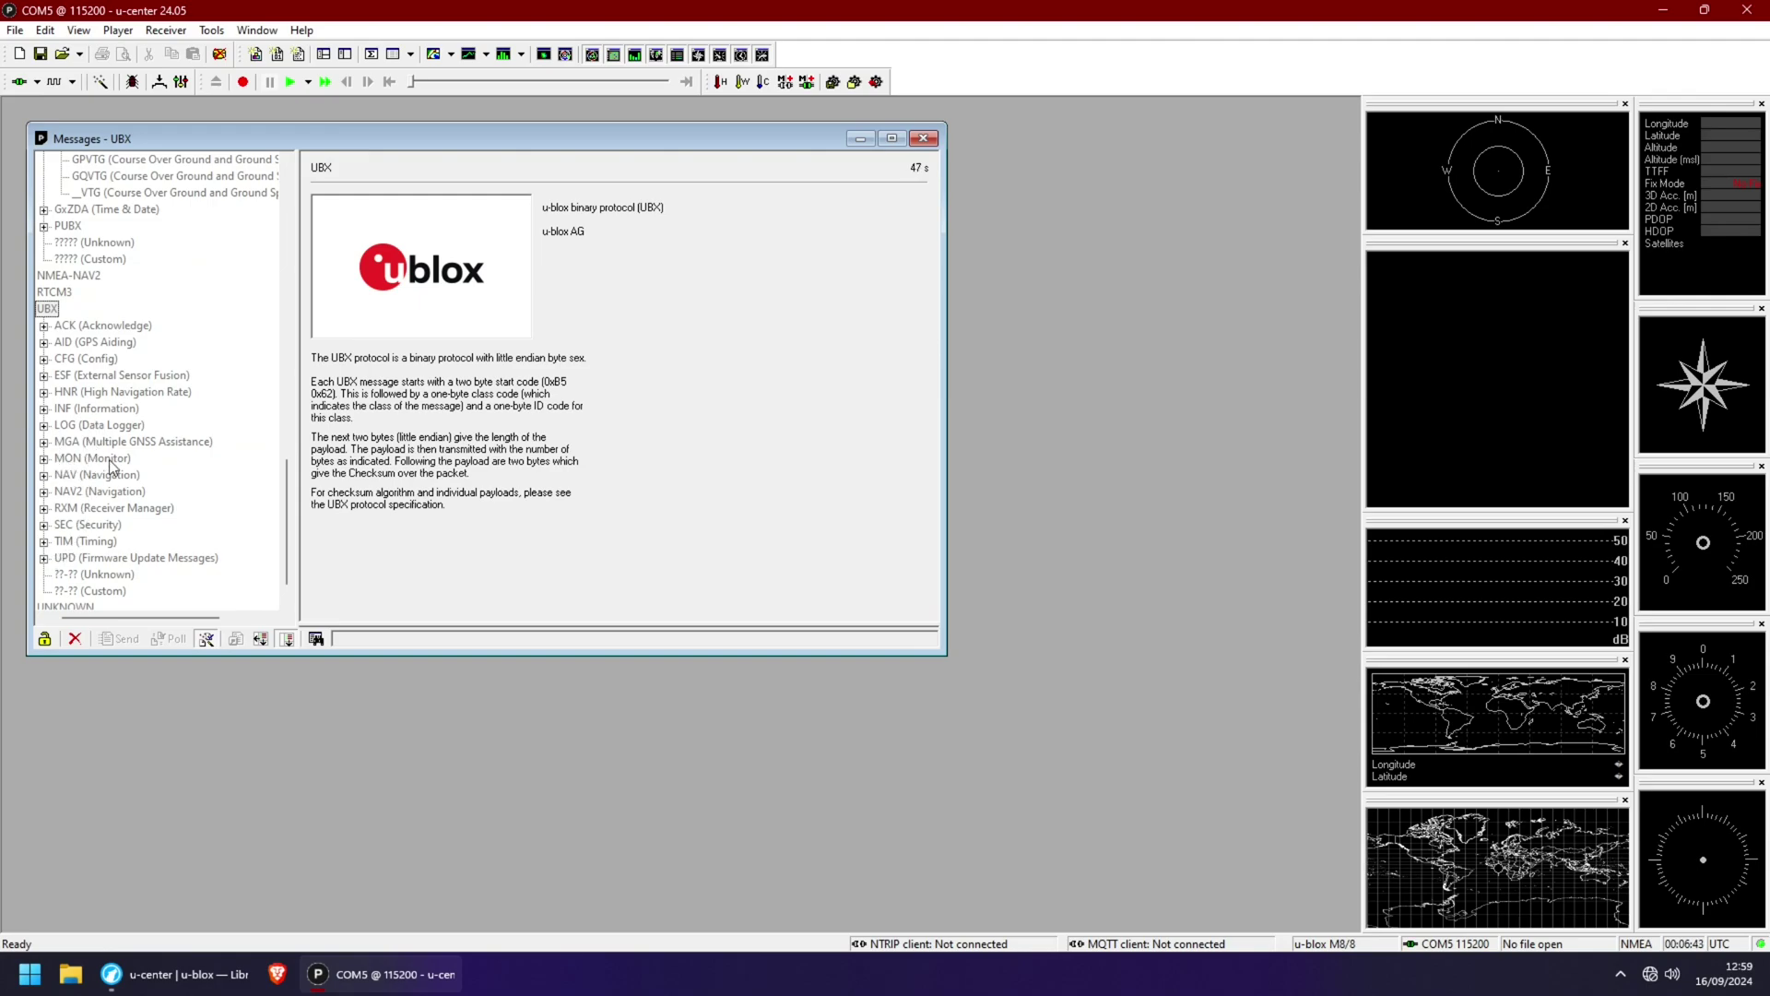
left_click(44, 458)
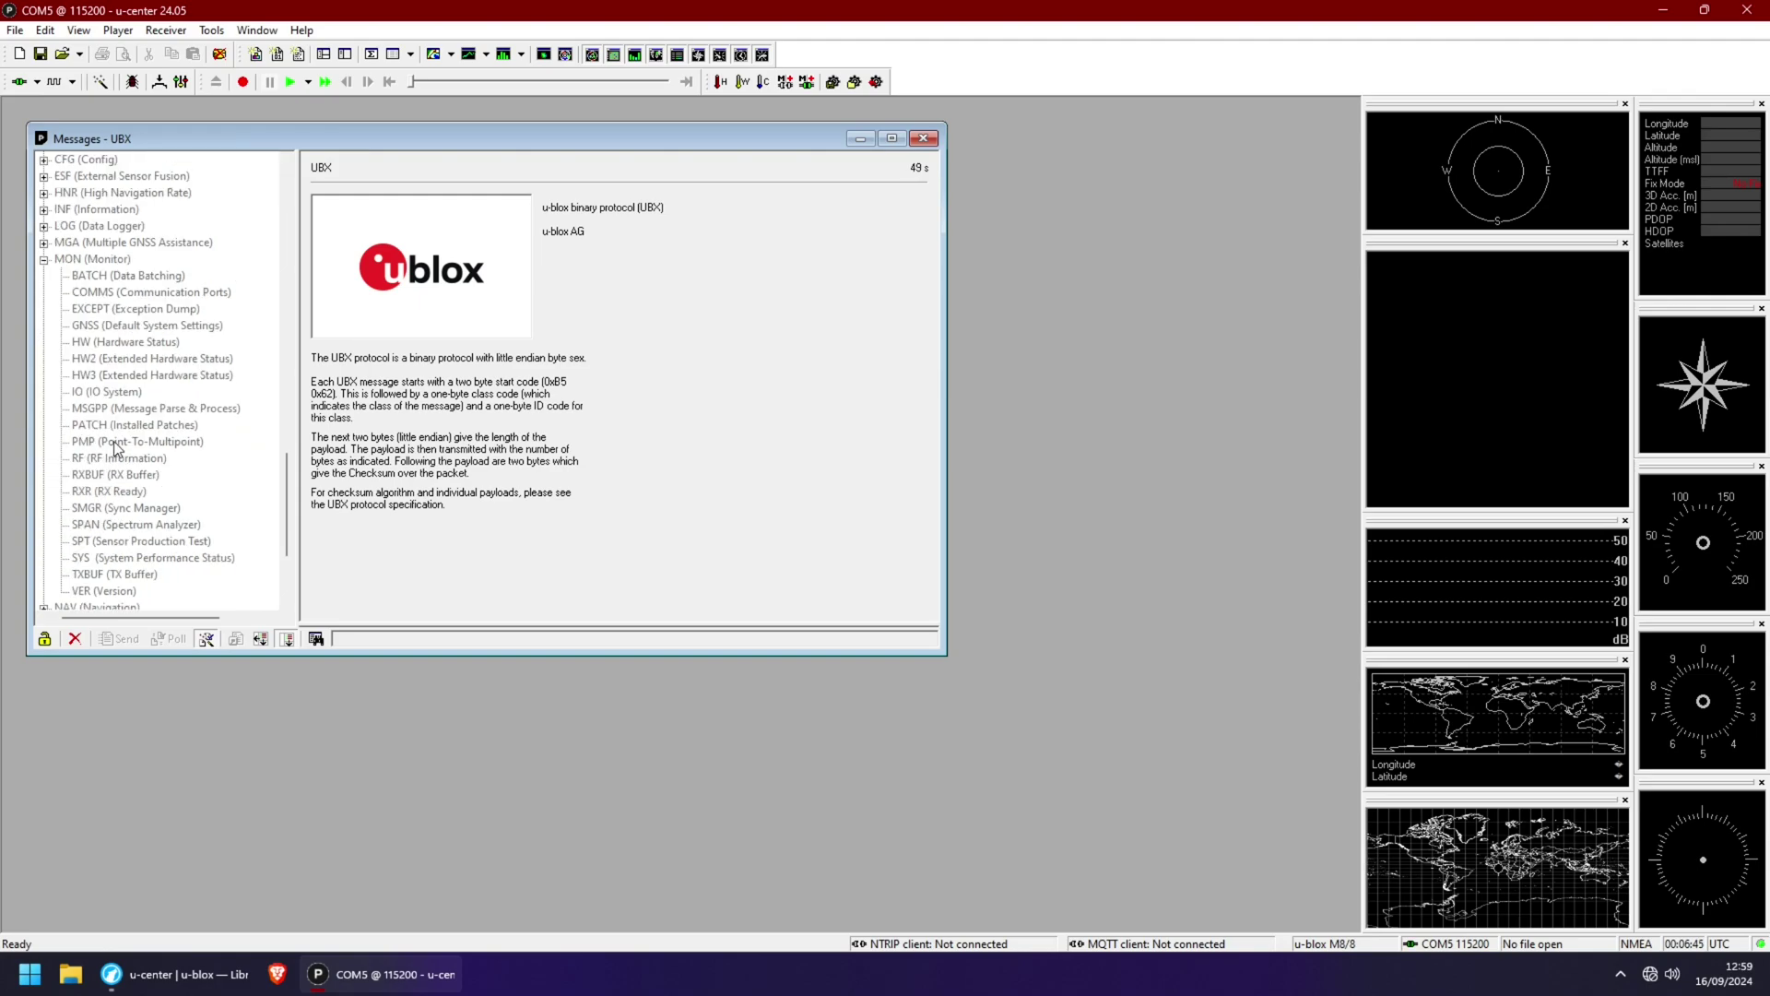
left_click(101, 592)
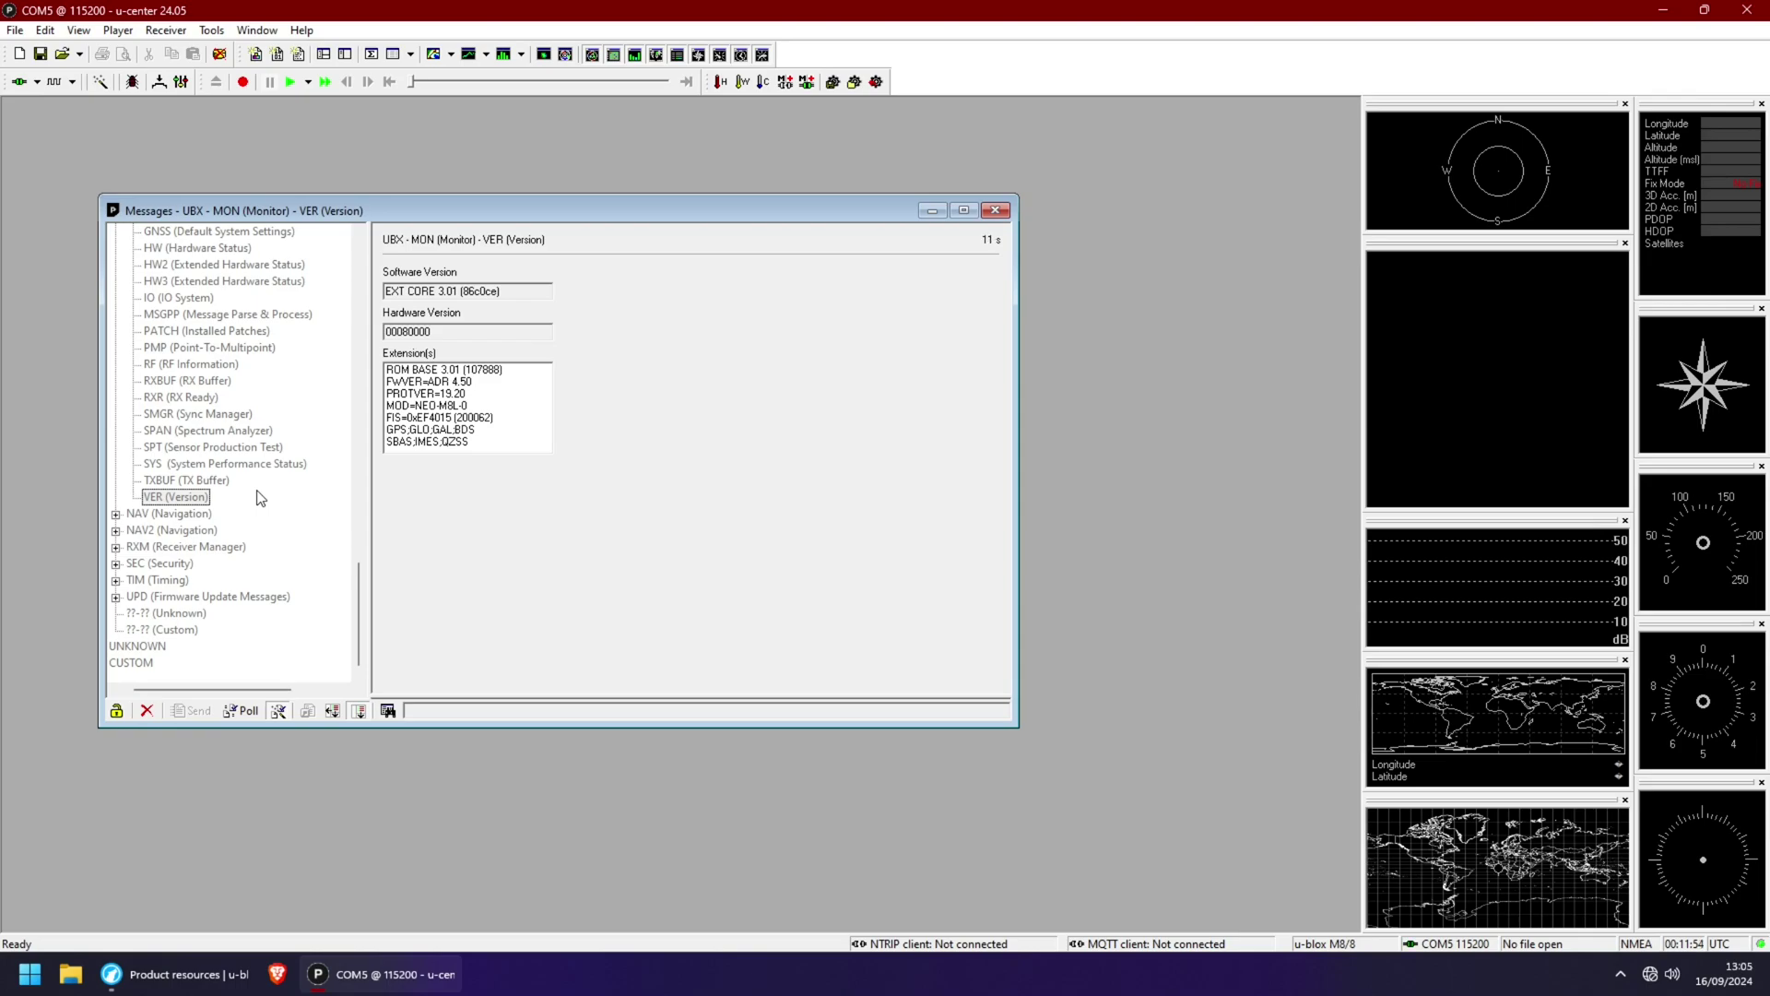
scroll(257, 498, "up", 2)
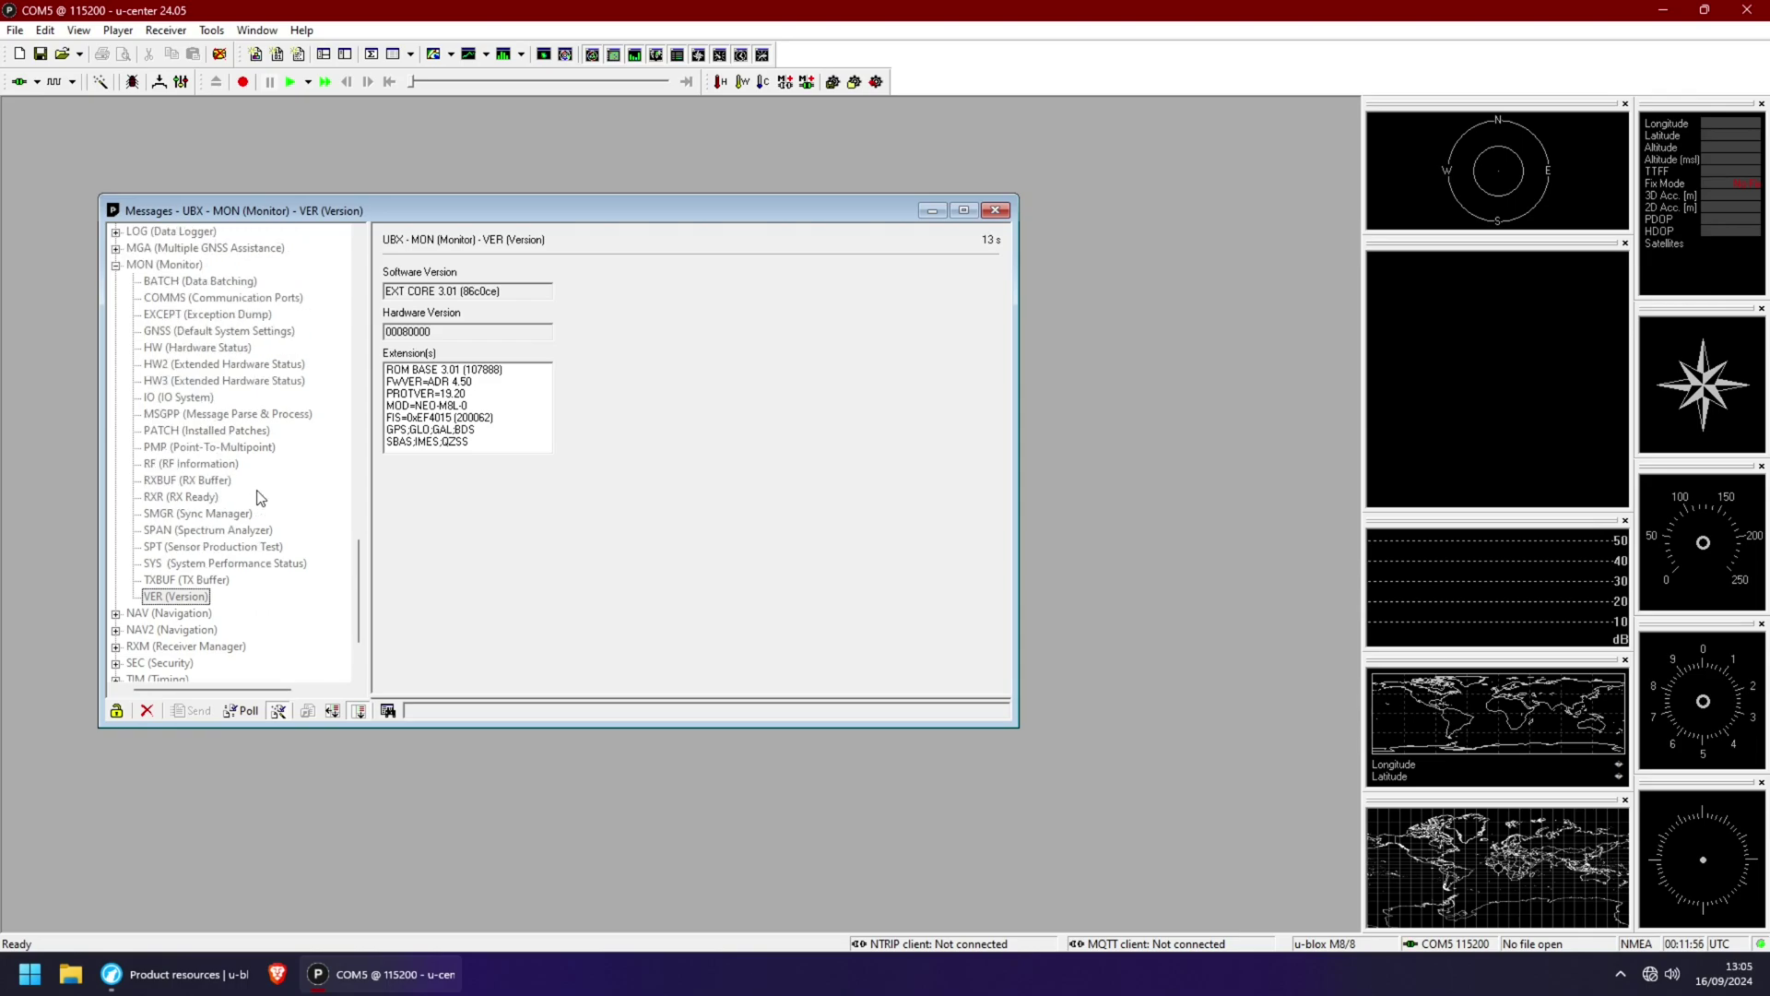
scroll(255, 522, "down", 2)
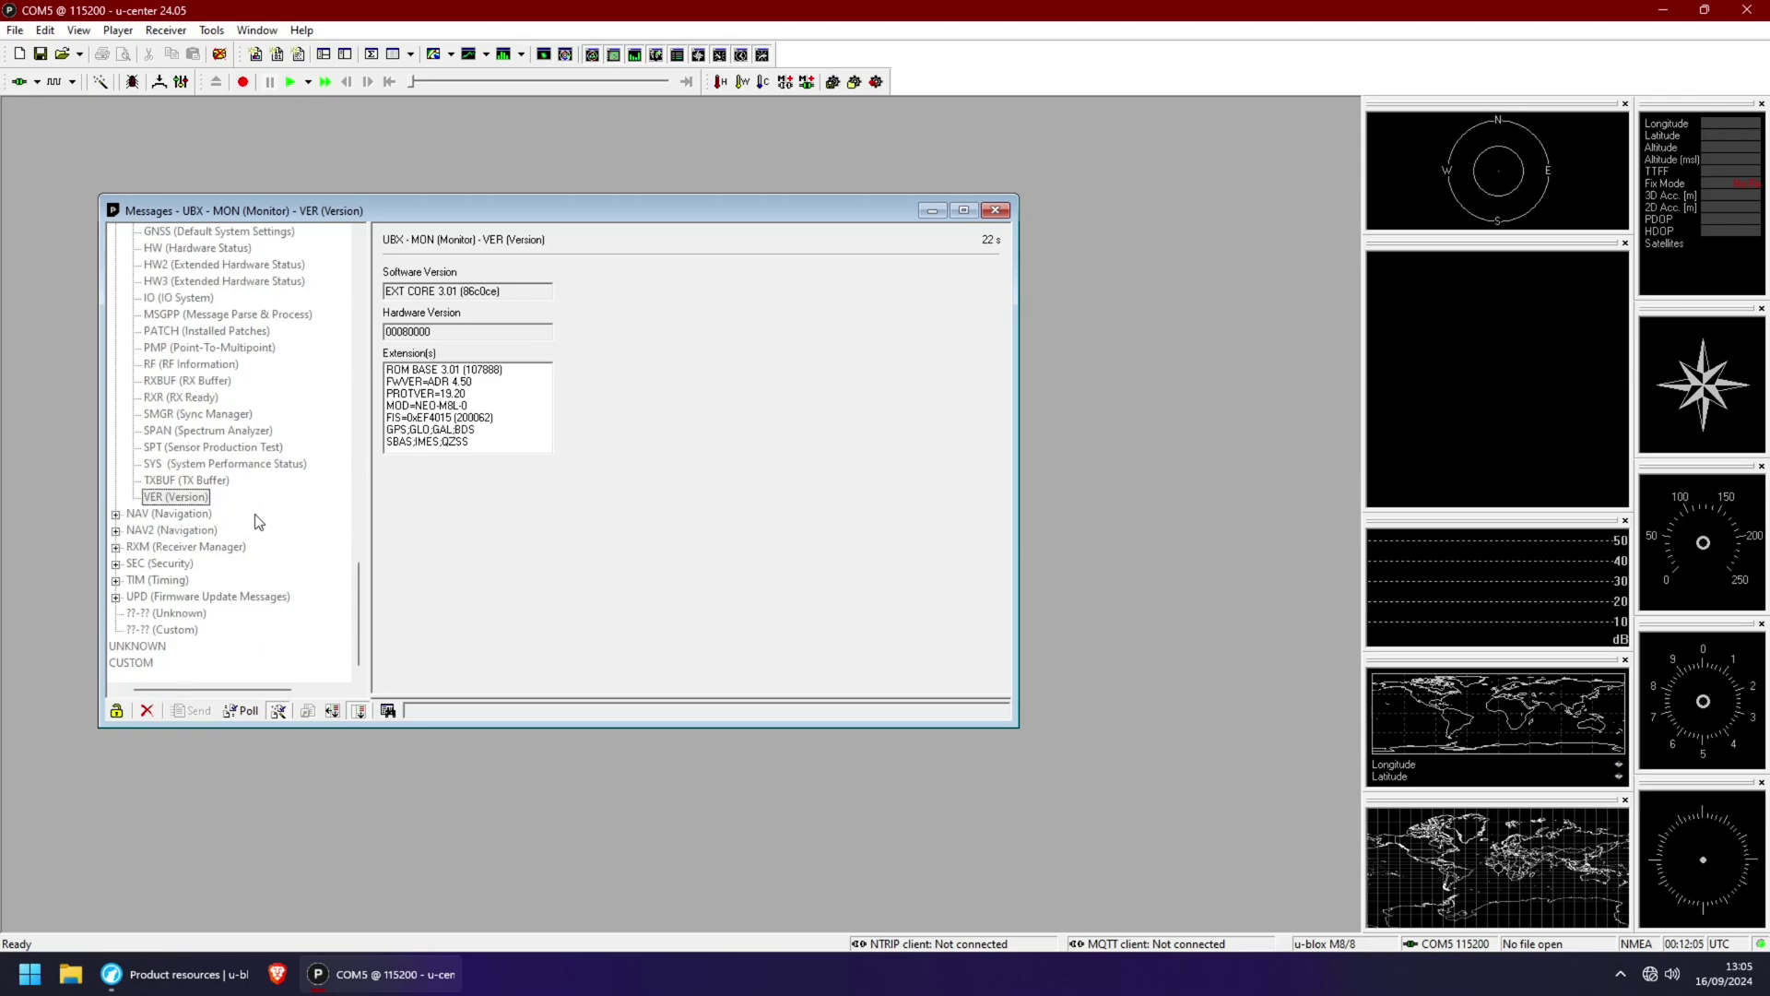
scroll(246, 509, "up", 5)
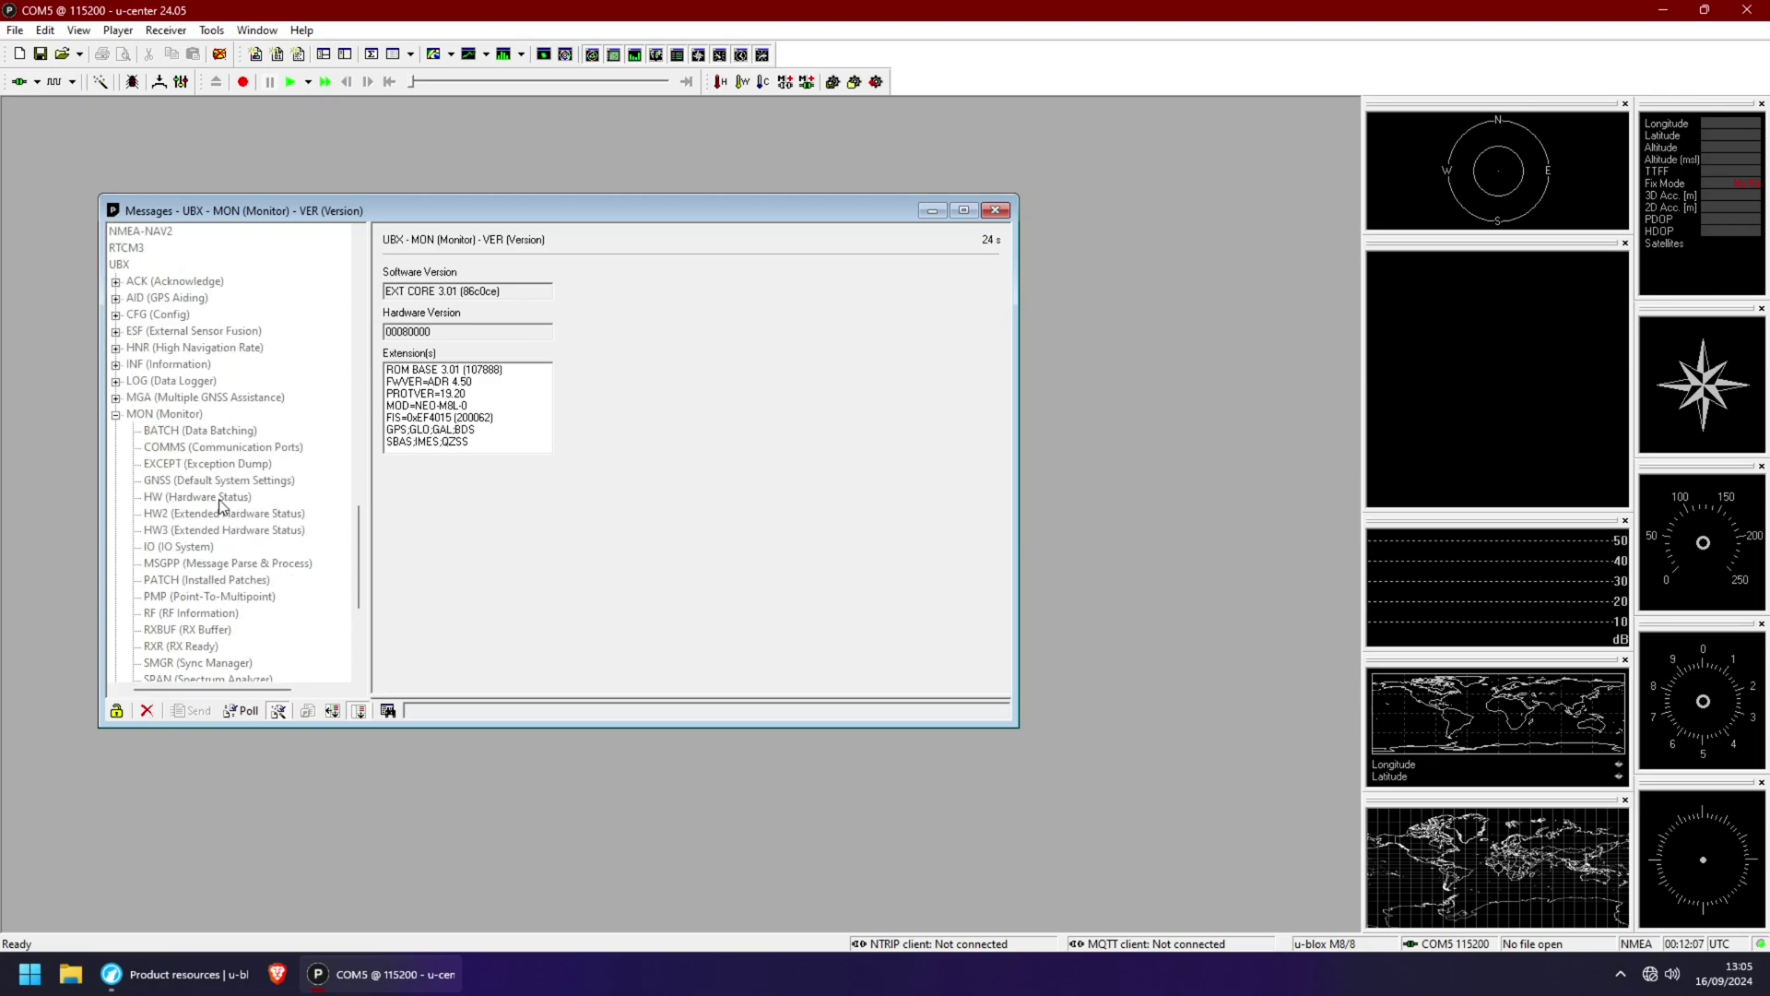
left_click(116, 314)
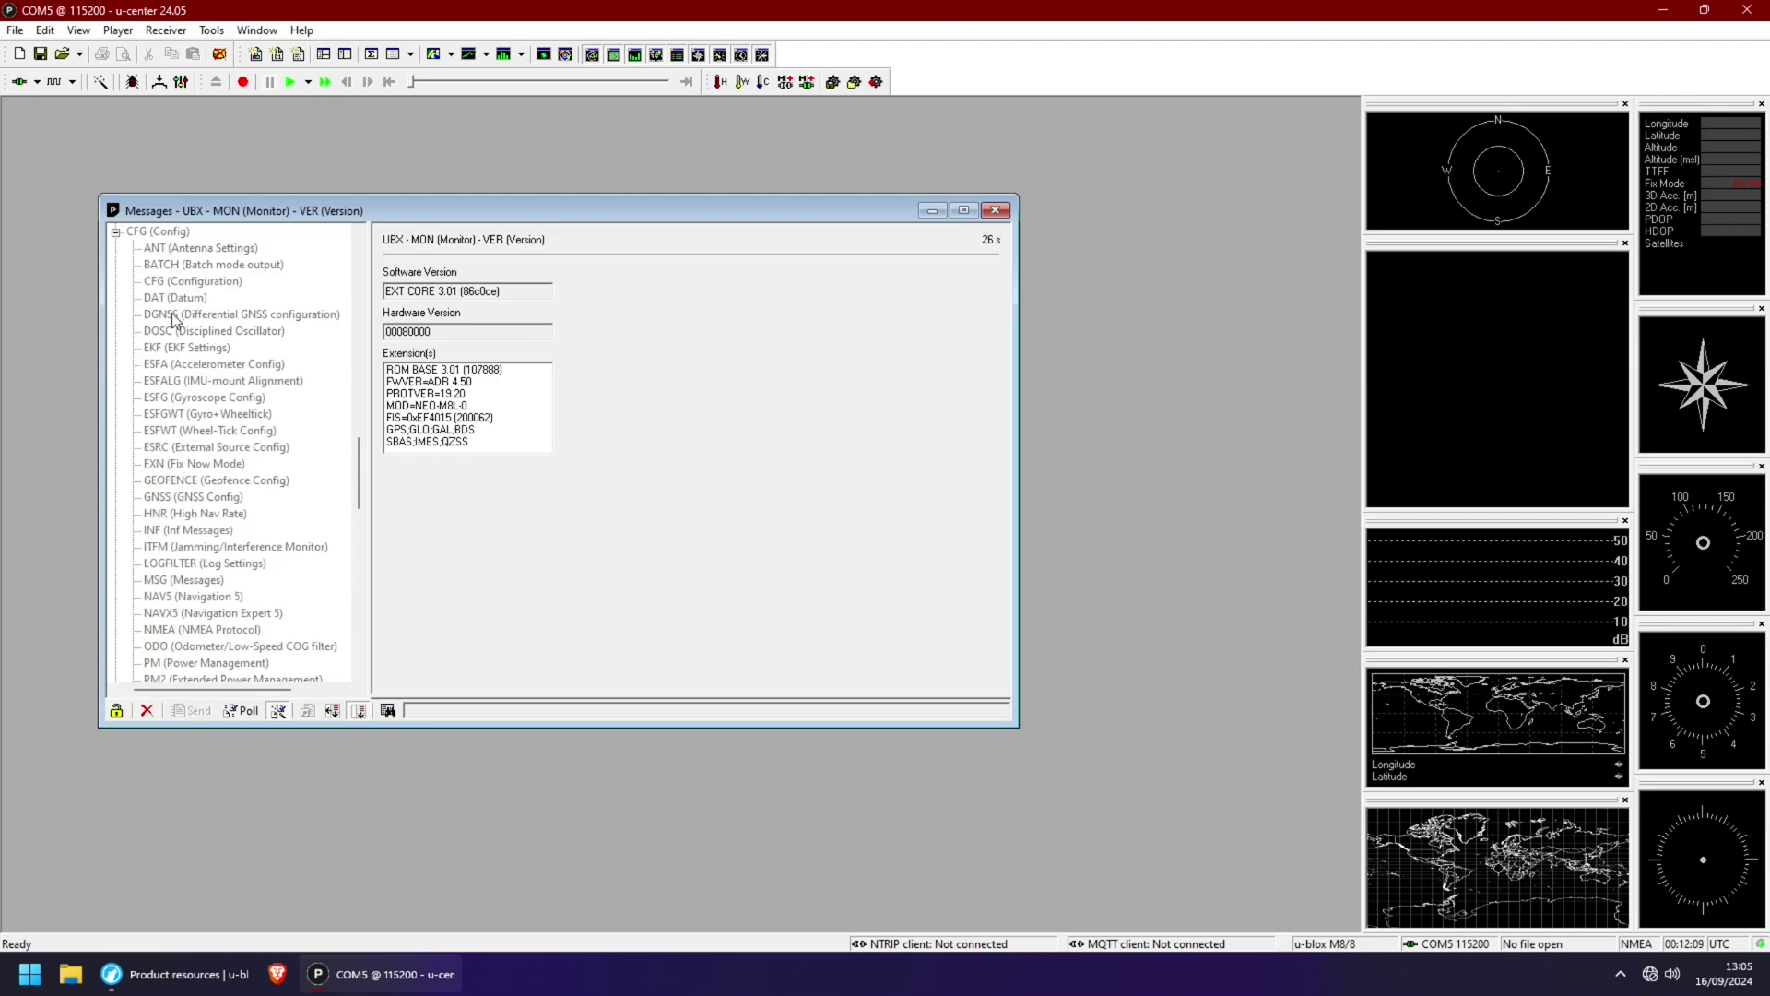
scroll(173, 318, "down", 2)
scroll(180, 359, "down", 2)
scroll(189, 416, "down", 2)
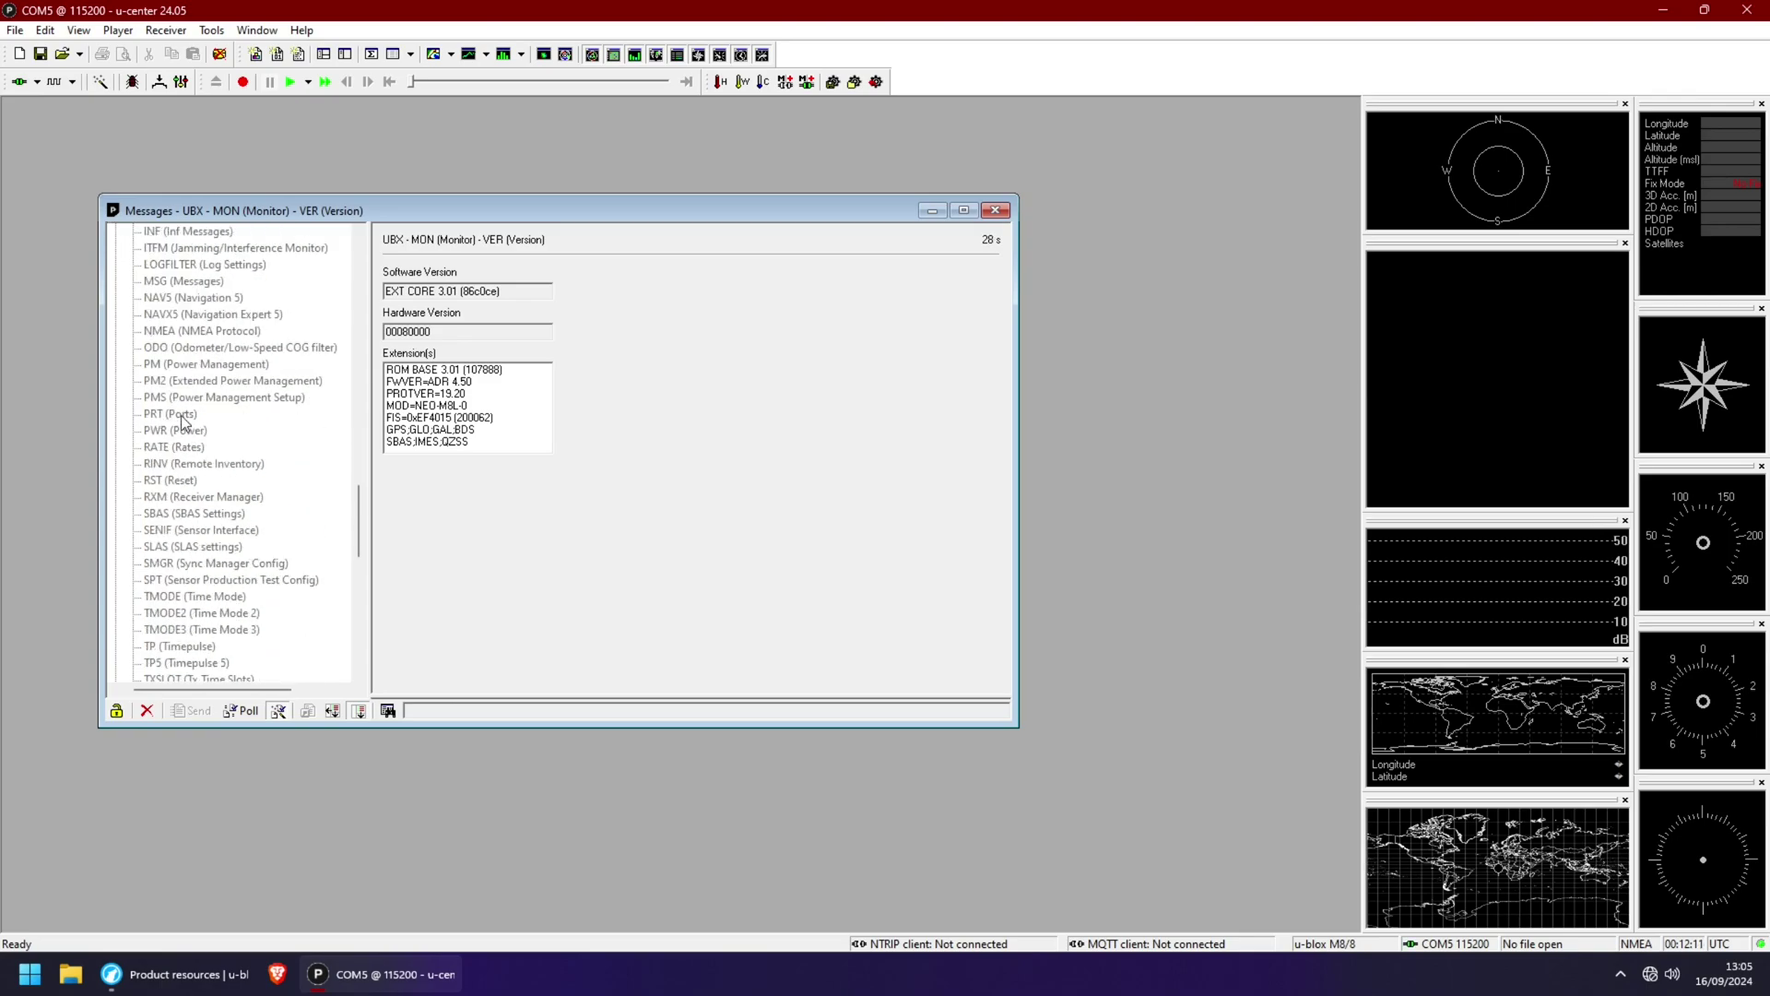
left_click(183, 417)
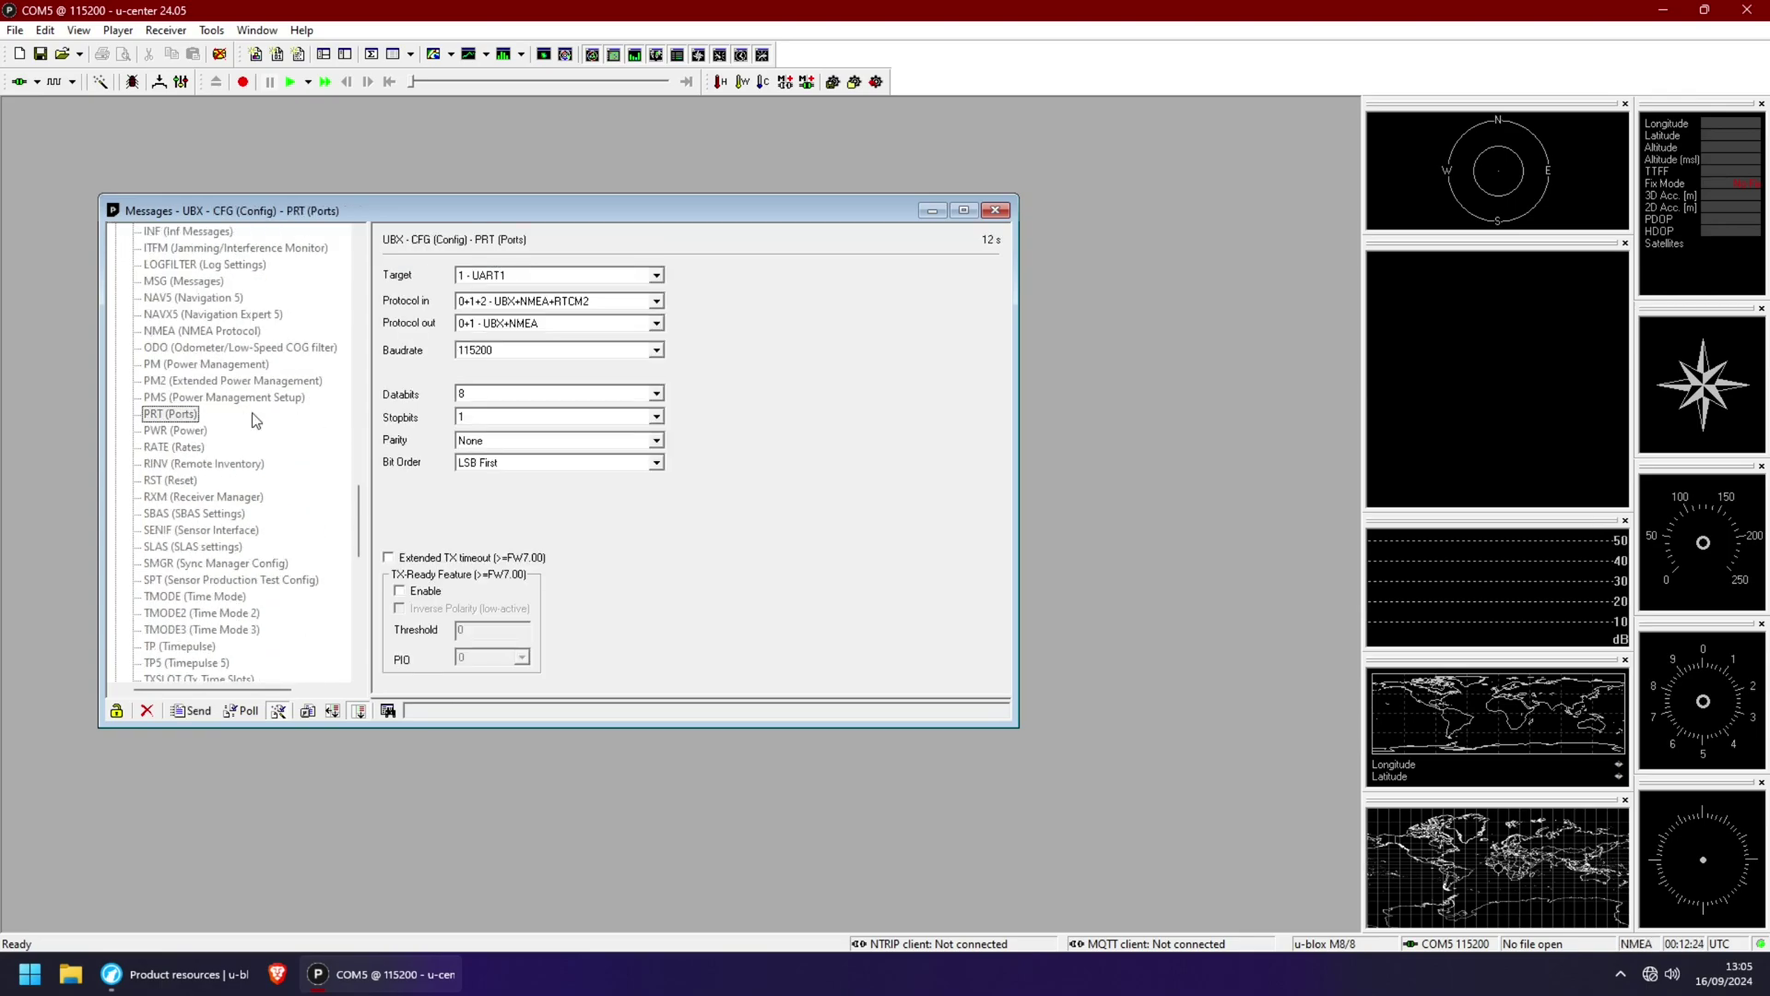
Step: Send UART1 baud rate 115200 in UBX-CFG-PRT and connect at 115200
left_click(245, 710)
left_click(655, 352)
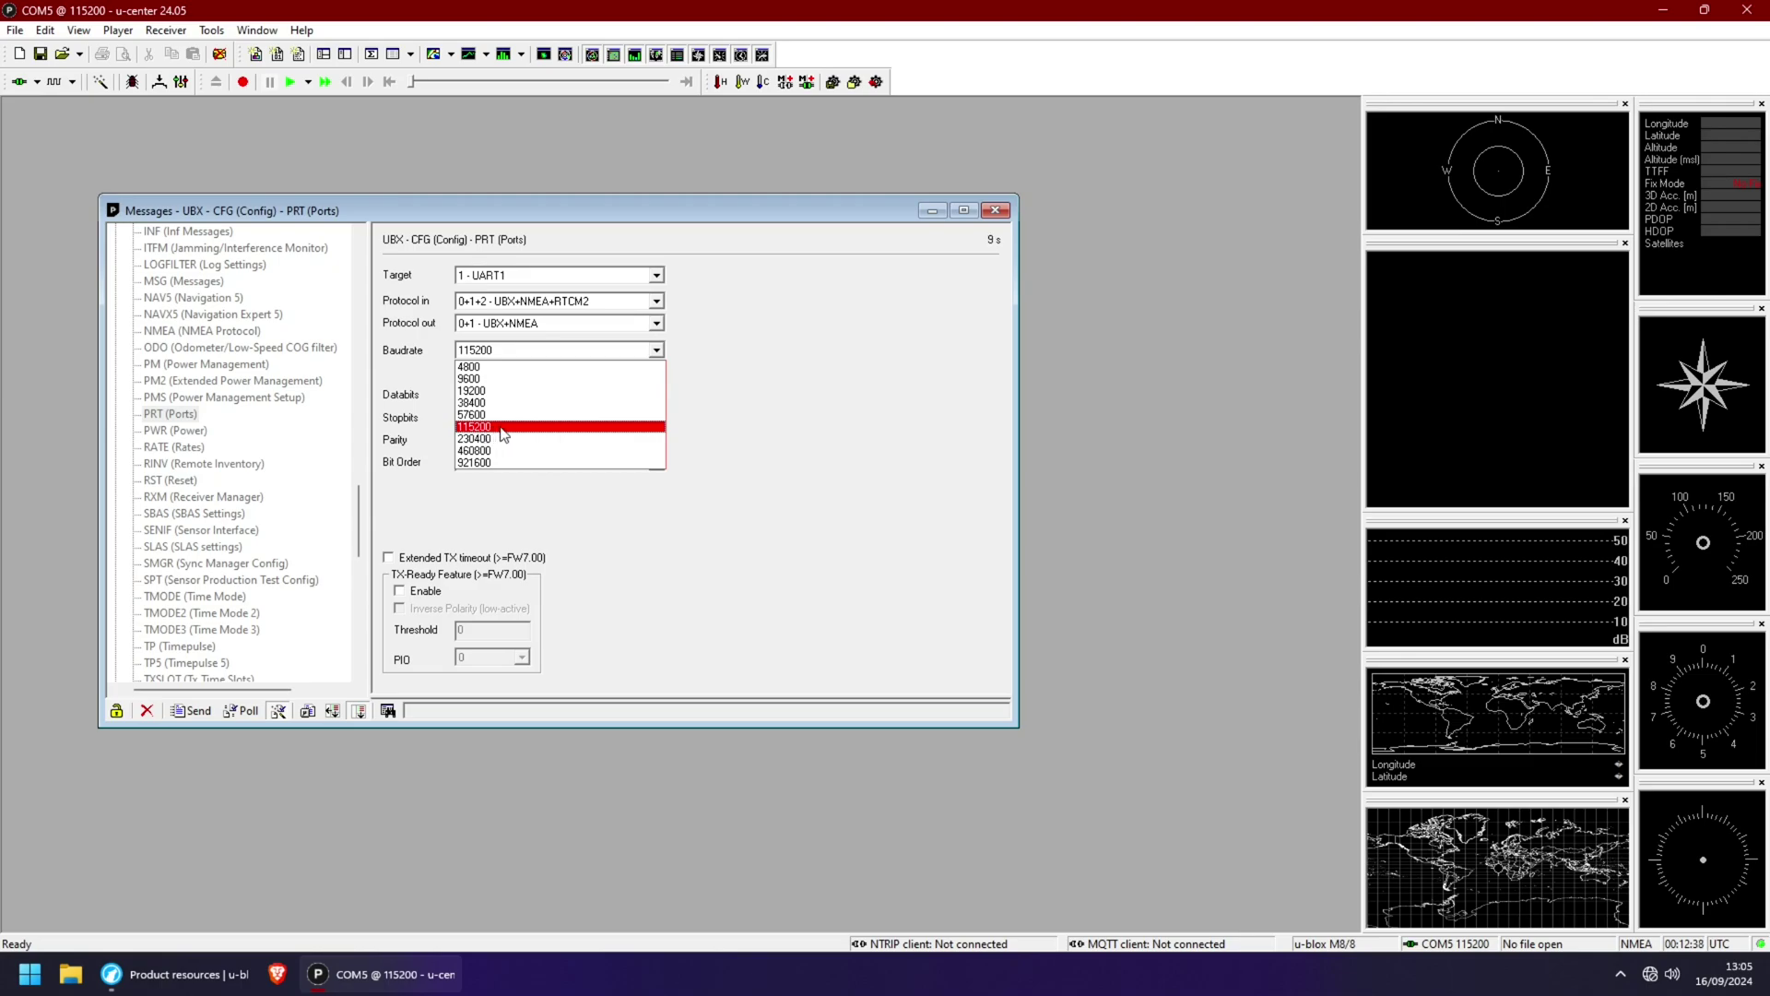
left_click(497, 428)
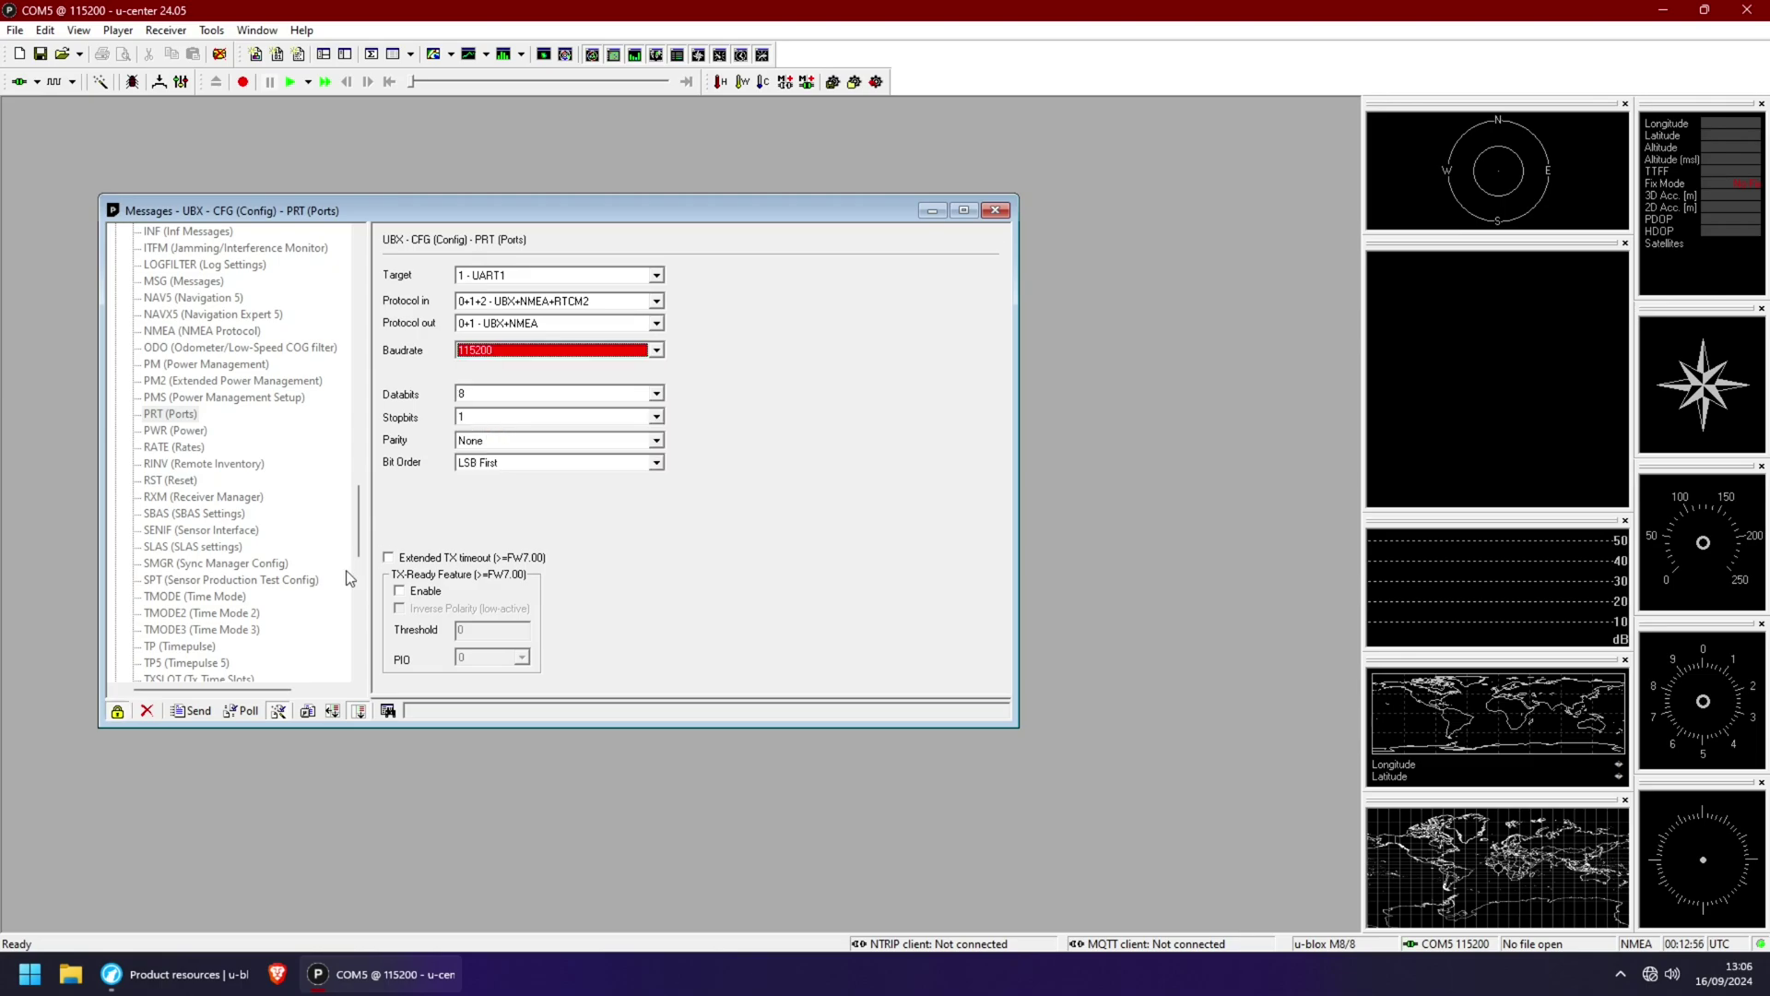
left_click(195, 713)
left_click(72, 82)
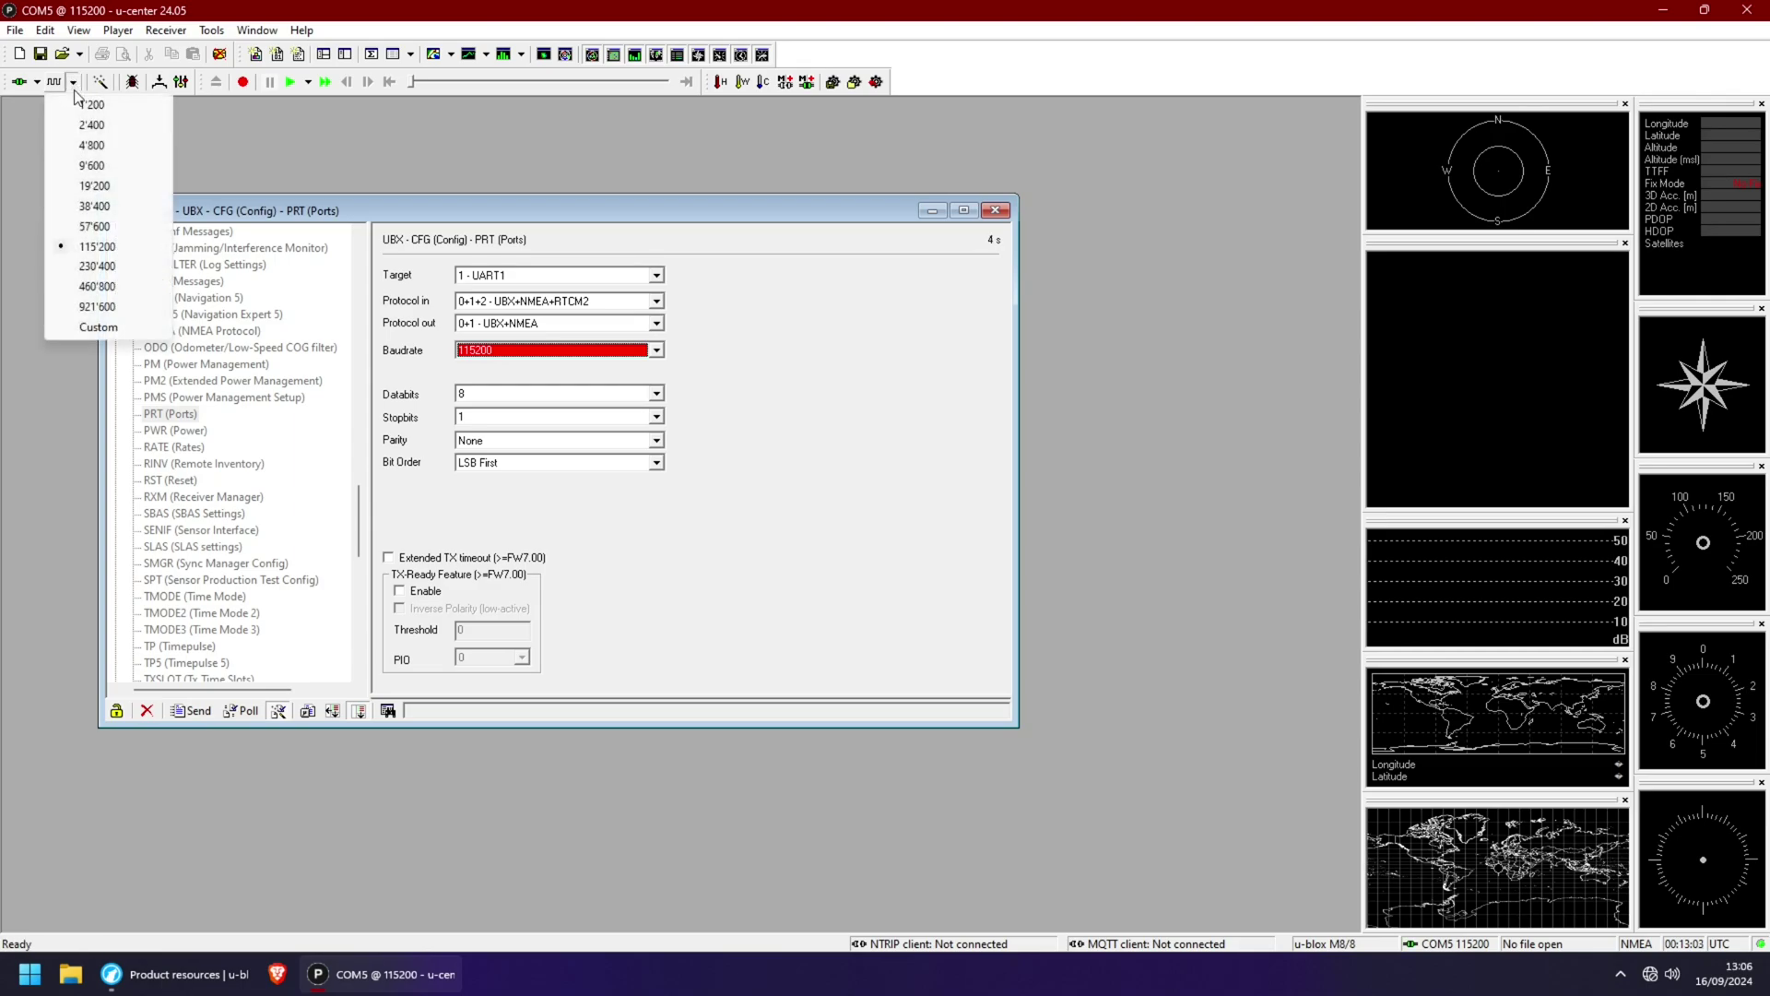
left_click(101, 250)
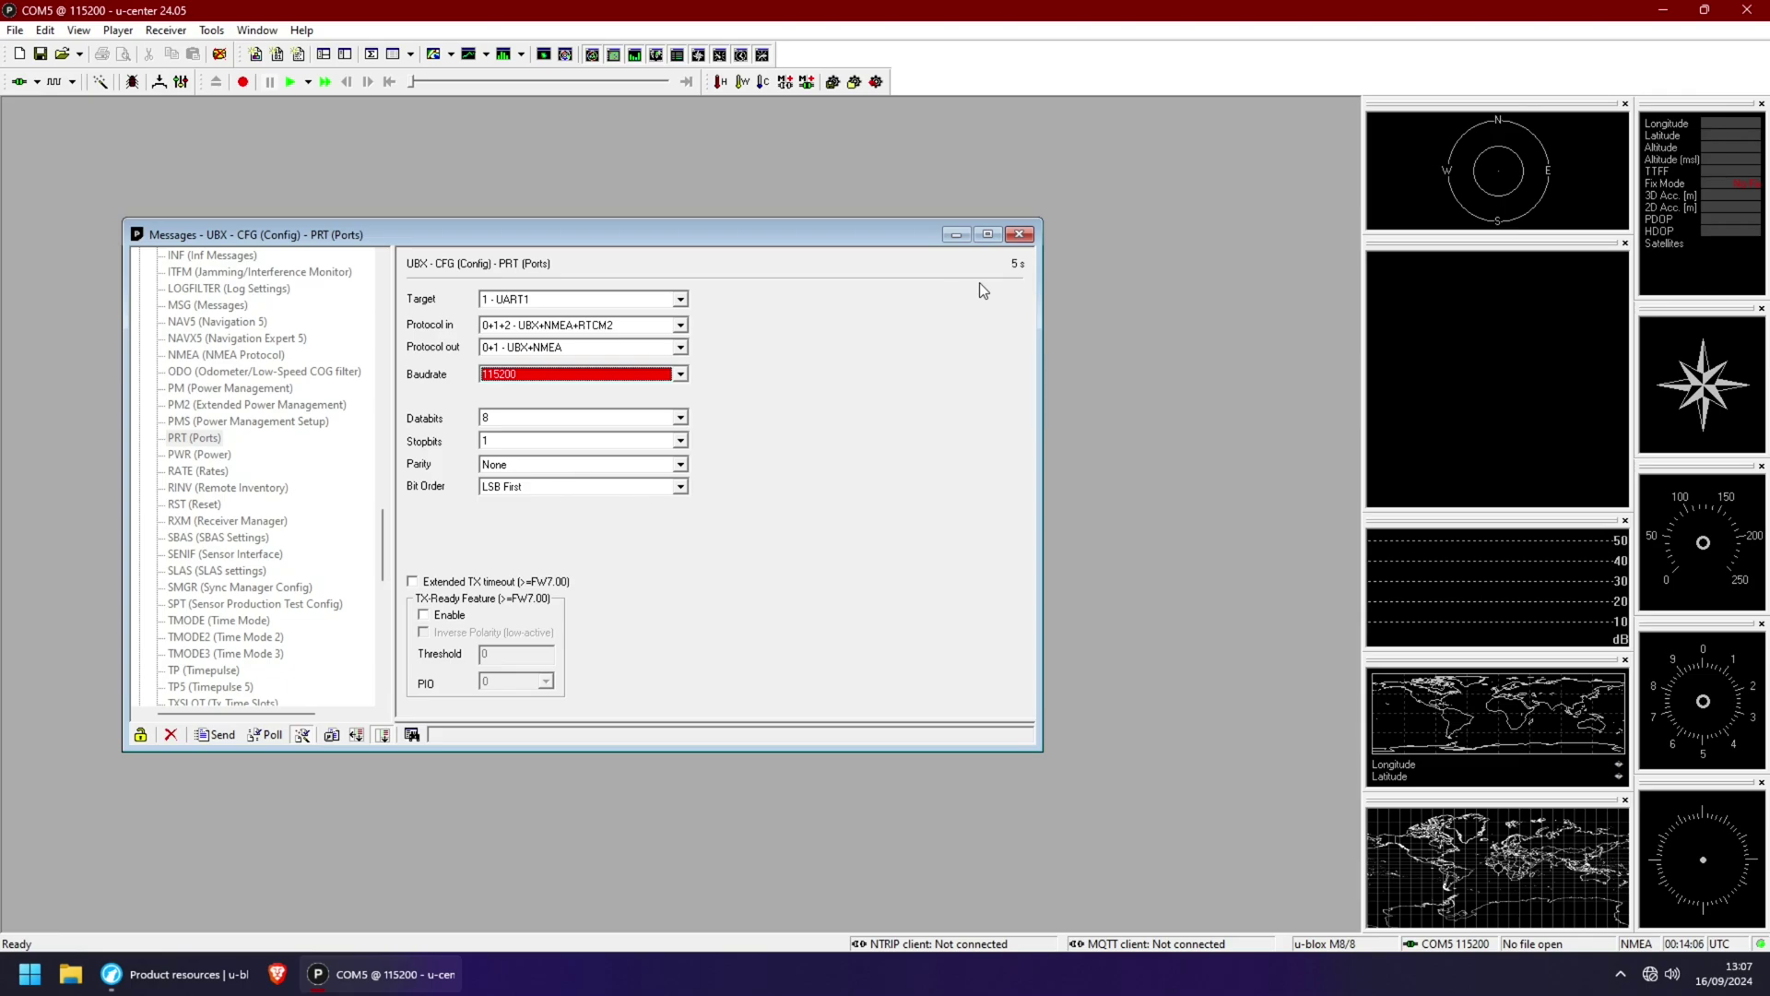
Step: Send the CFG-CFG save command to the flash device, then close Messages
left_click(1019, 235)
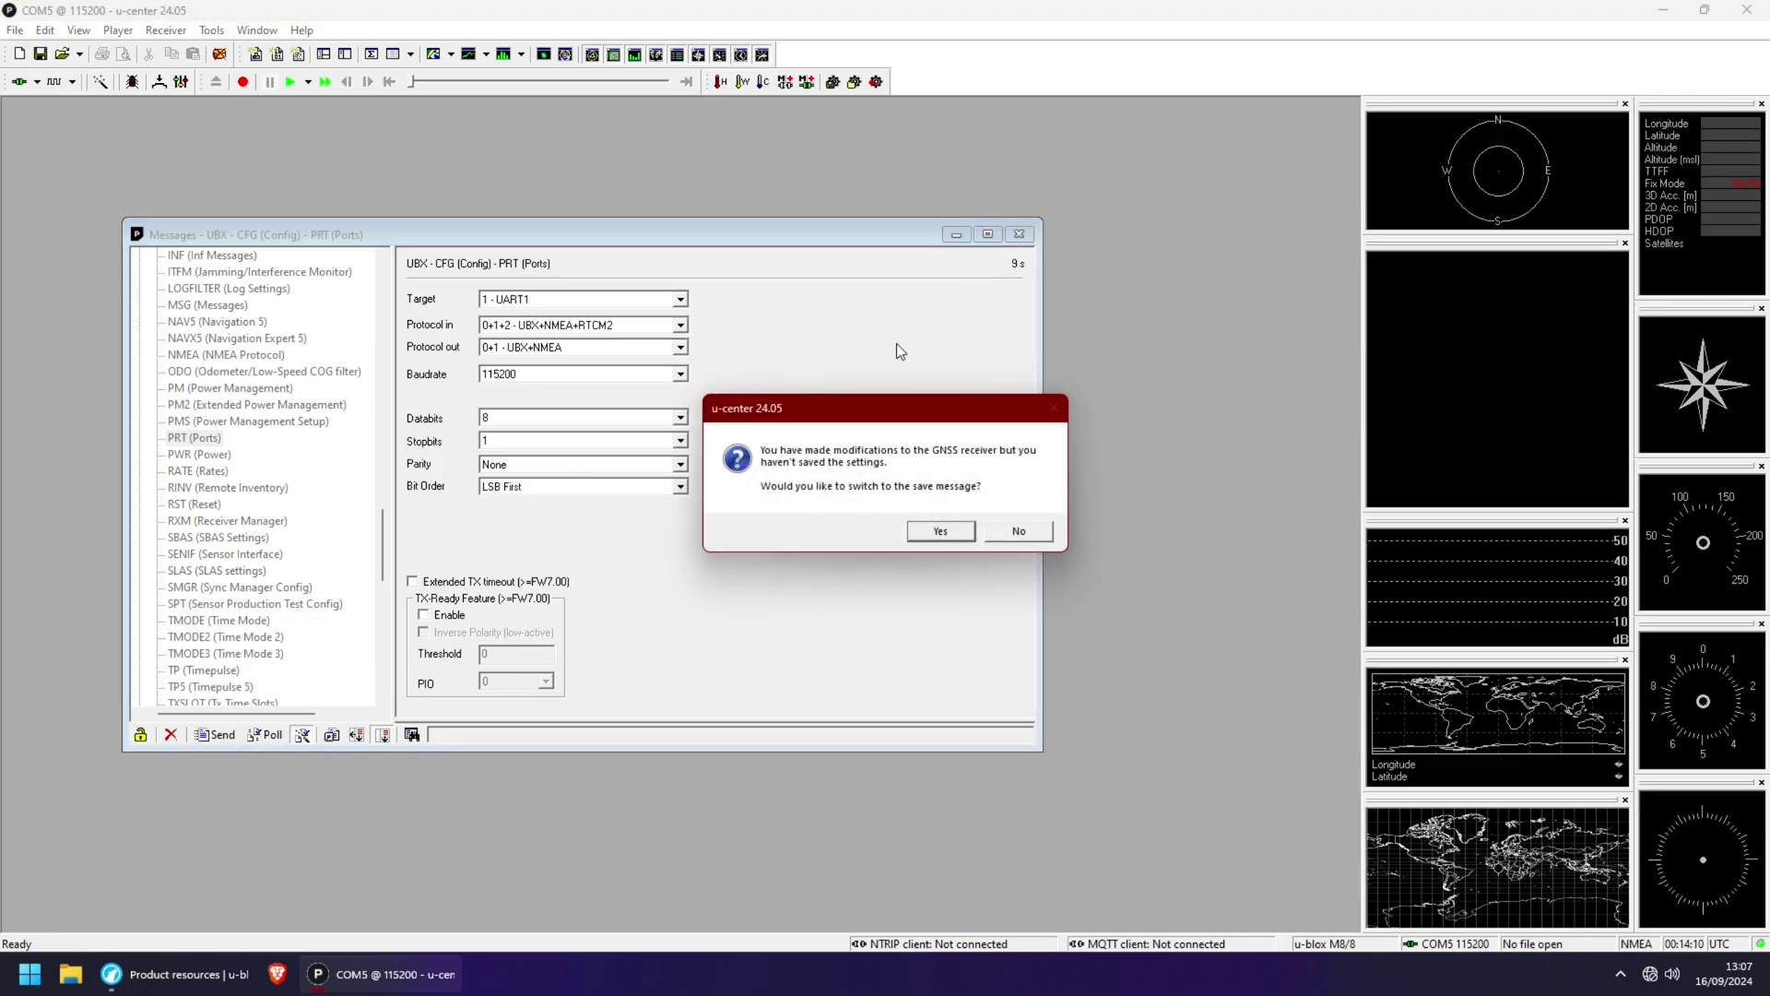
left_click(943, 532)
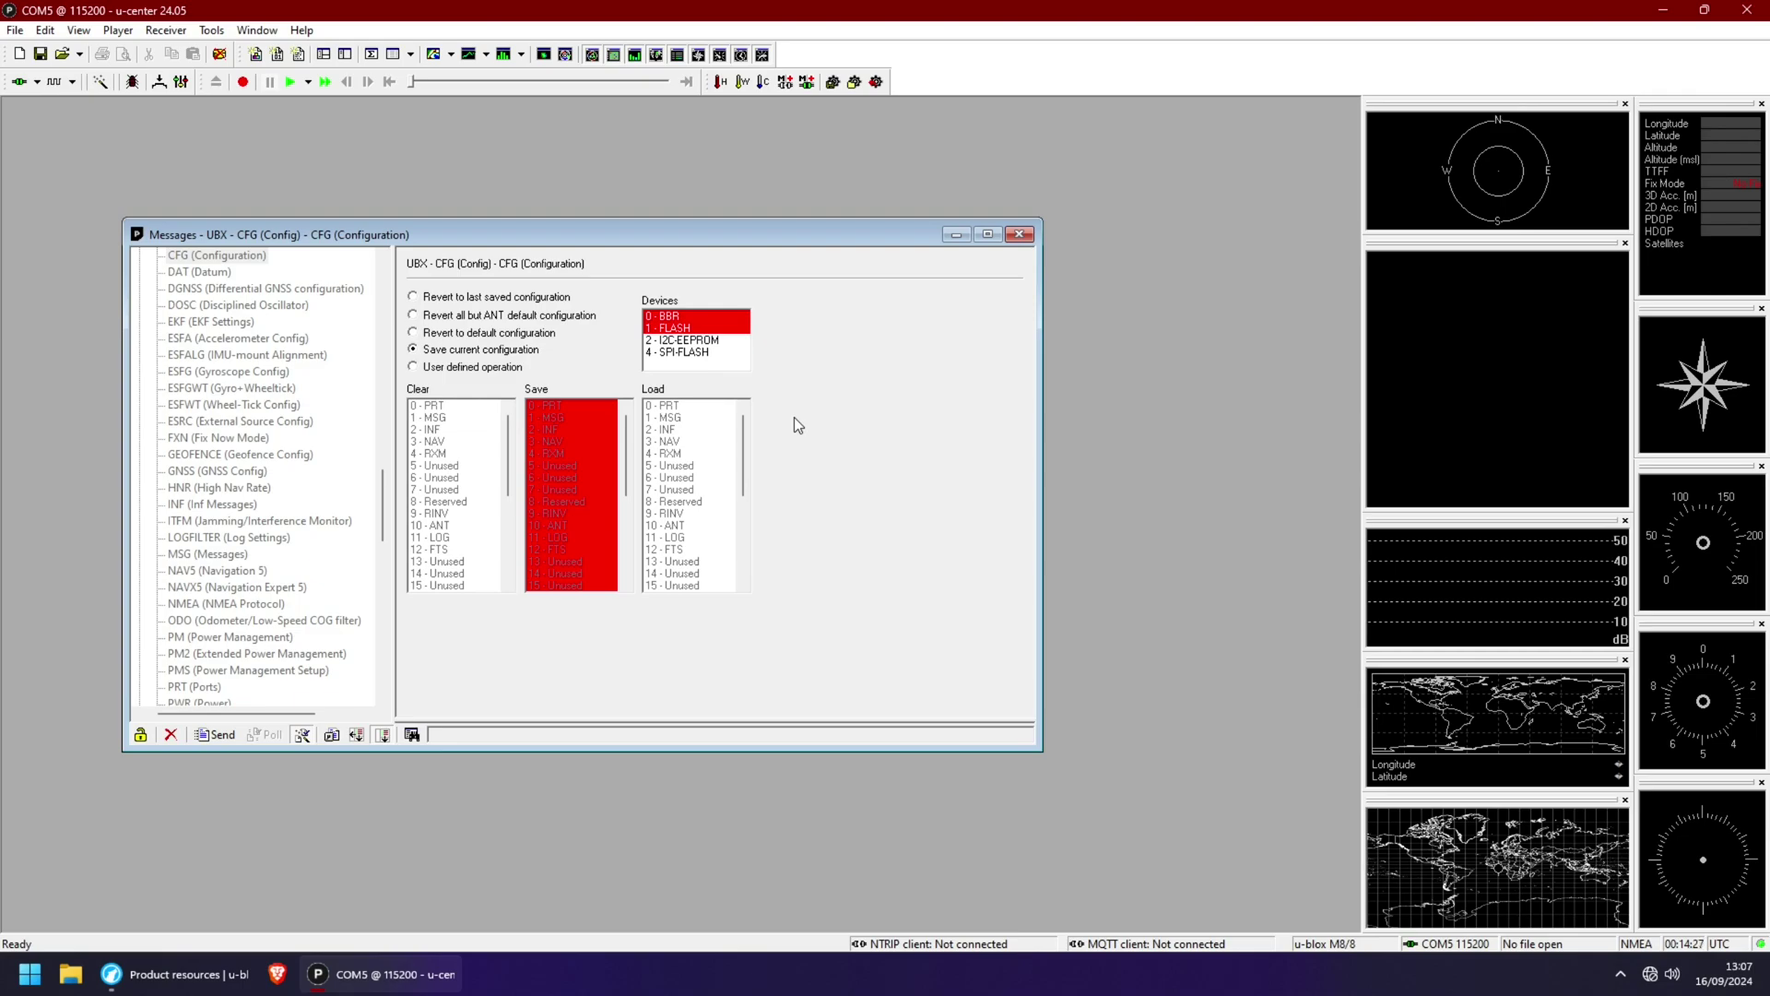
left_click(720, 328)
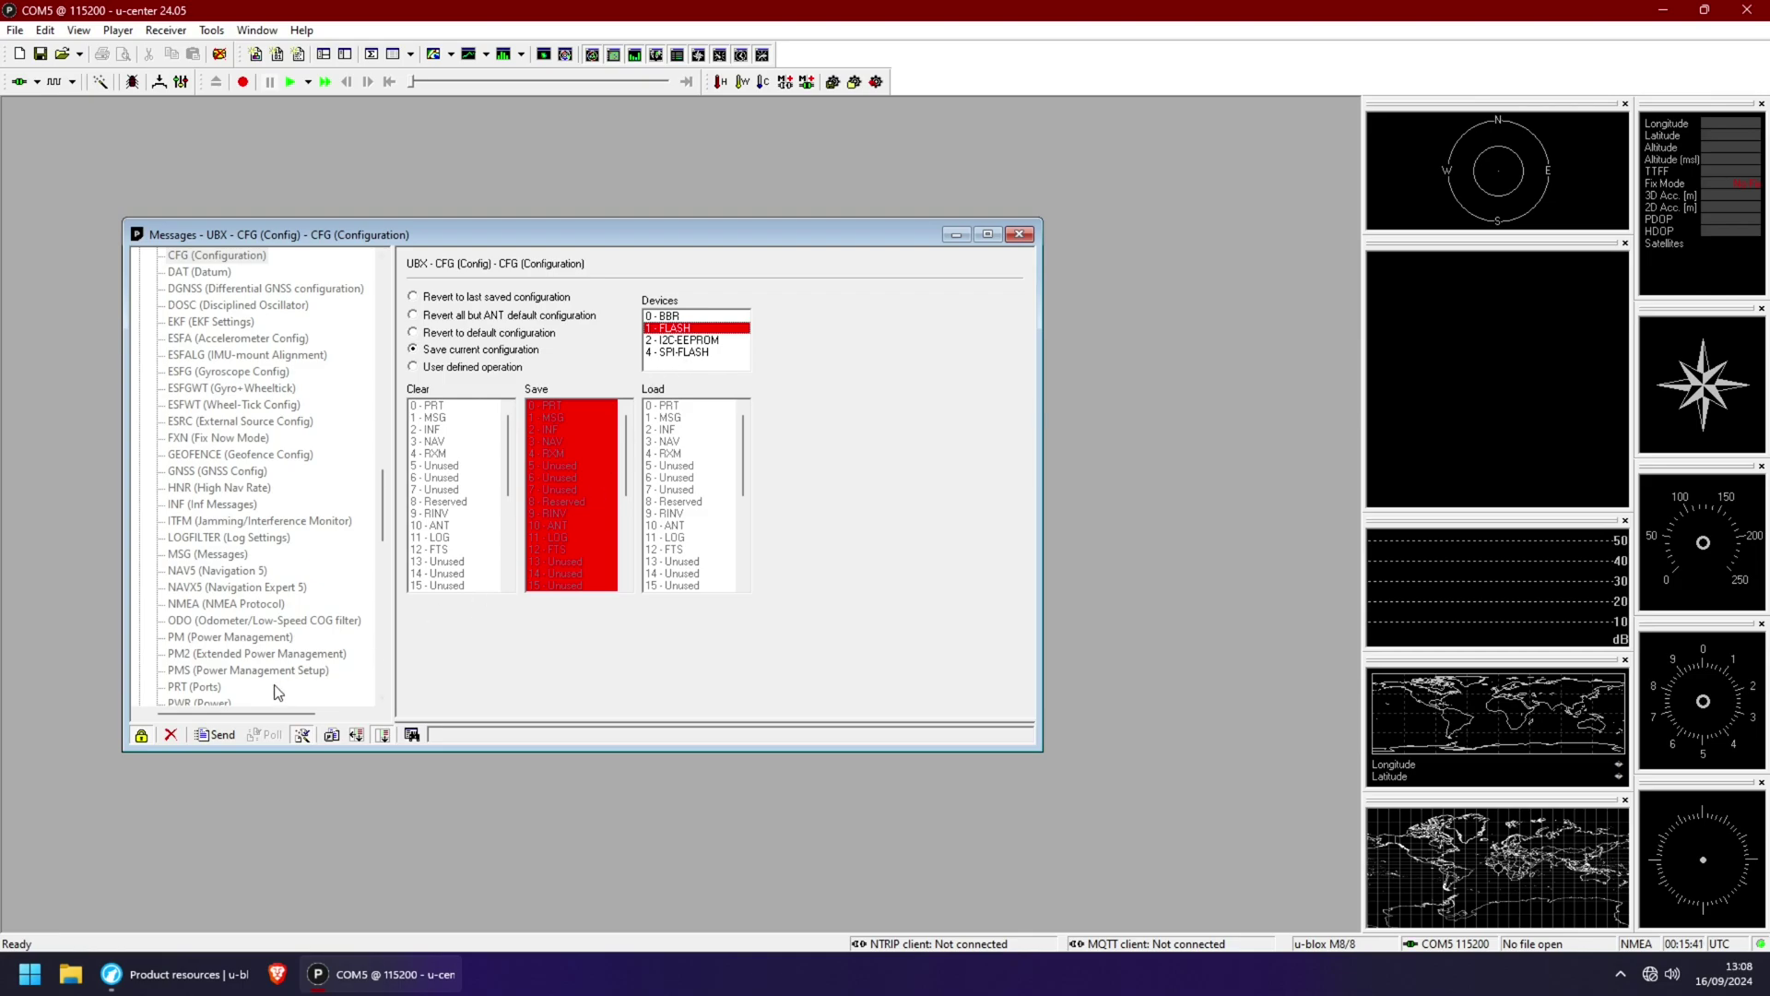
left_click(221, 737)
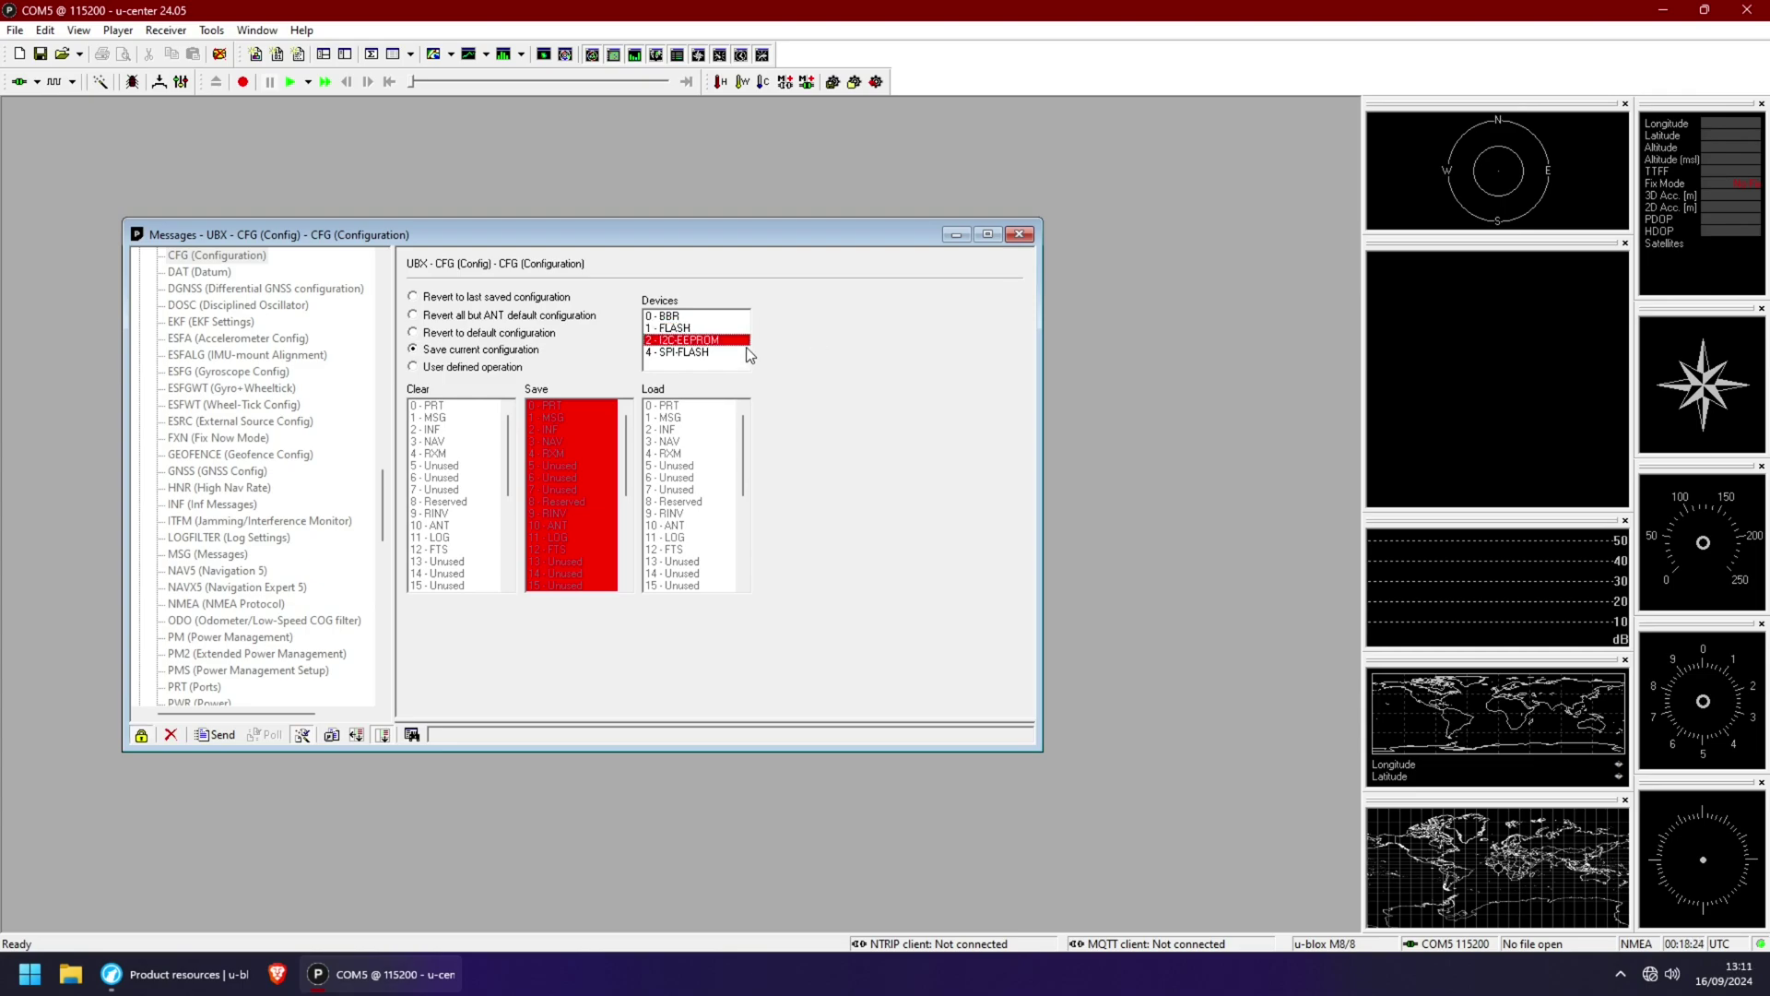
left_click(722, 341)
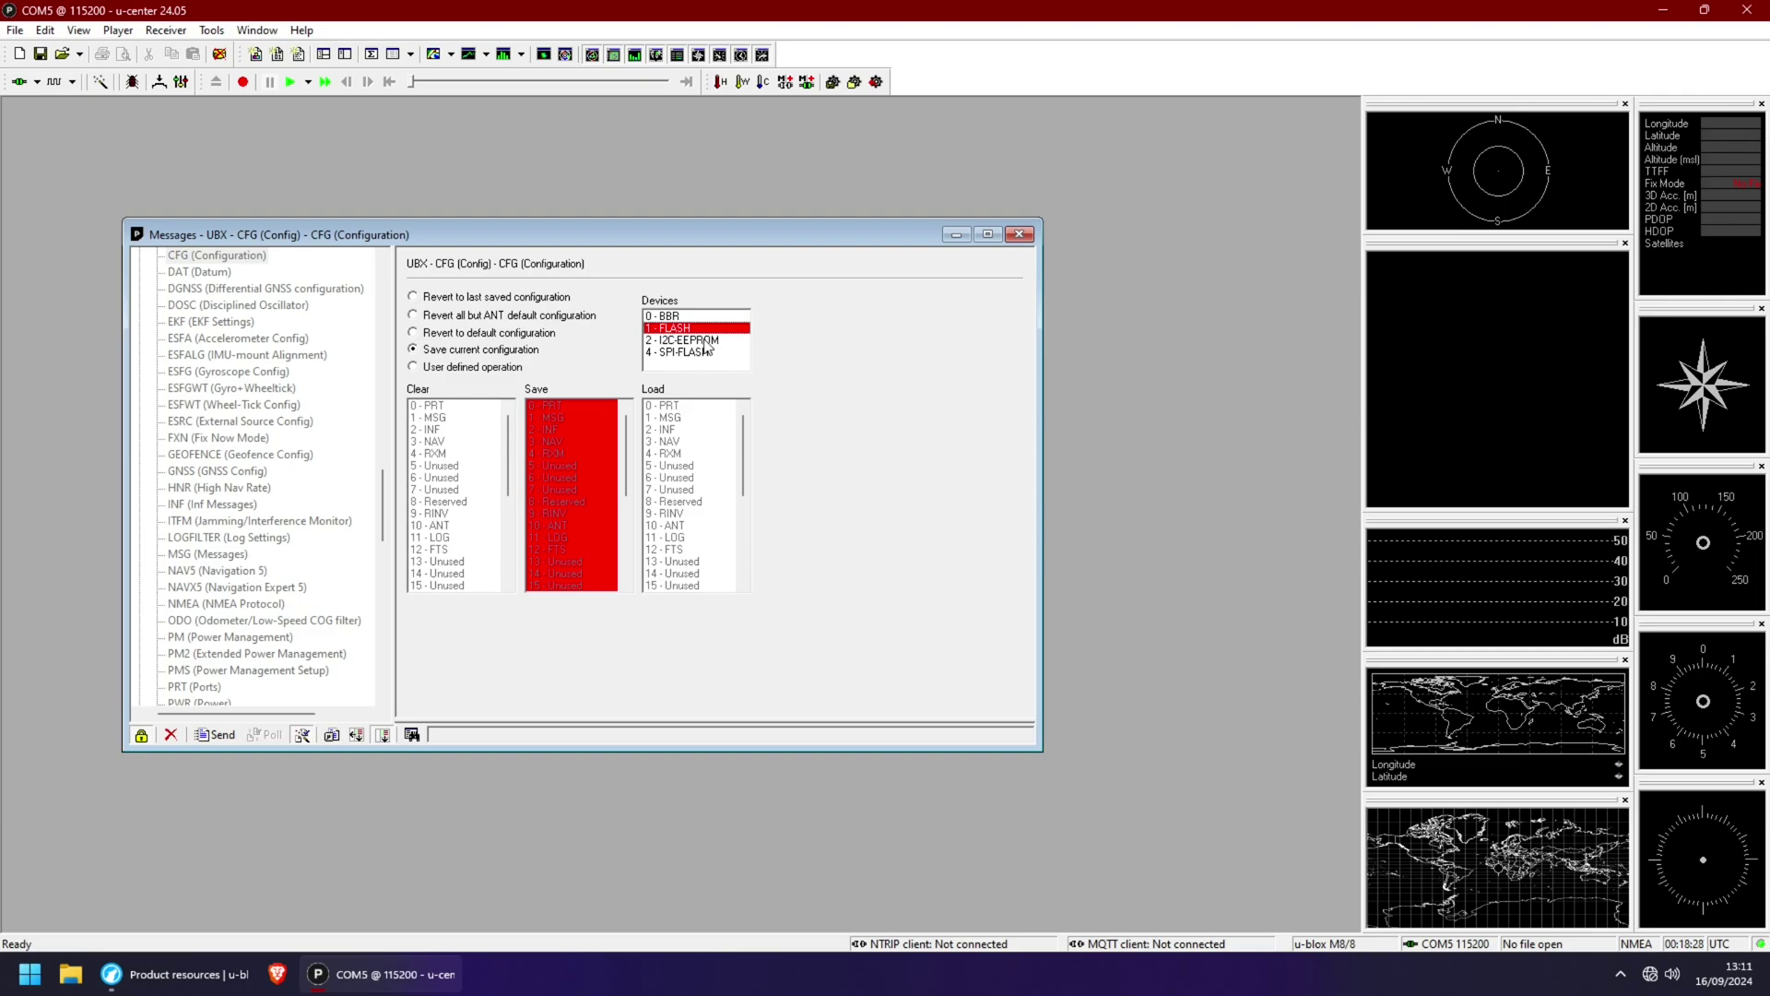
left_click(705, 341)
key("Down")
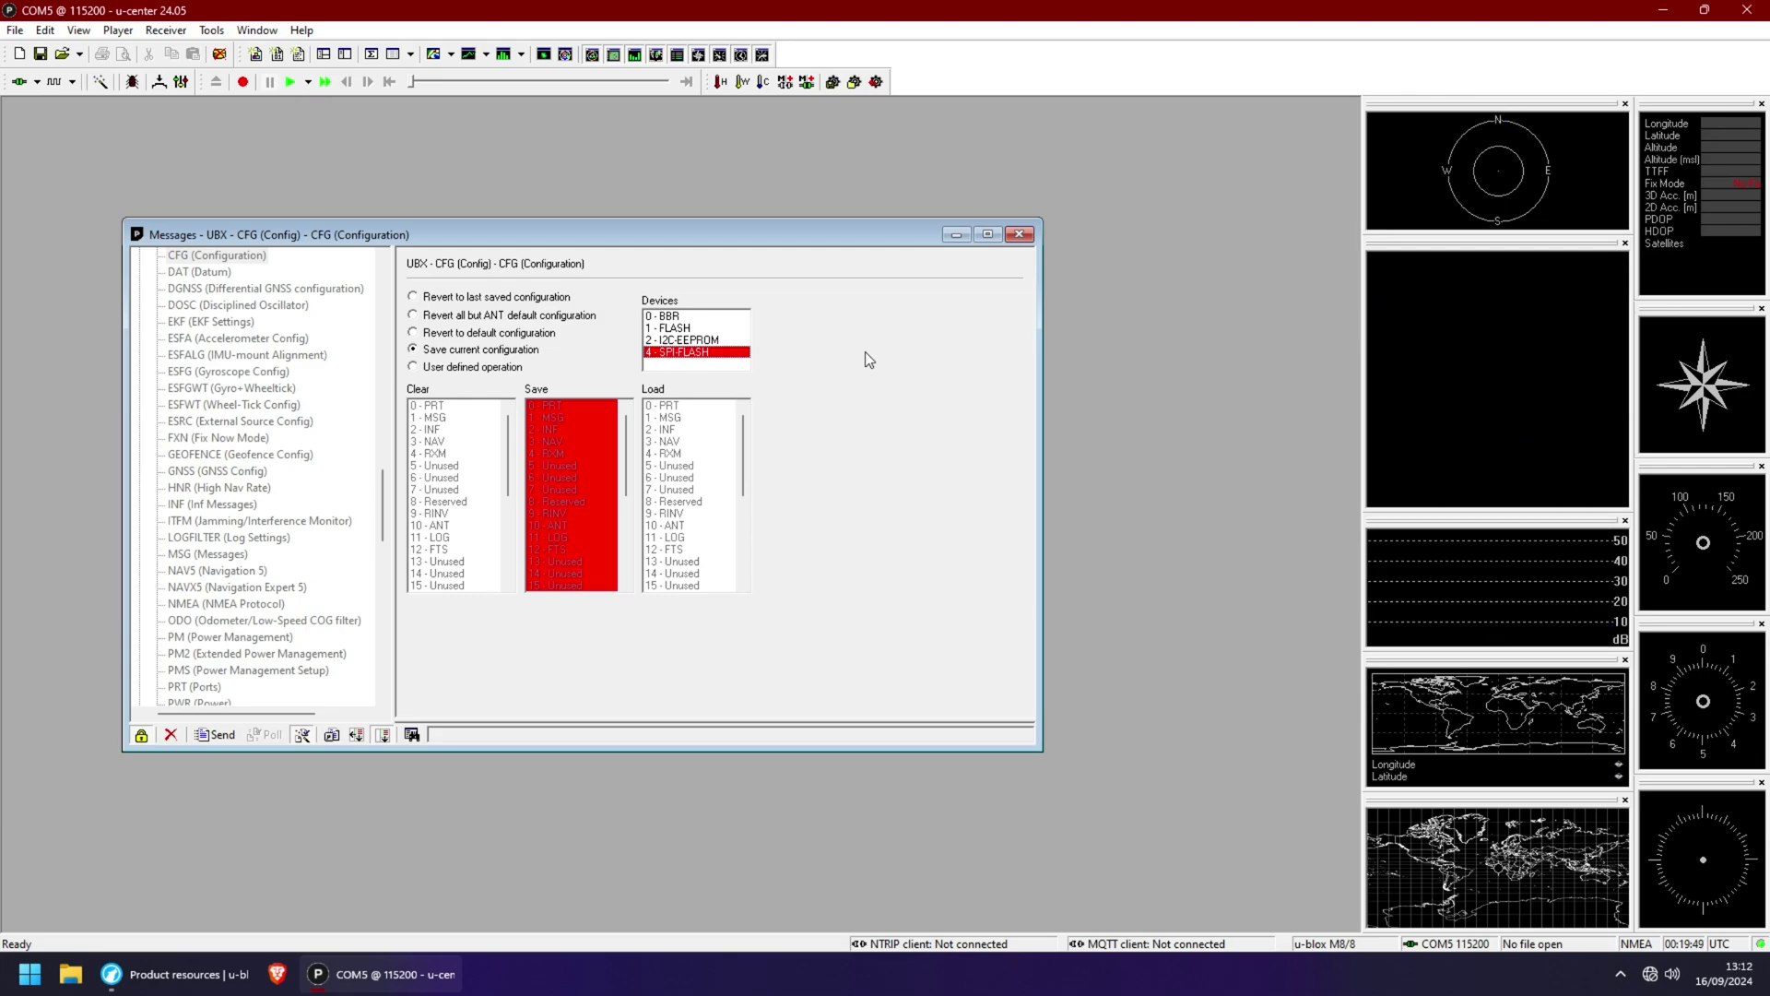
left_click(684, 339)
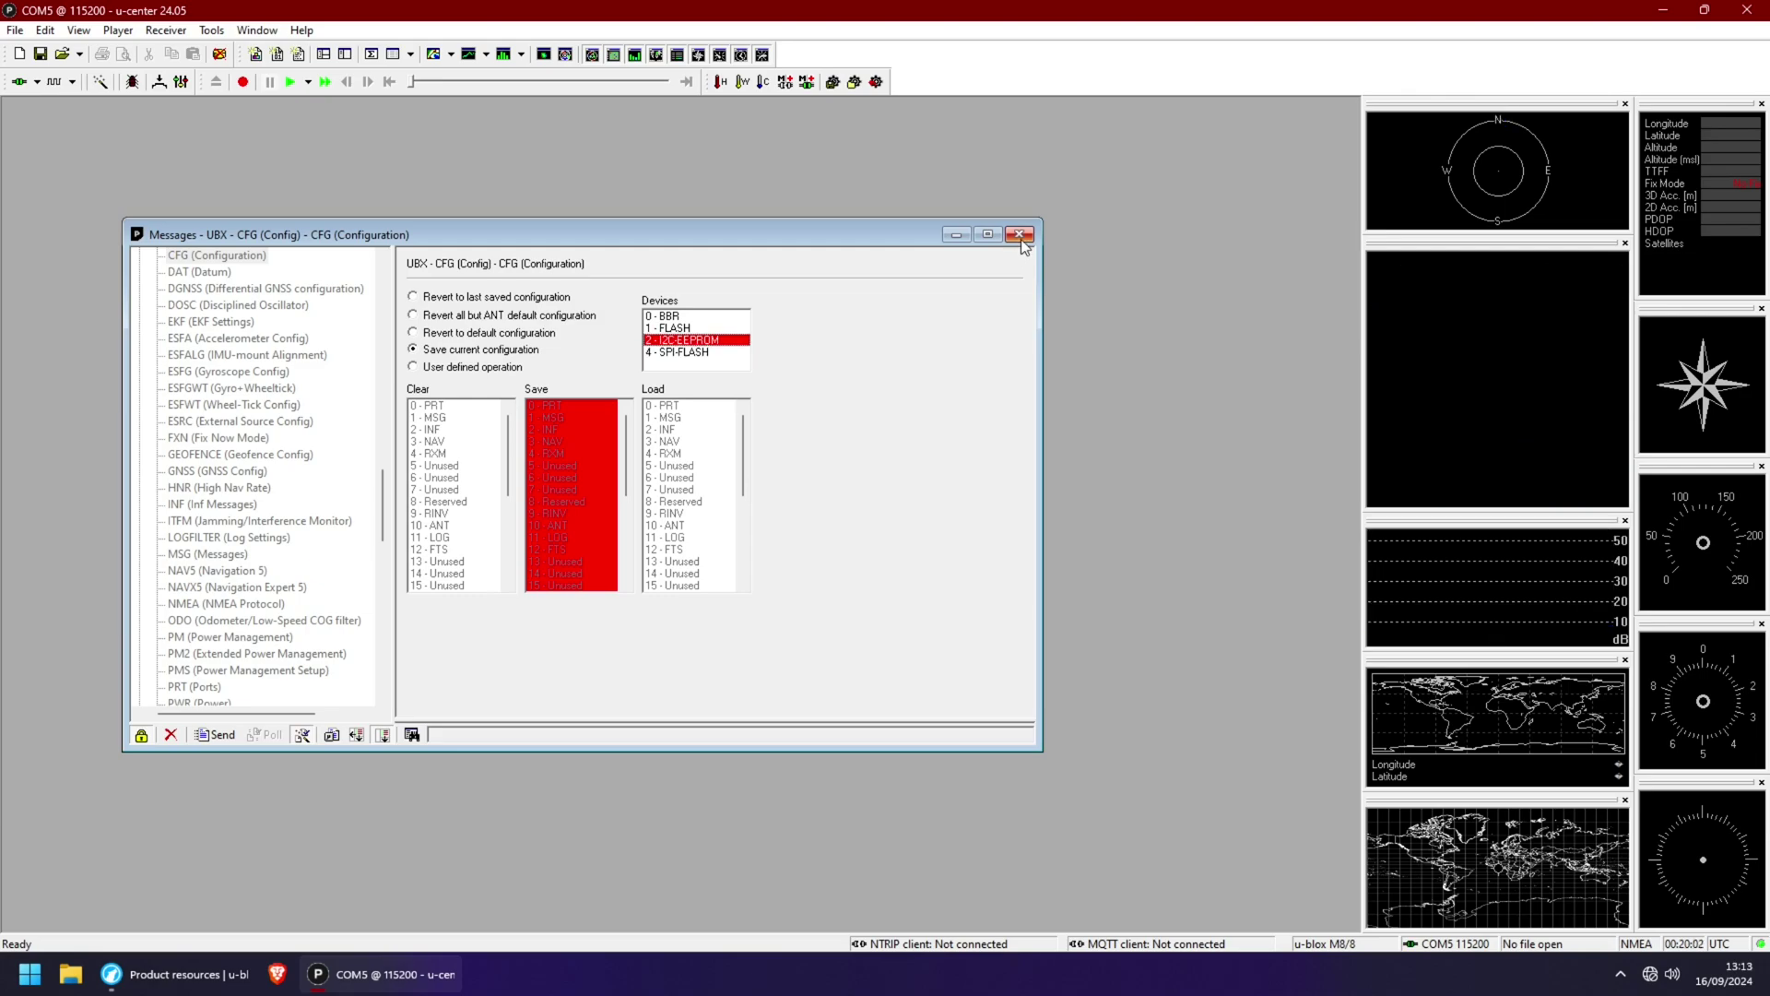
Step: Open the Text Console and inspect the receiver's GNTXT boot lines
left_click(1022, 236)
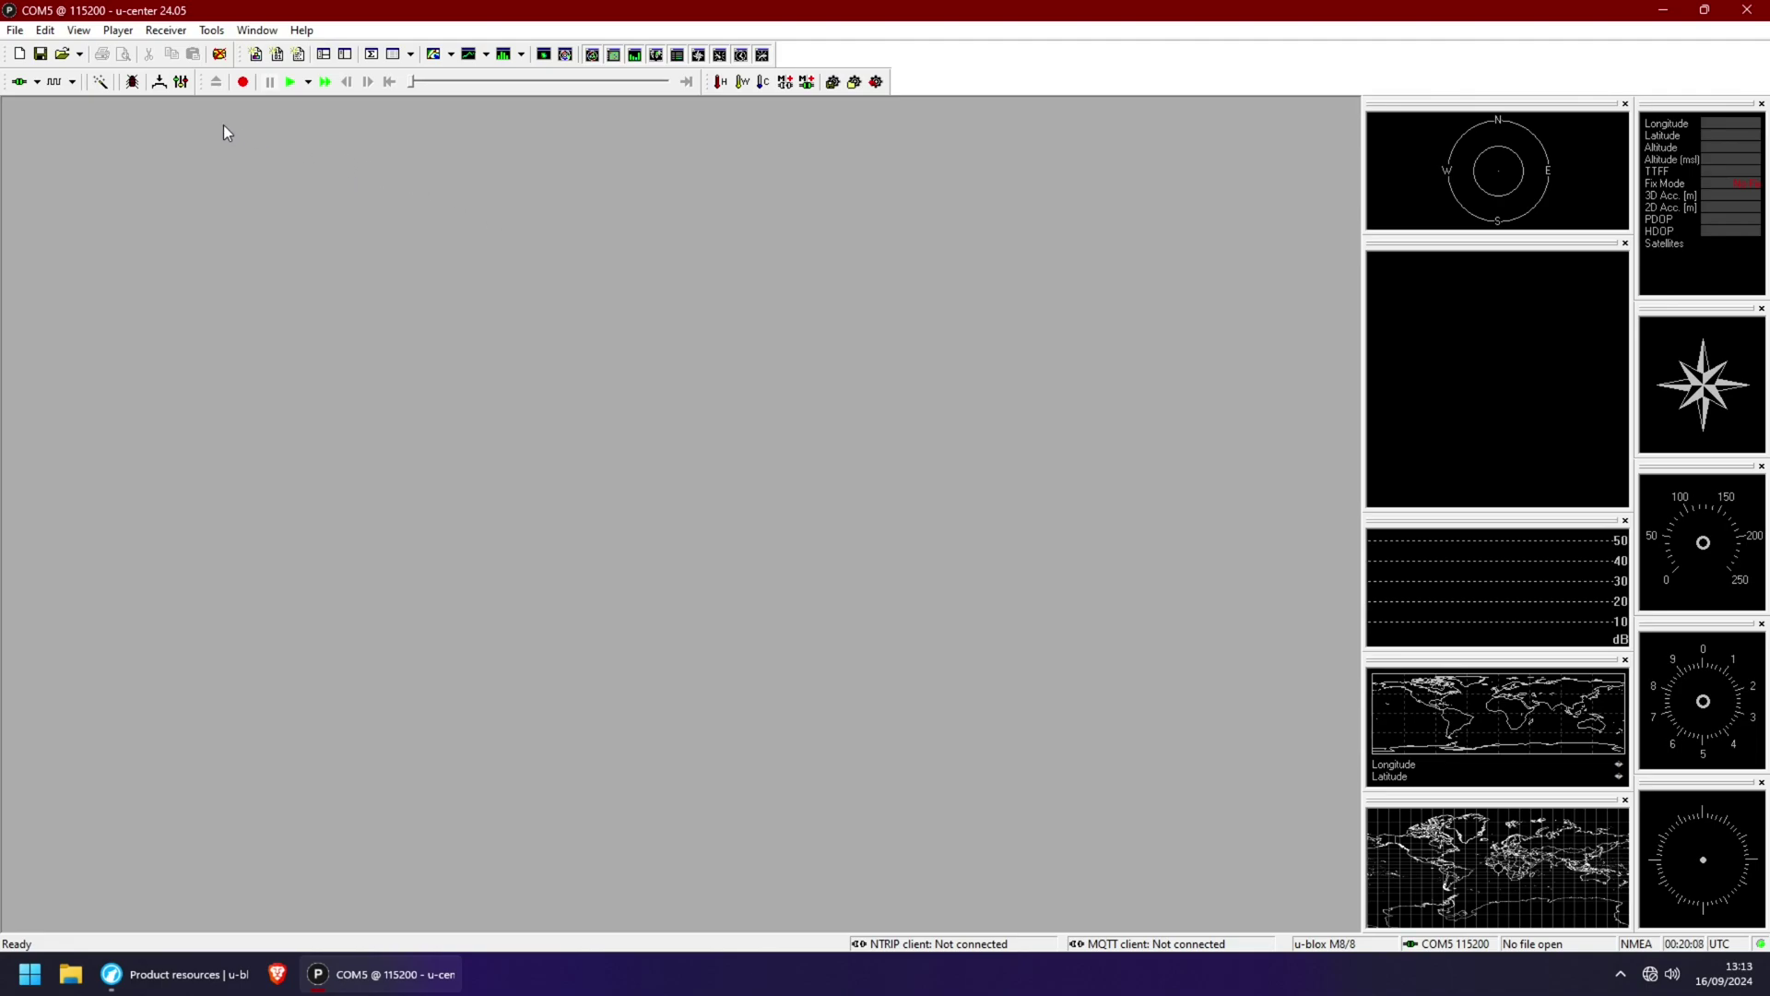
left_click(80, 31)
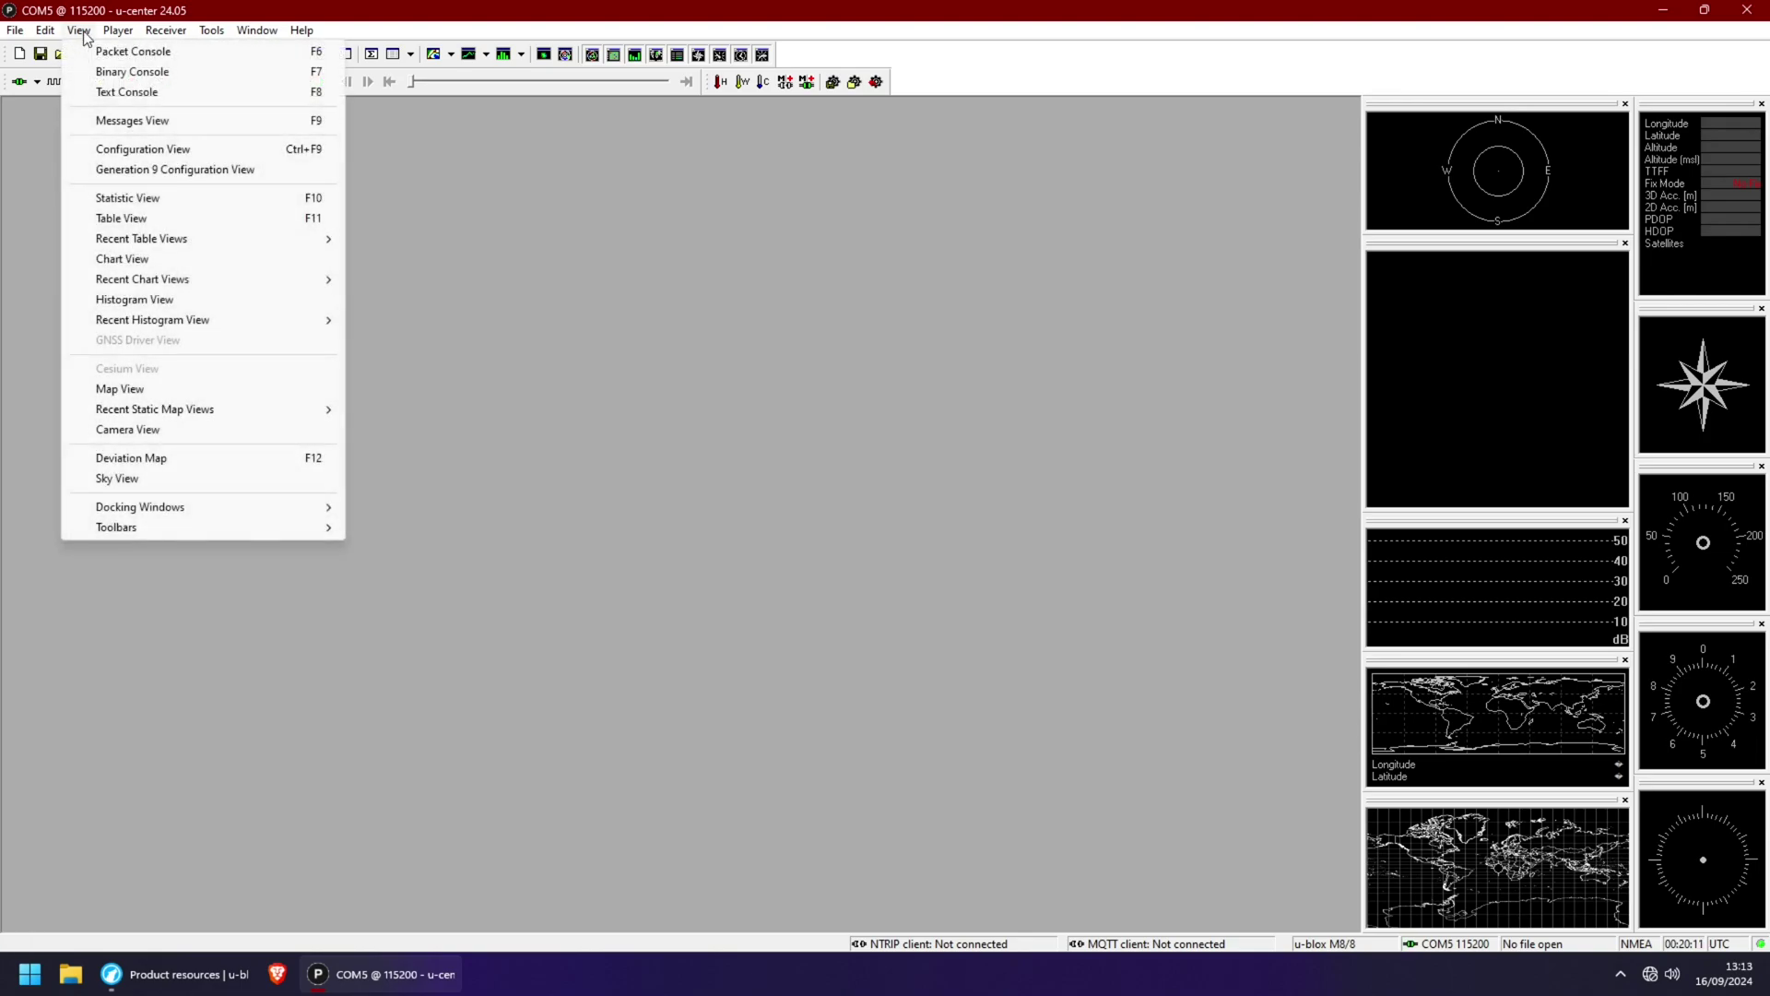
left_click(187, 89)
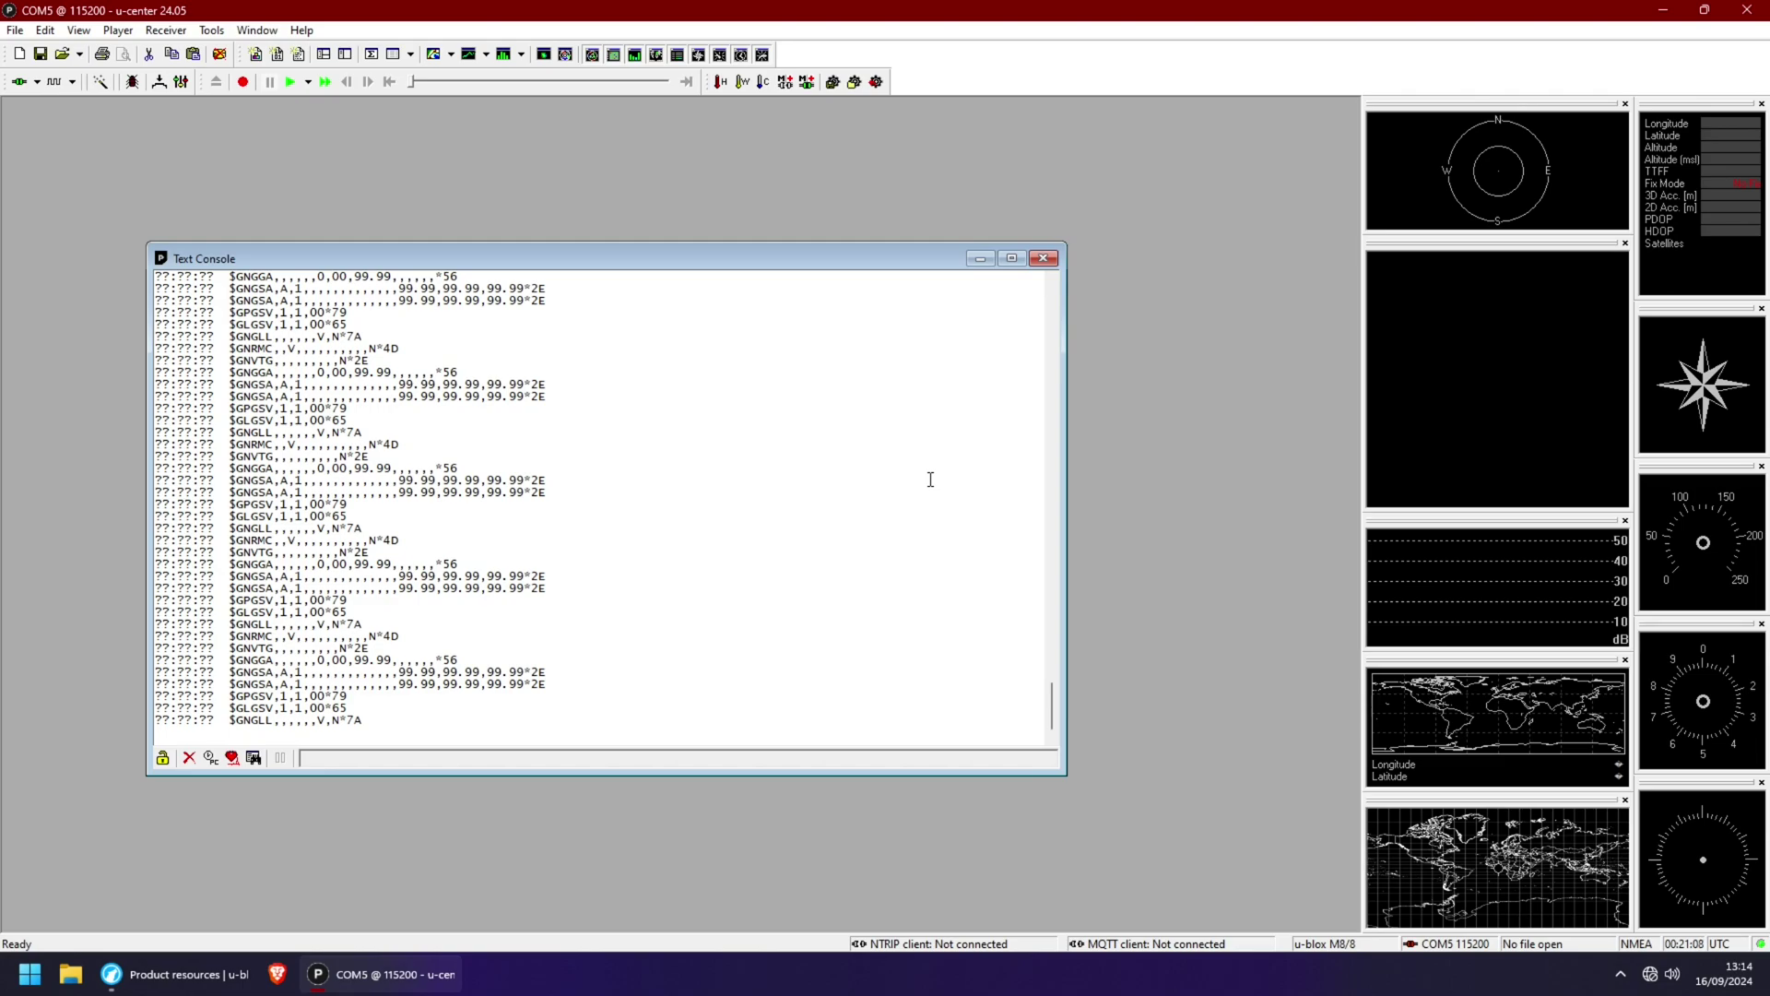
scroll(929, 479, "up", 5)
mouse_move(730, 457)
left_mouse_down()
mouse_move(340, 350)
mouse_move(147, 322)
left_mouse_up()
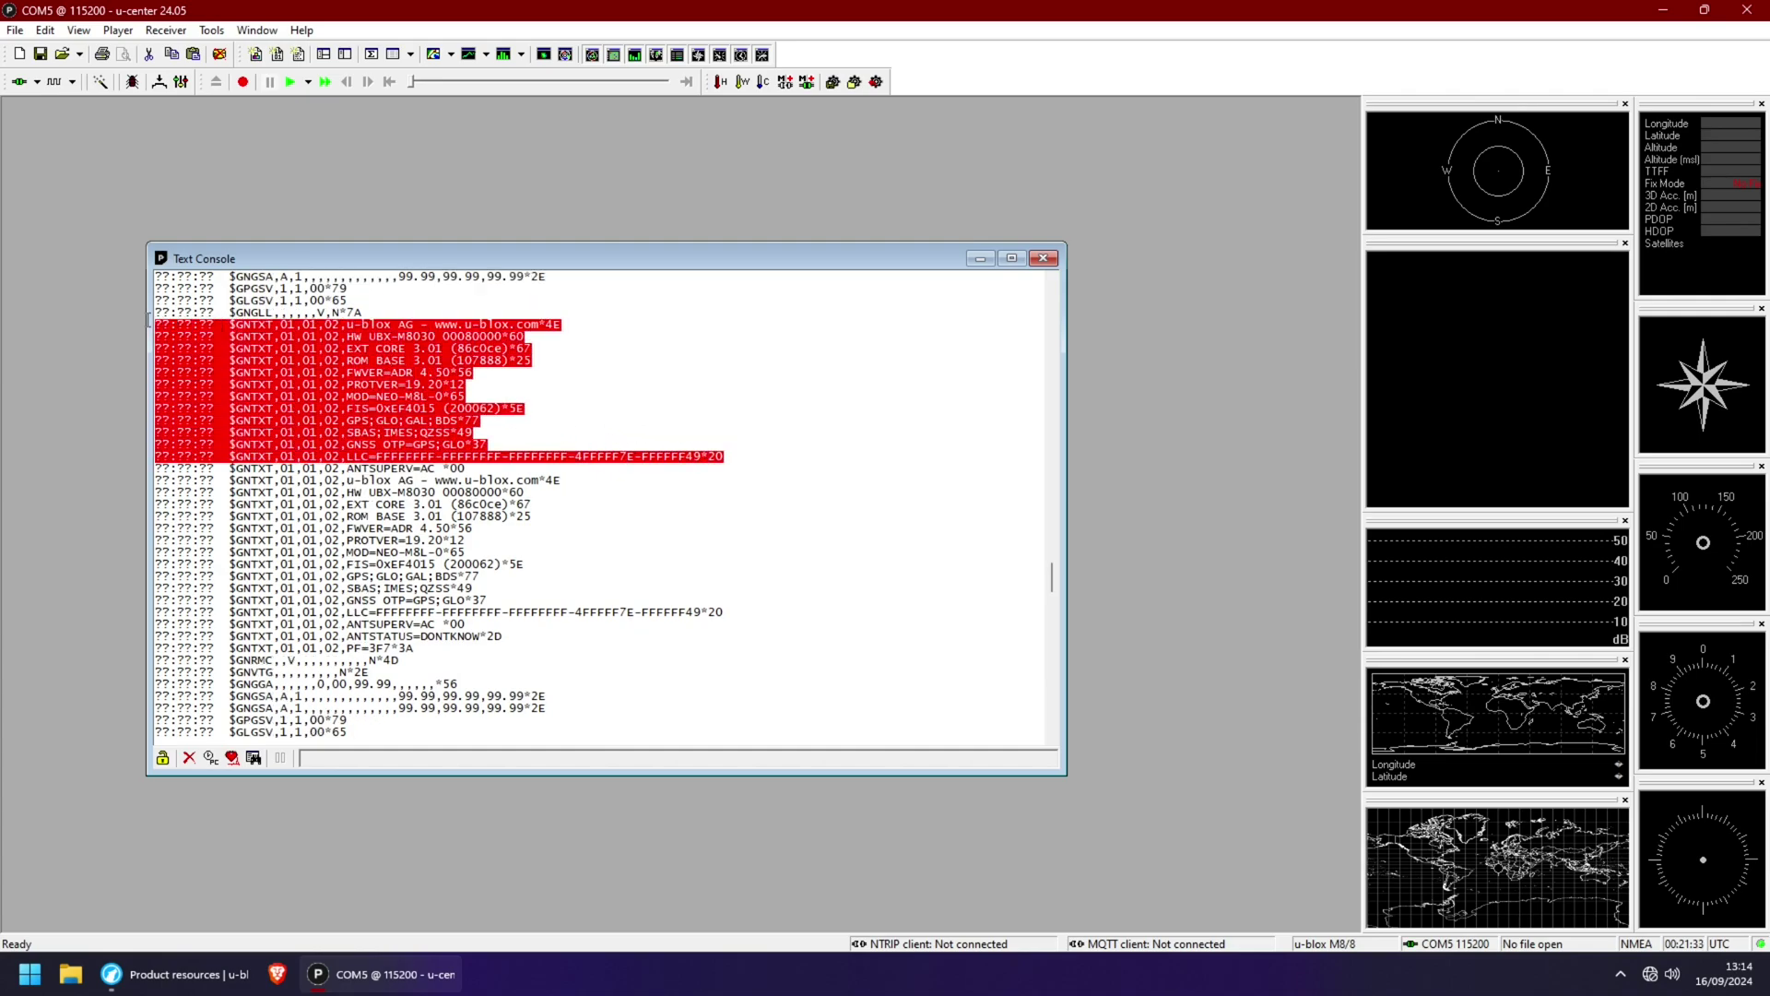
left_click(535, 377)
scroll(534, 377, "up", 2)
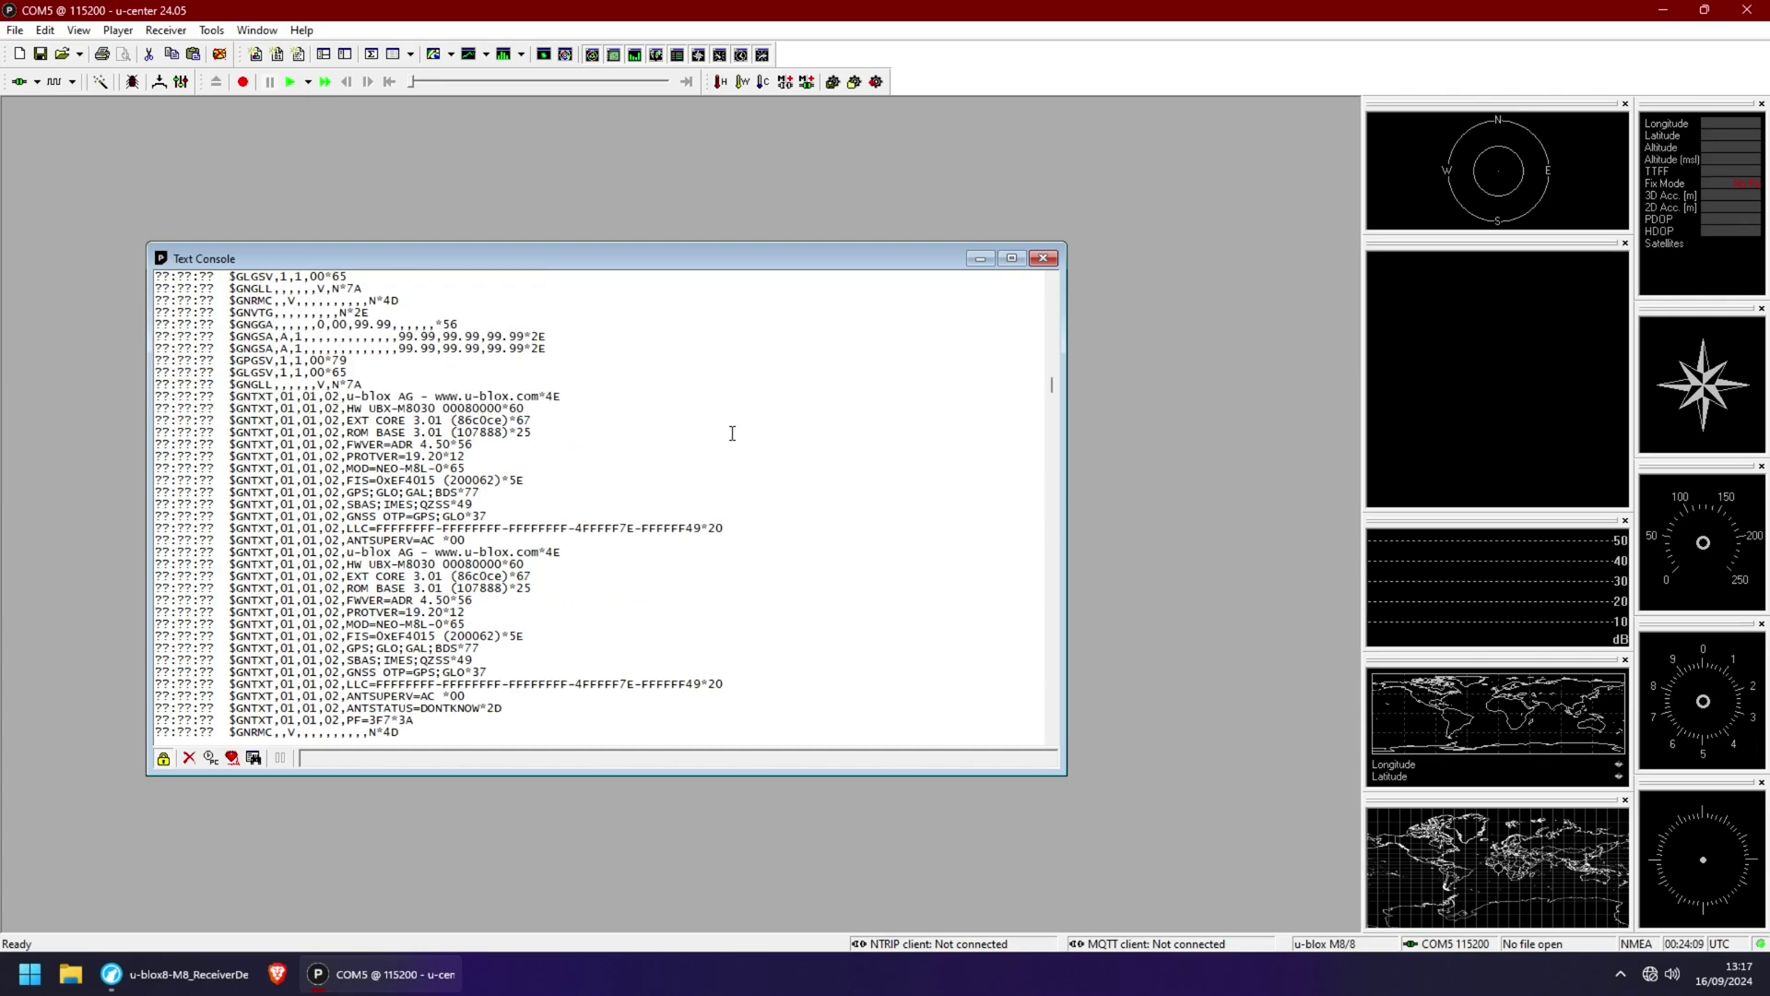
Step: Compare with the M8 manual and confirm NEO-M8L in boot text and MON-VER
left_click(180, 974)
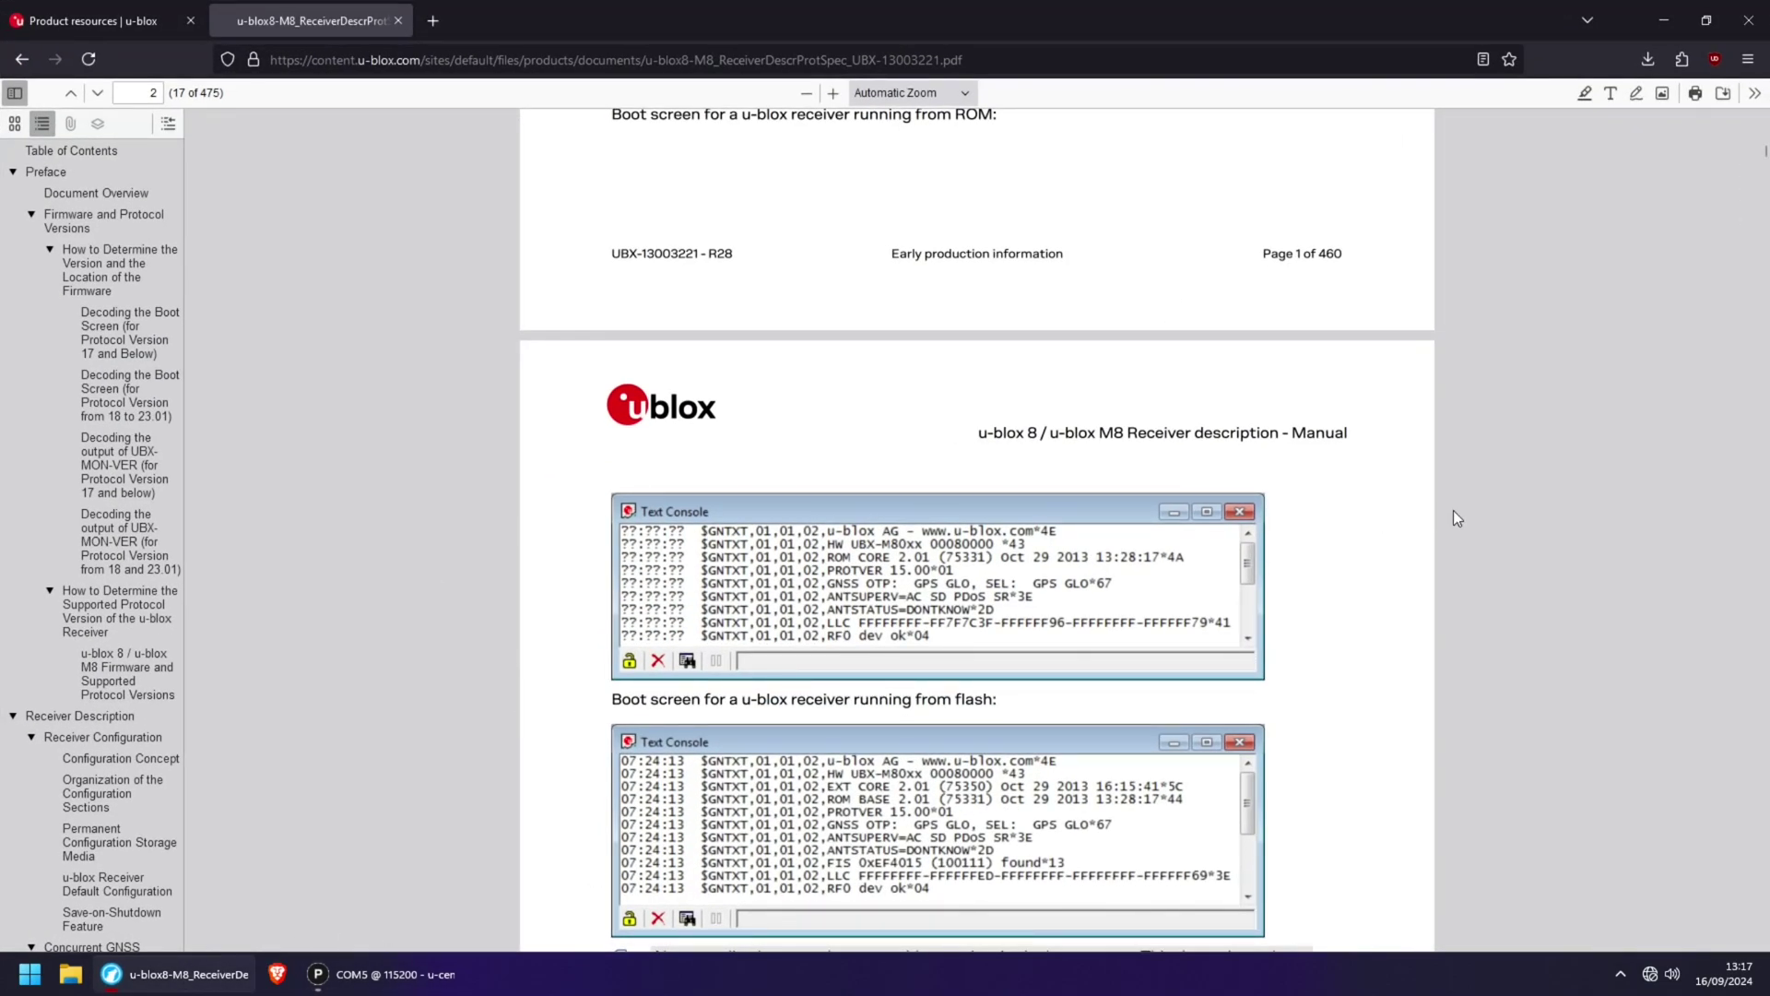
key("alt+Tab")
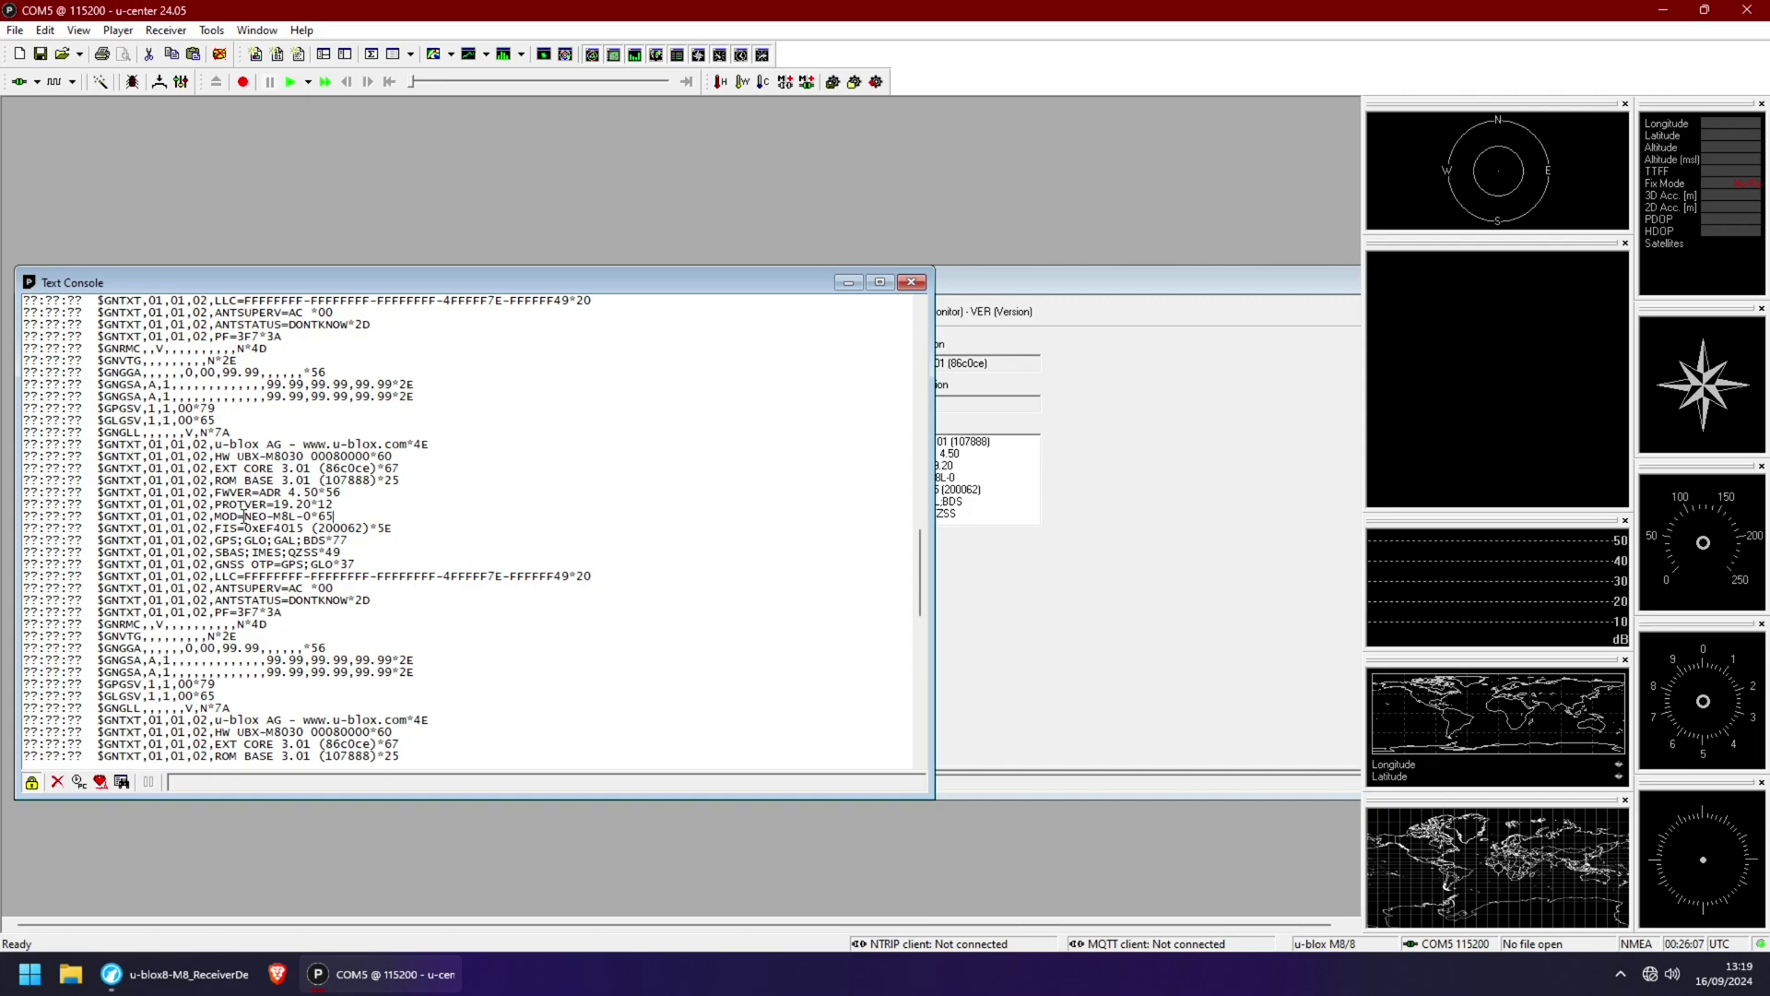
left_click_drag(243, 516, 299, 516)
left_click(1029, 557)
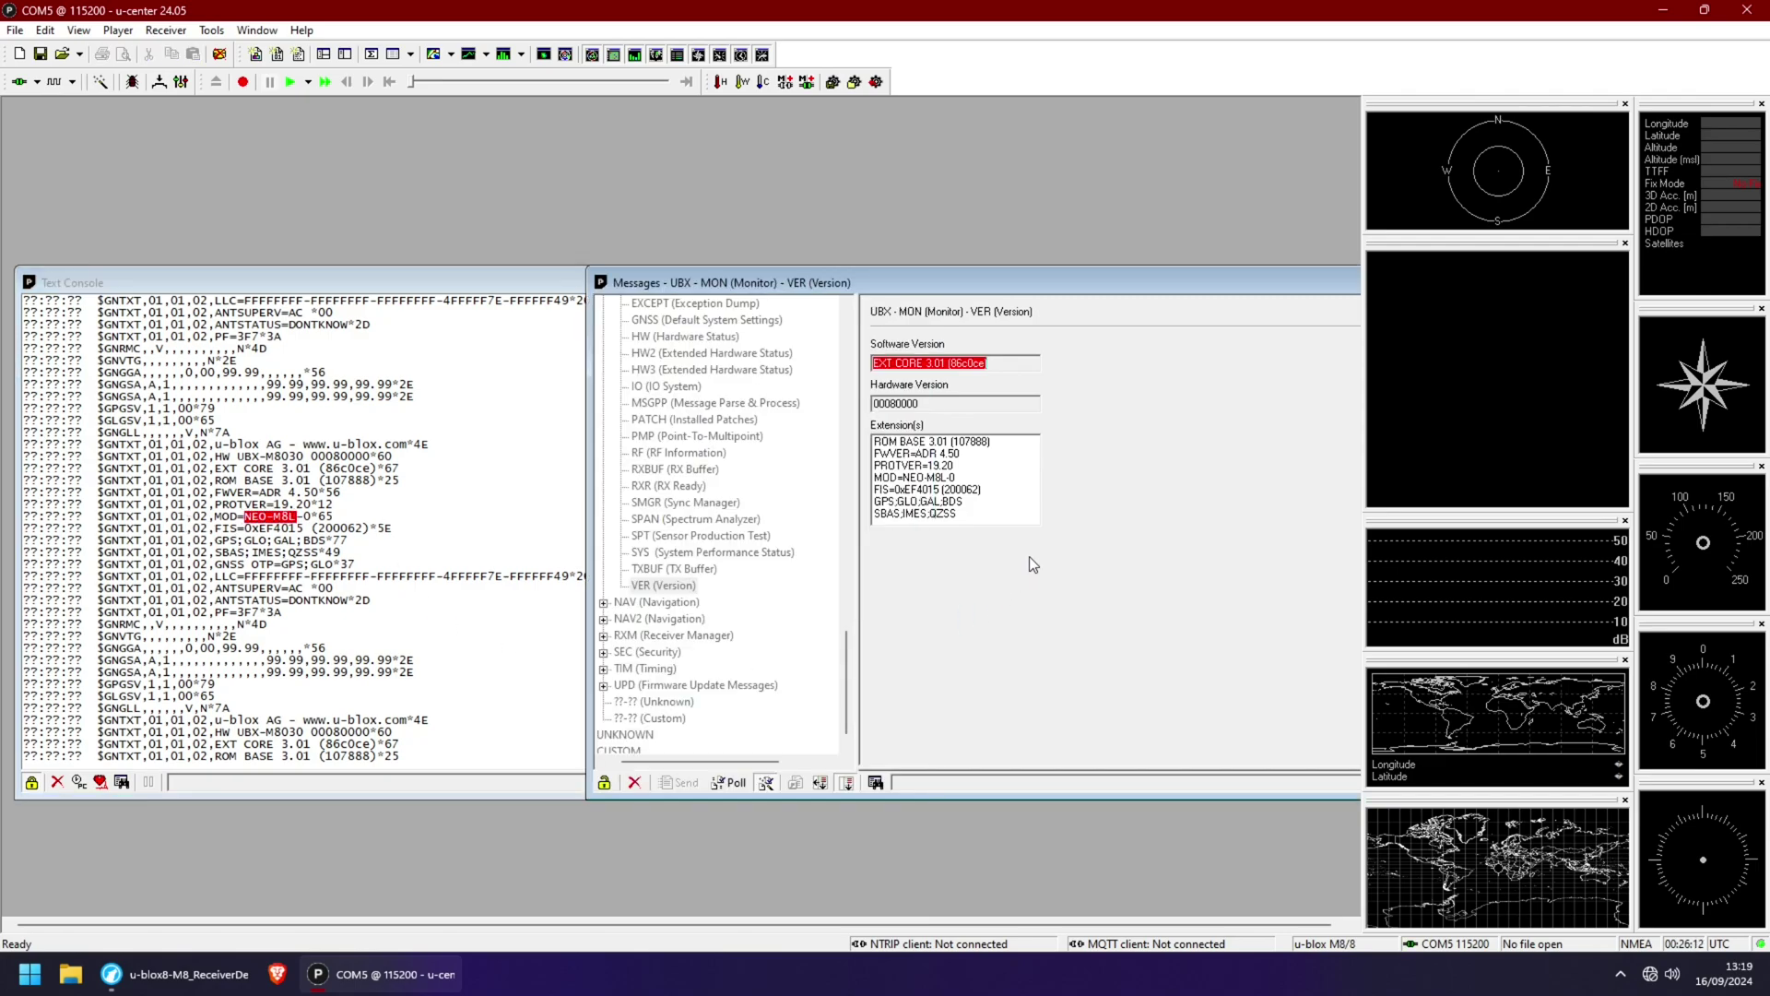
left_click(907, 478)
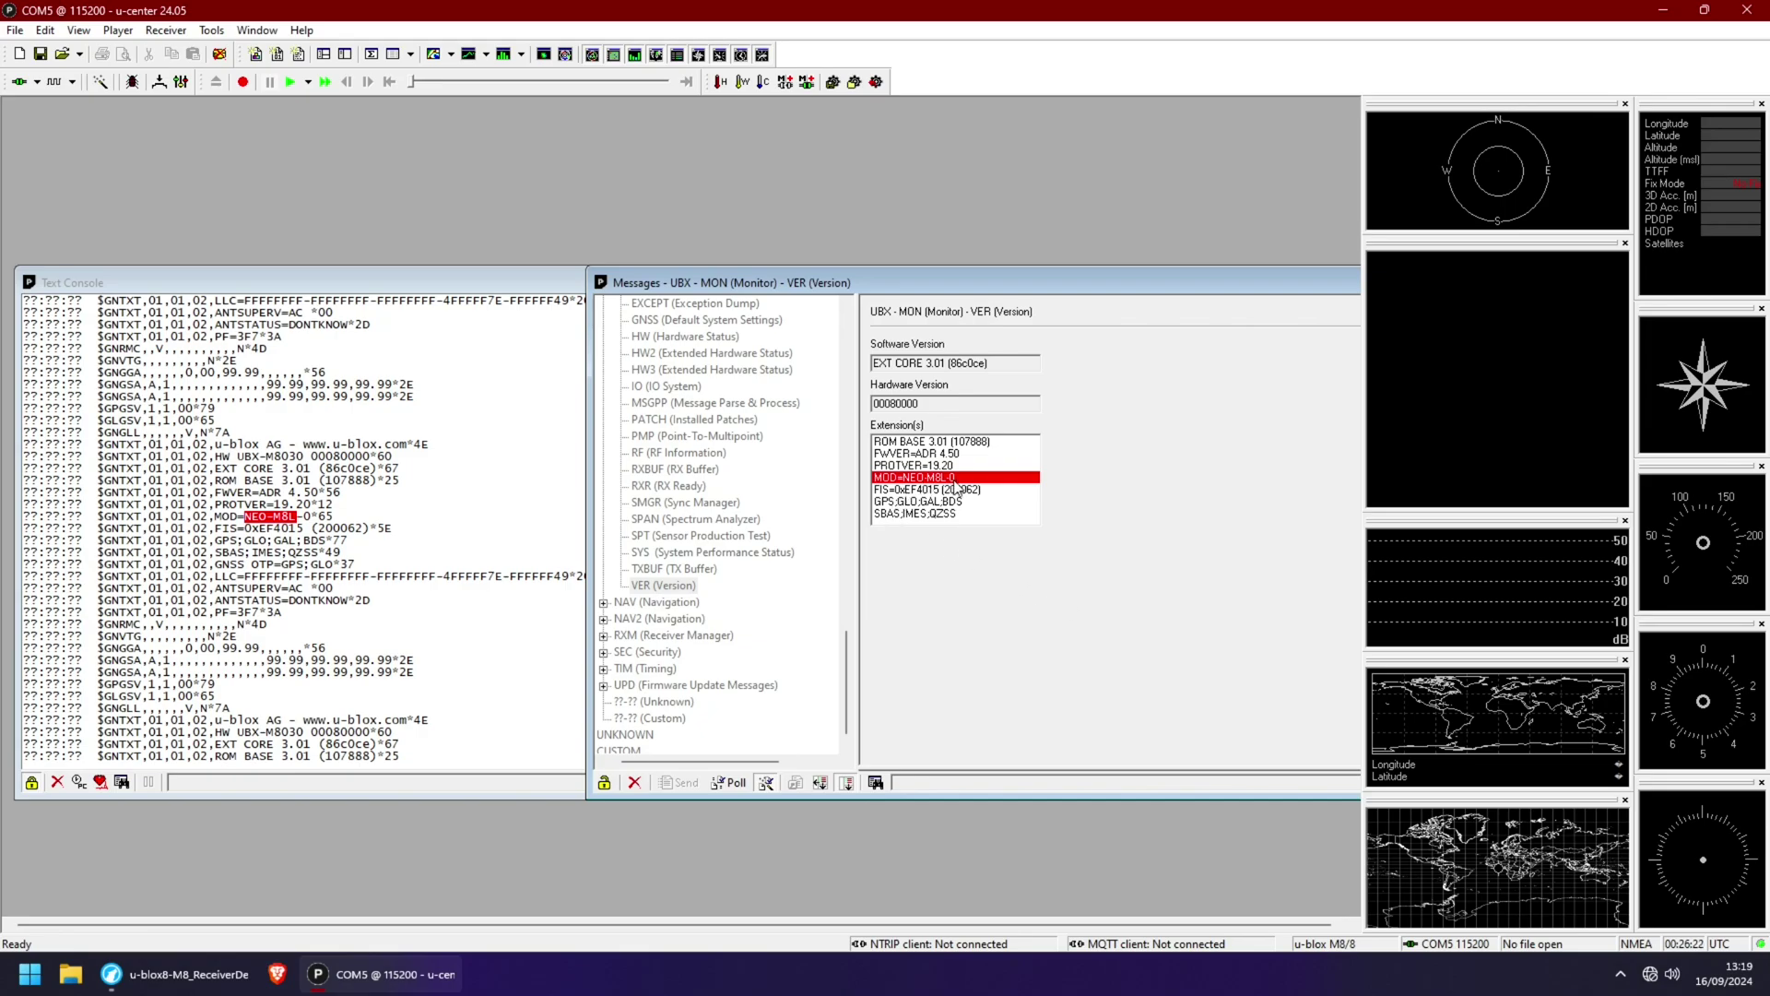
Step: Filter u-blox documentation to NEO-M8L series and Firmware Update files
key("alt+Tab")
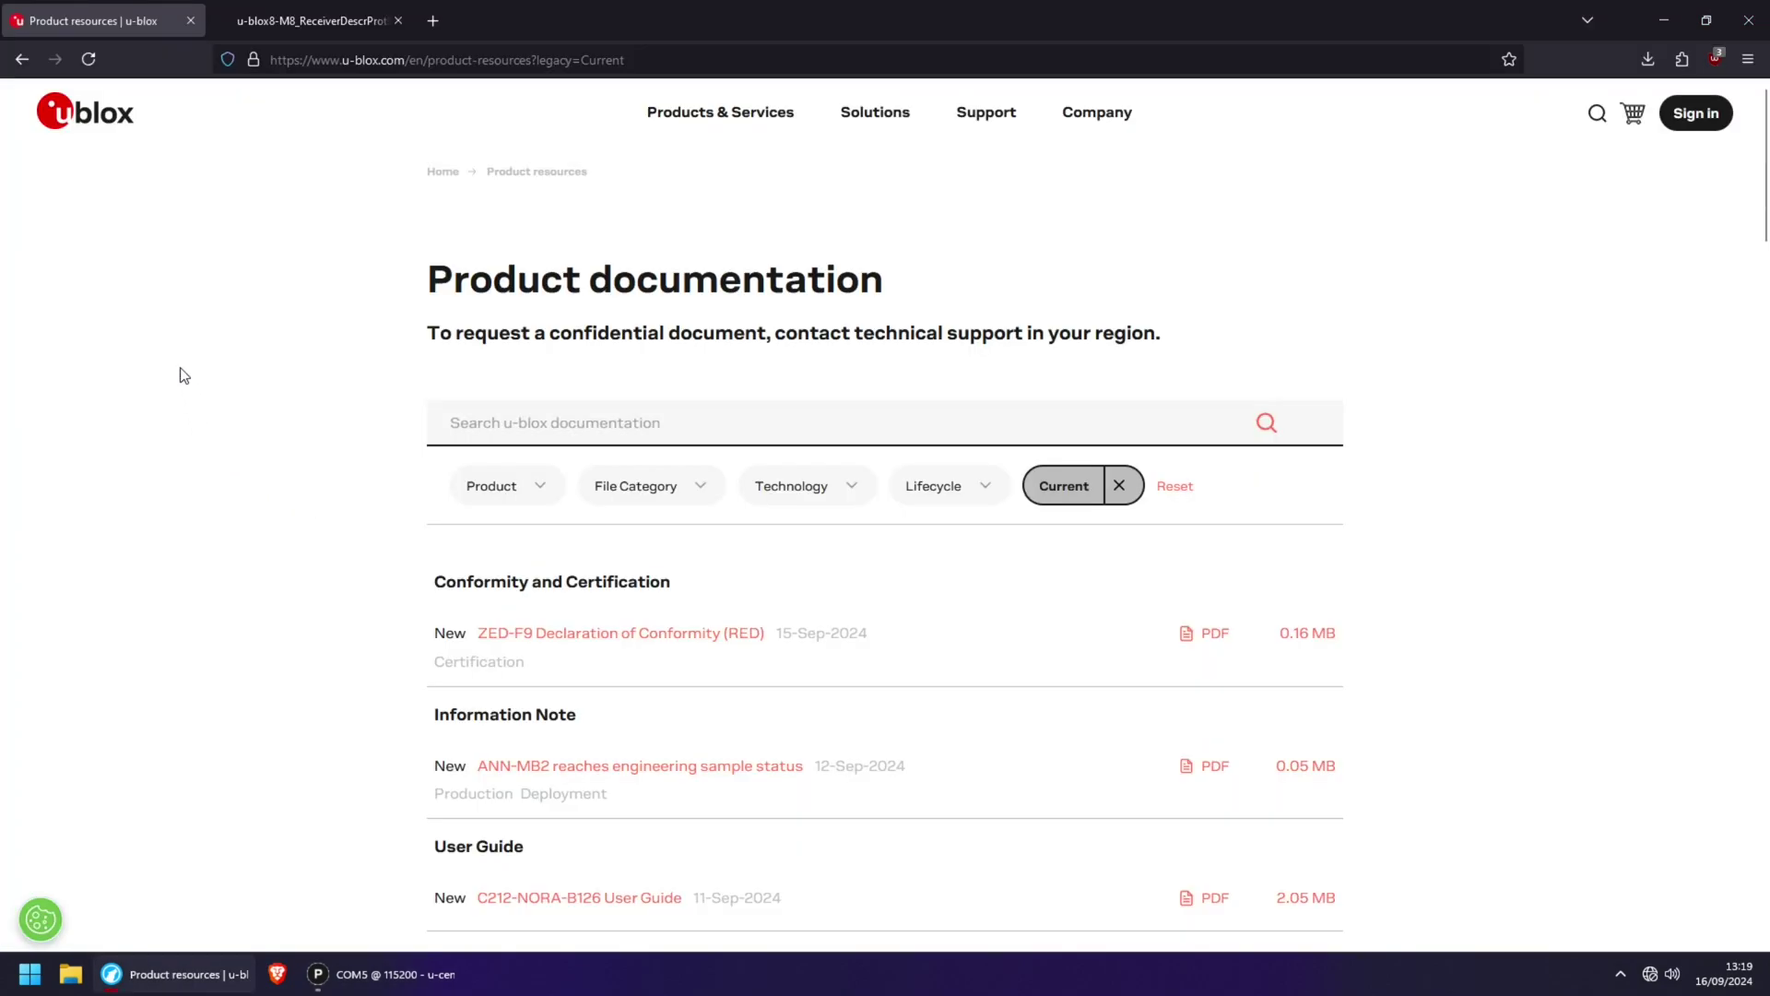
left_click(539, 493)
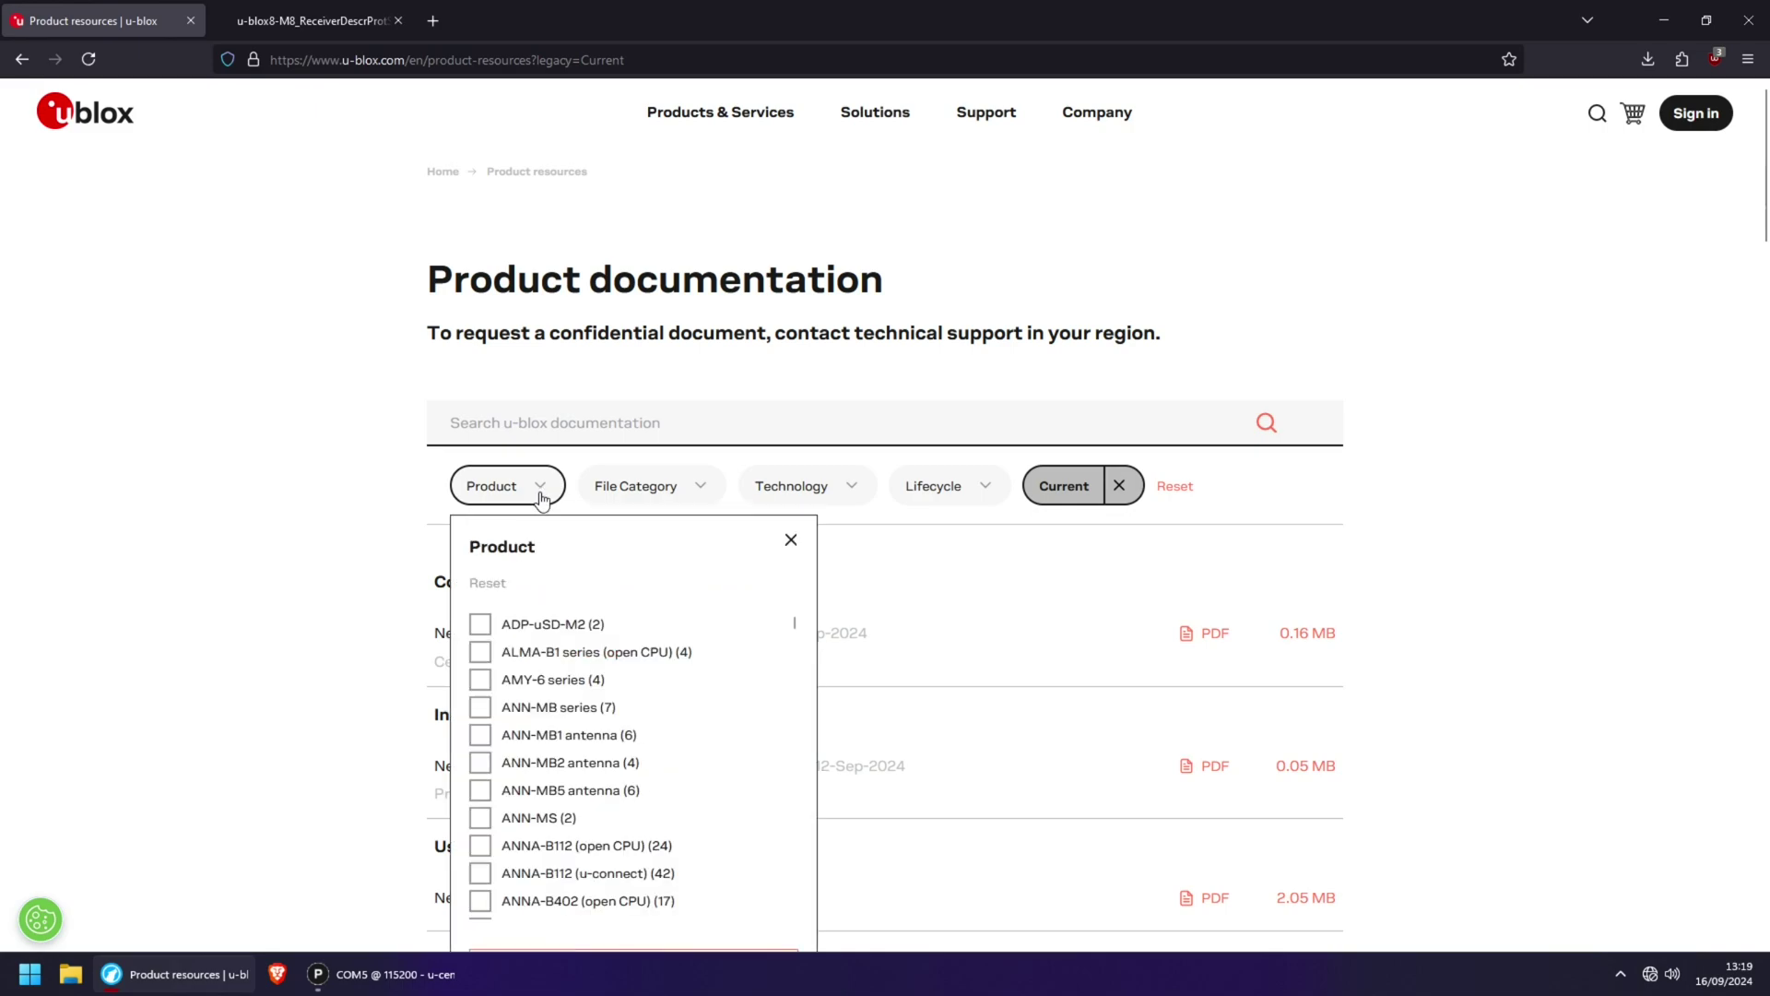
scroll(586, 679, "down", 5)
scroll(588, 681, "down", 5)
scroll(593, 684, "down", 5)
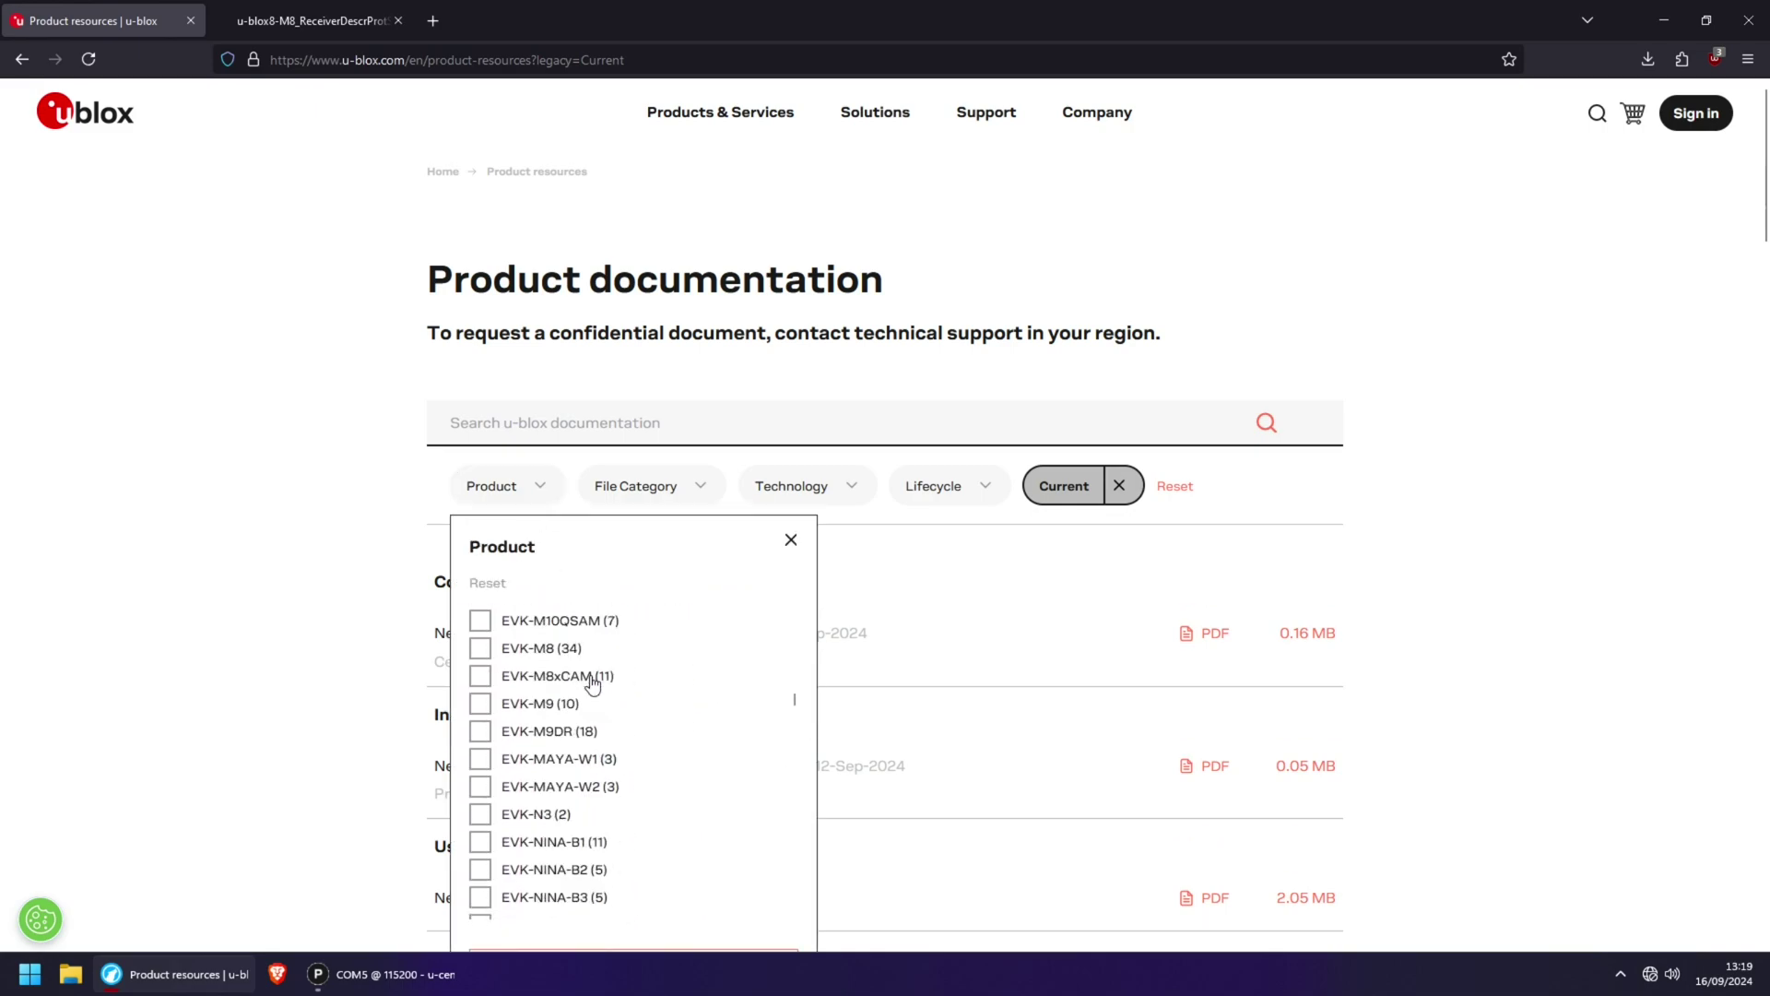
scroll(592, 683, "down", 5)
scroll(592, 684, "down", 5)
scroll(592, 683, "down", 5)
scroll(592, 684, "down", 5)
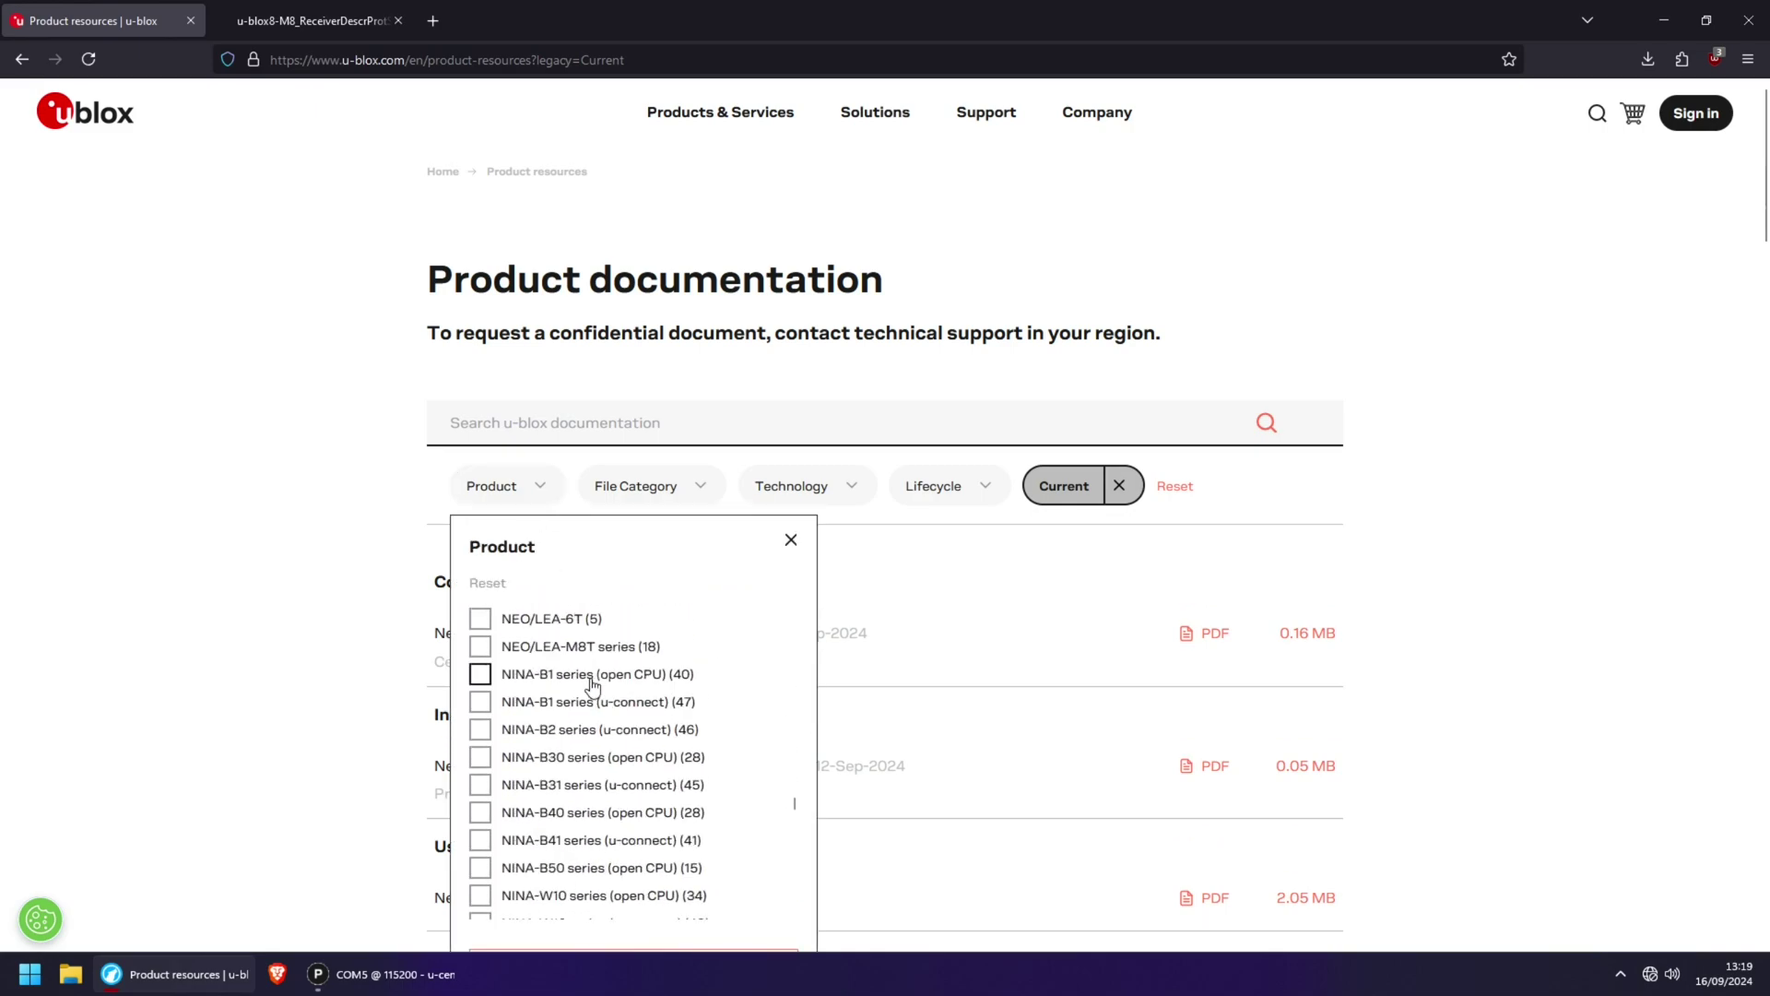
scroll(592, 684, "up", 2)
scroll(592, 684, "up", 2)
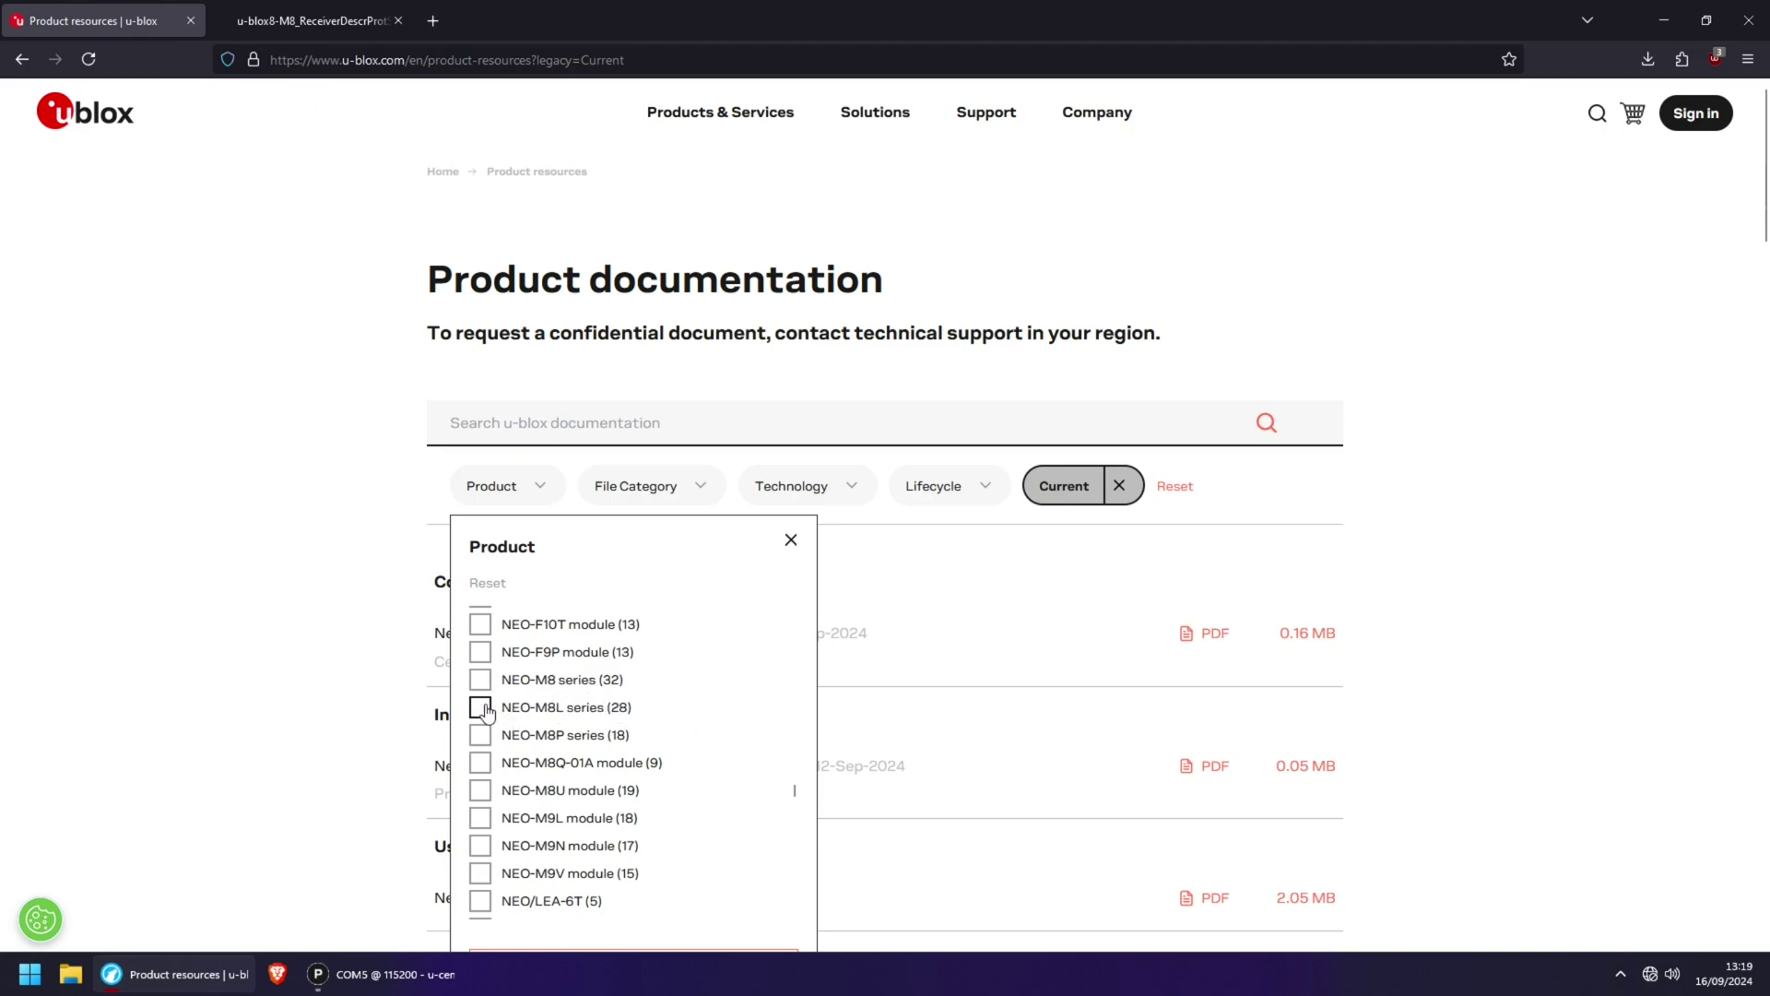
left_click(479, 708)
left_click(739, 486)
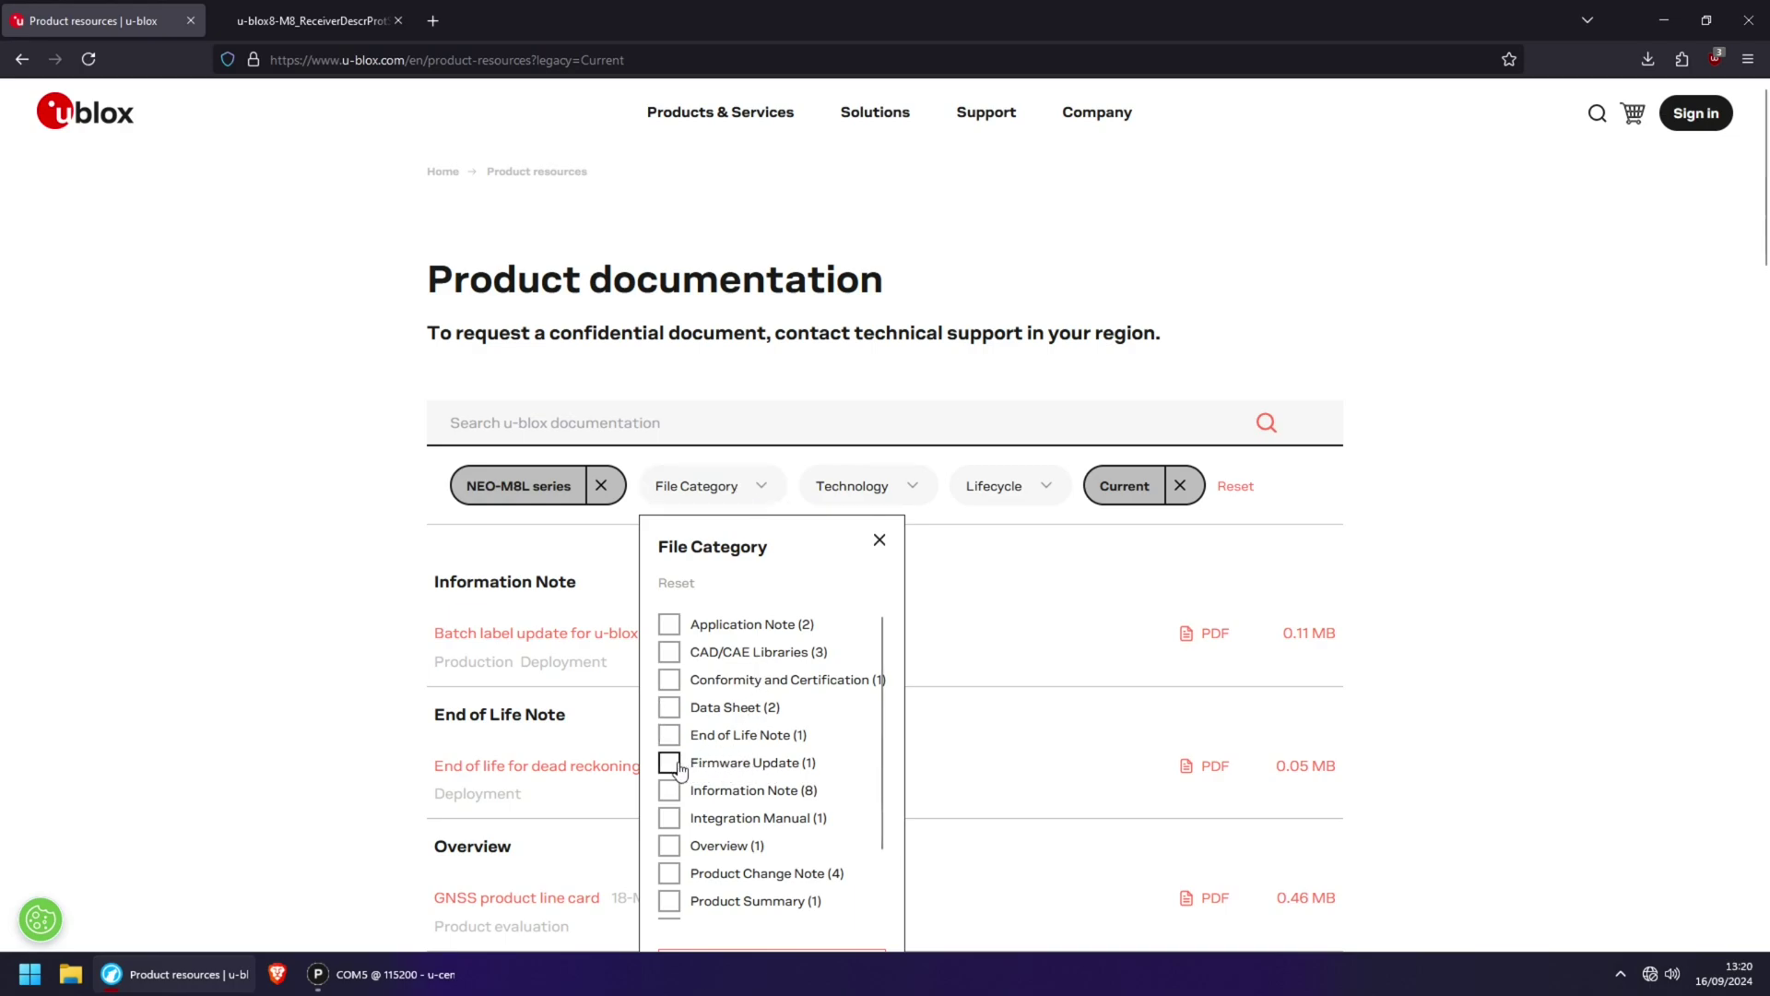
left_click(672, 764)
left_click(1460, 592)
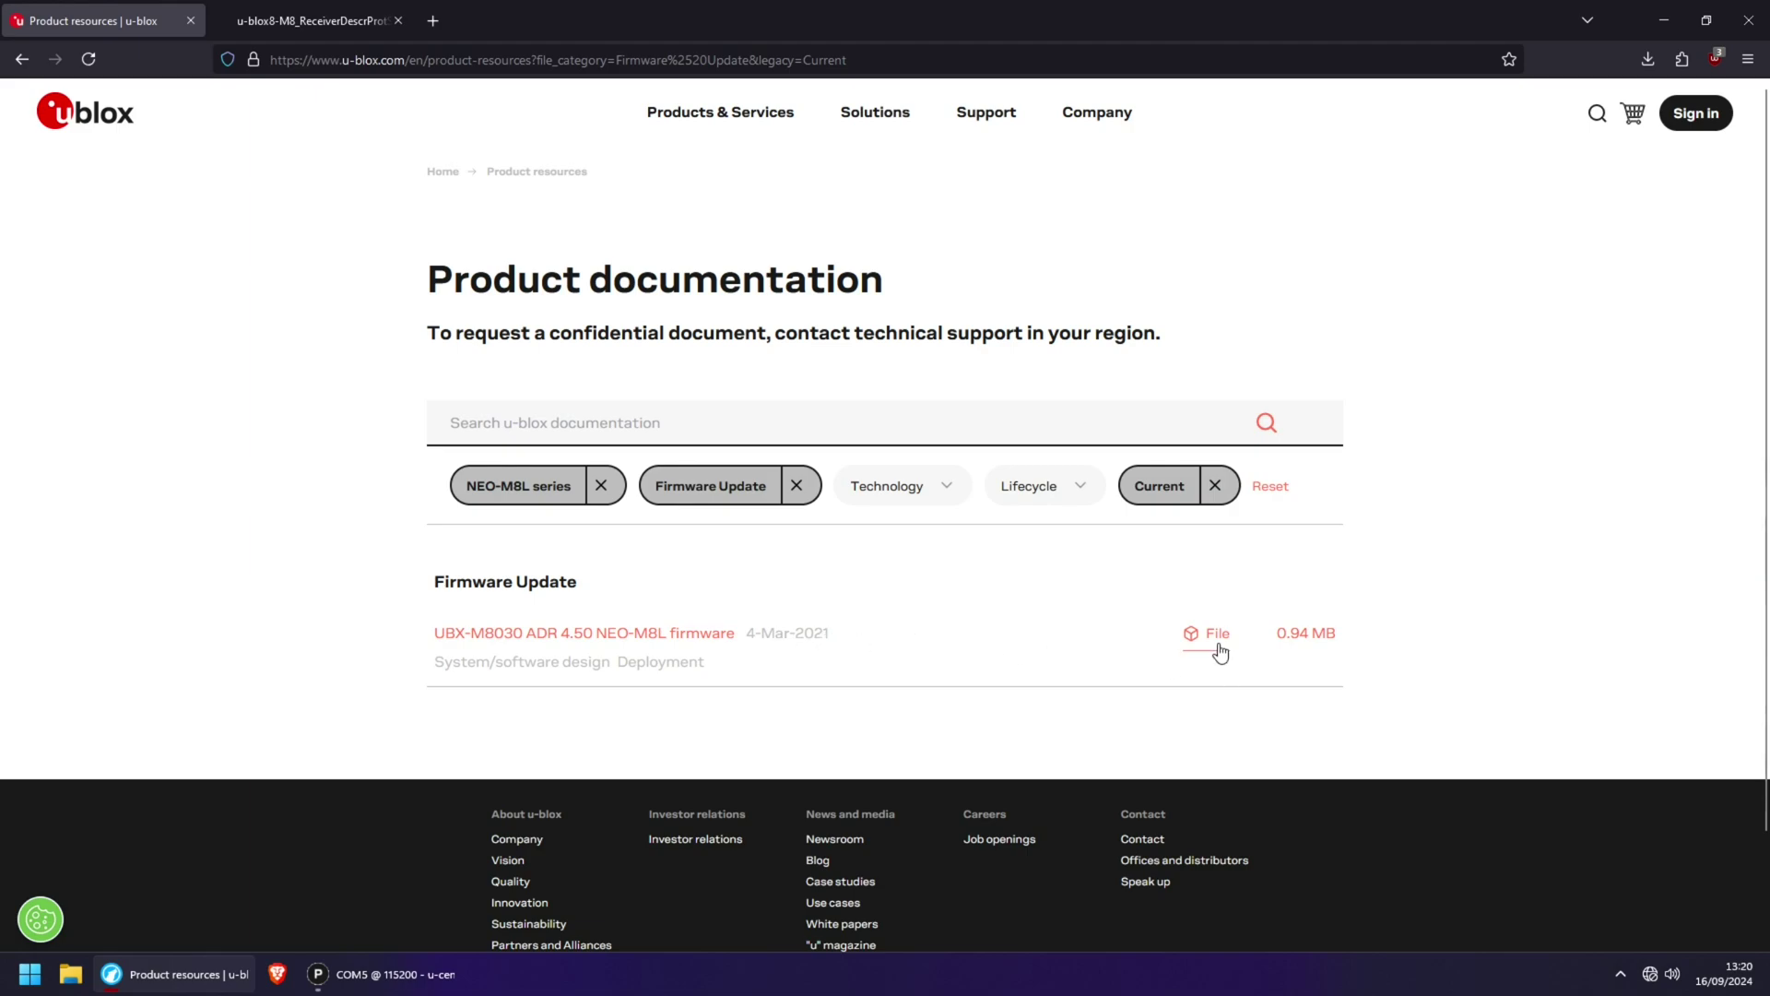
Step: Open the Firmware Update Utility and load the downloaded firmware BIN file
key("alt+Tab")
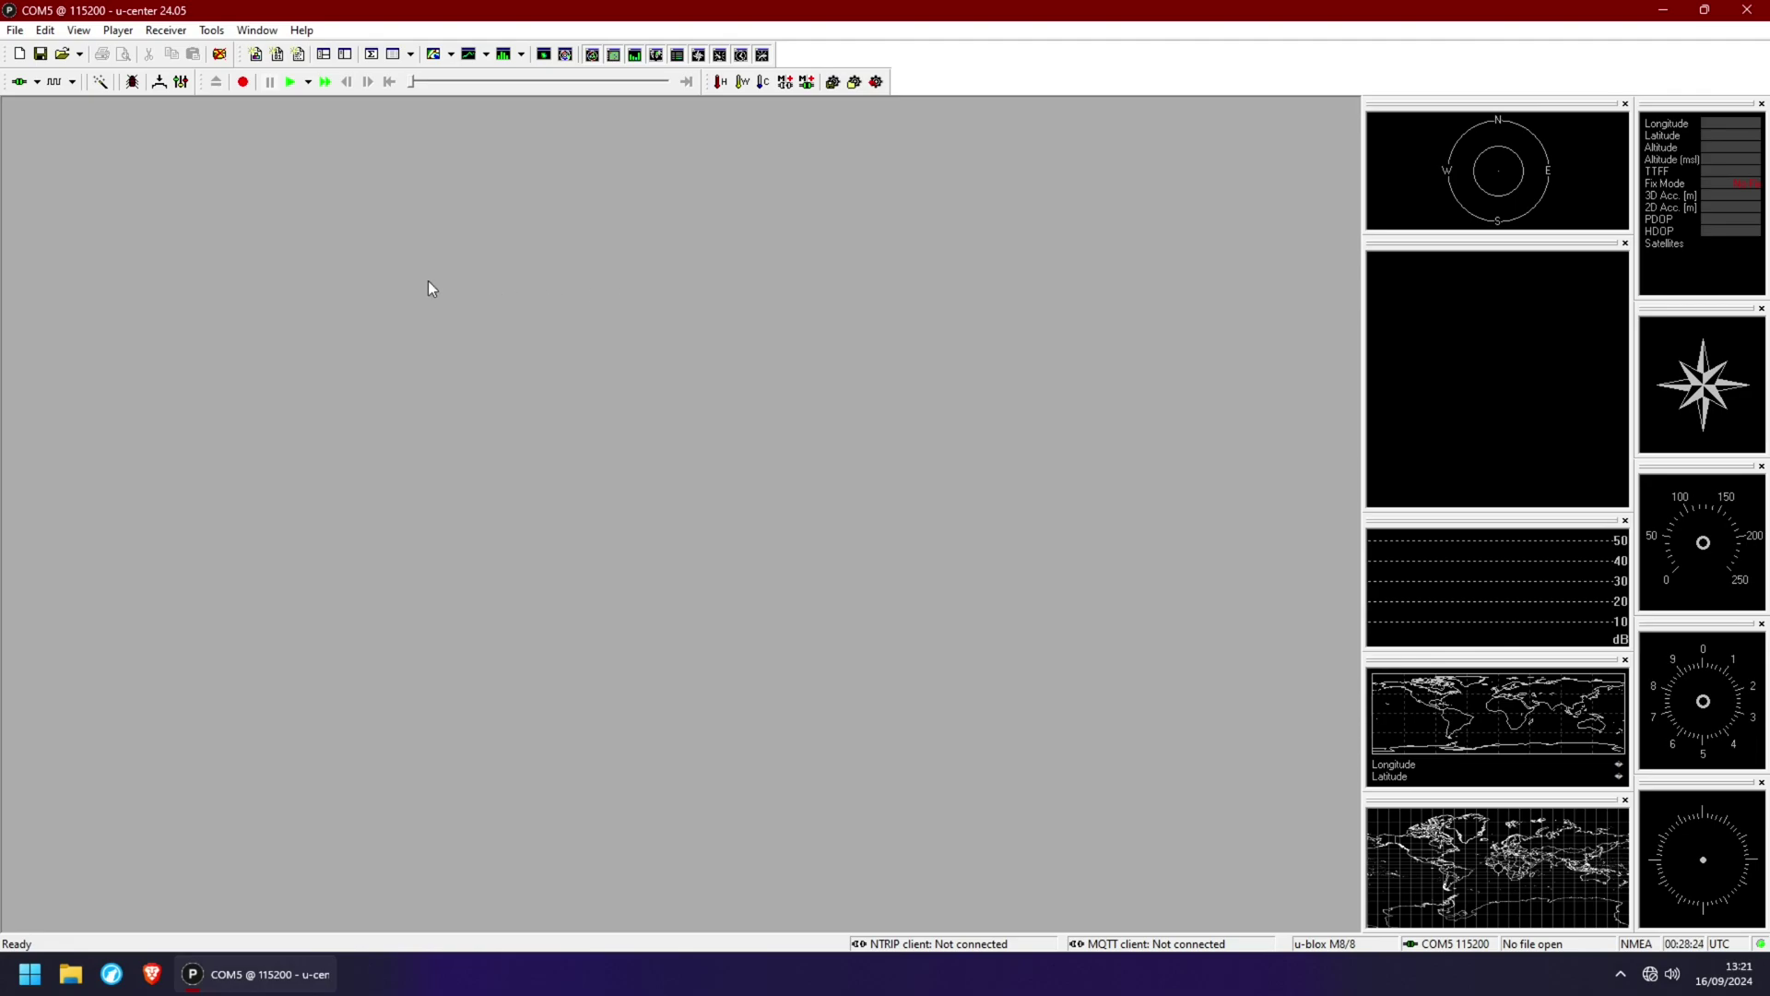
left_click(214, 30)
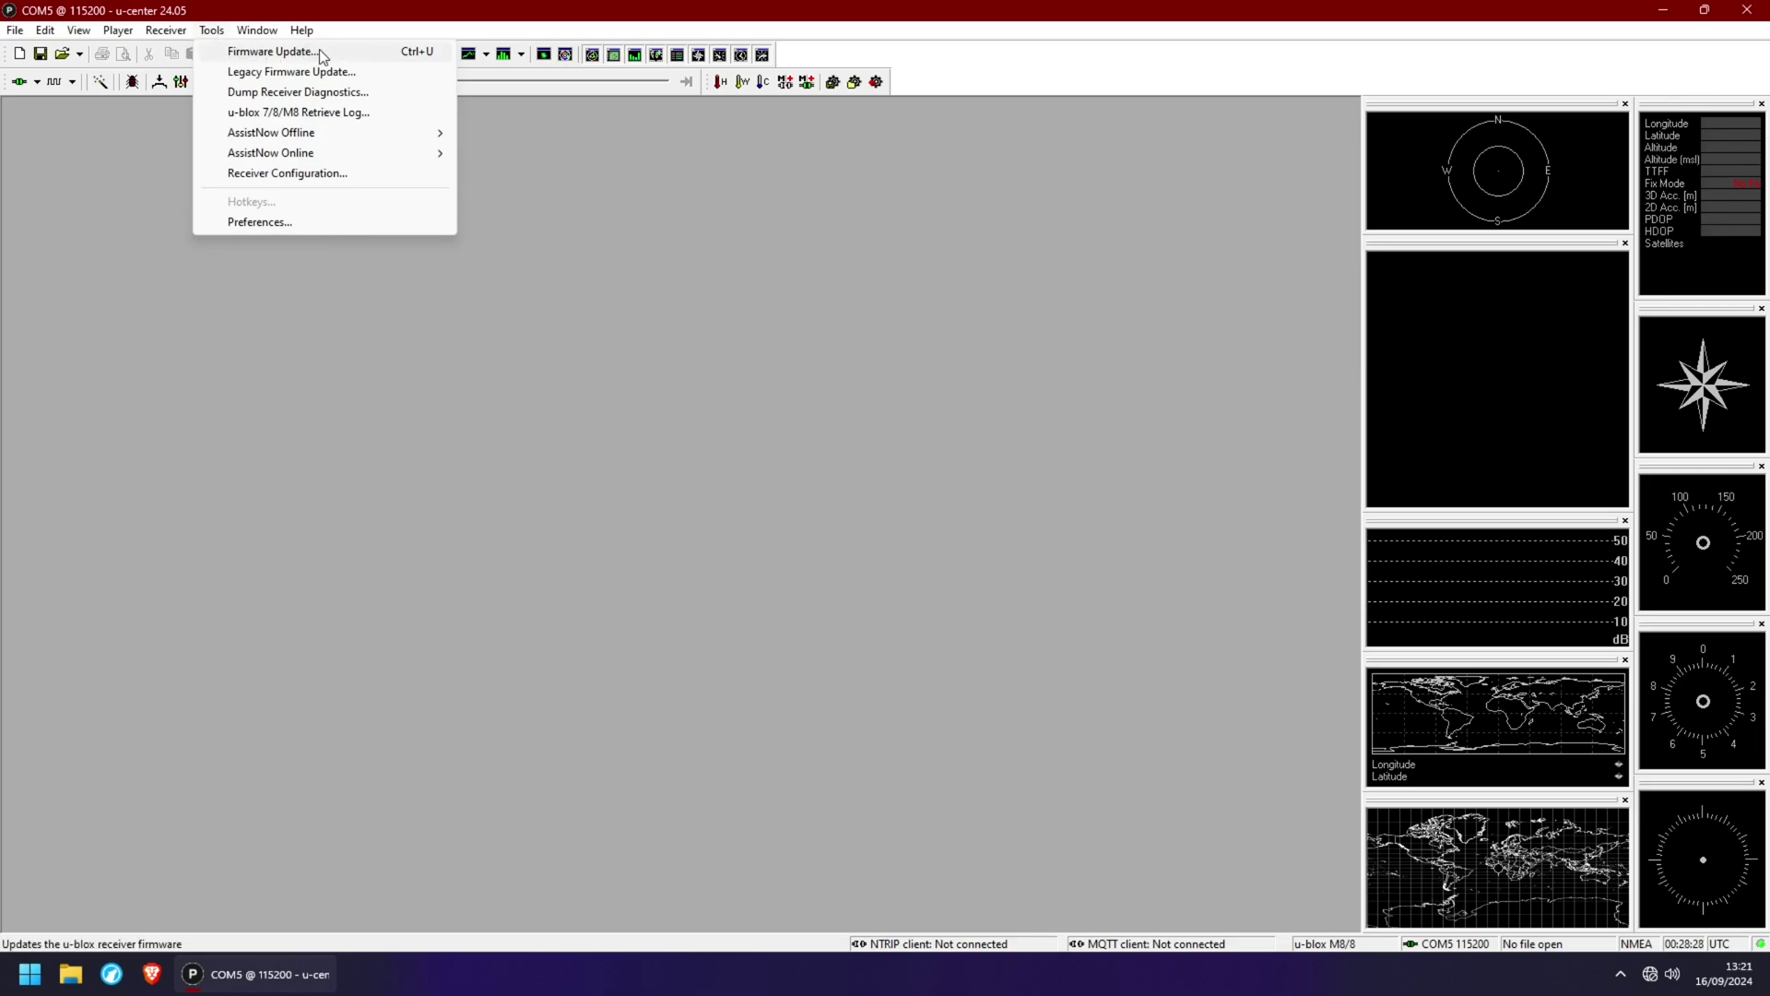
left_click(345, 50)
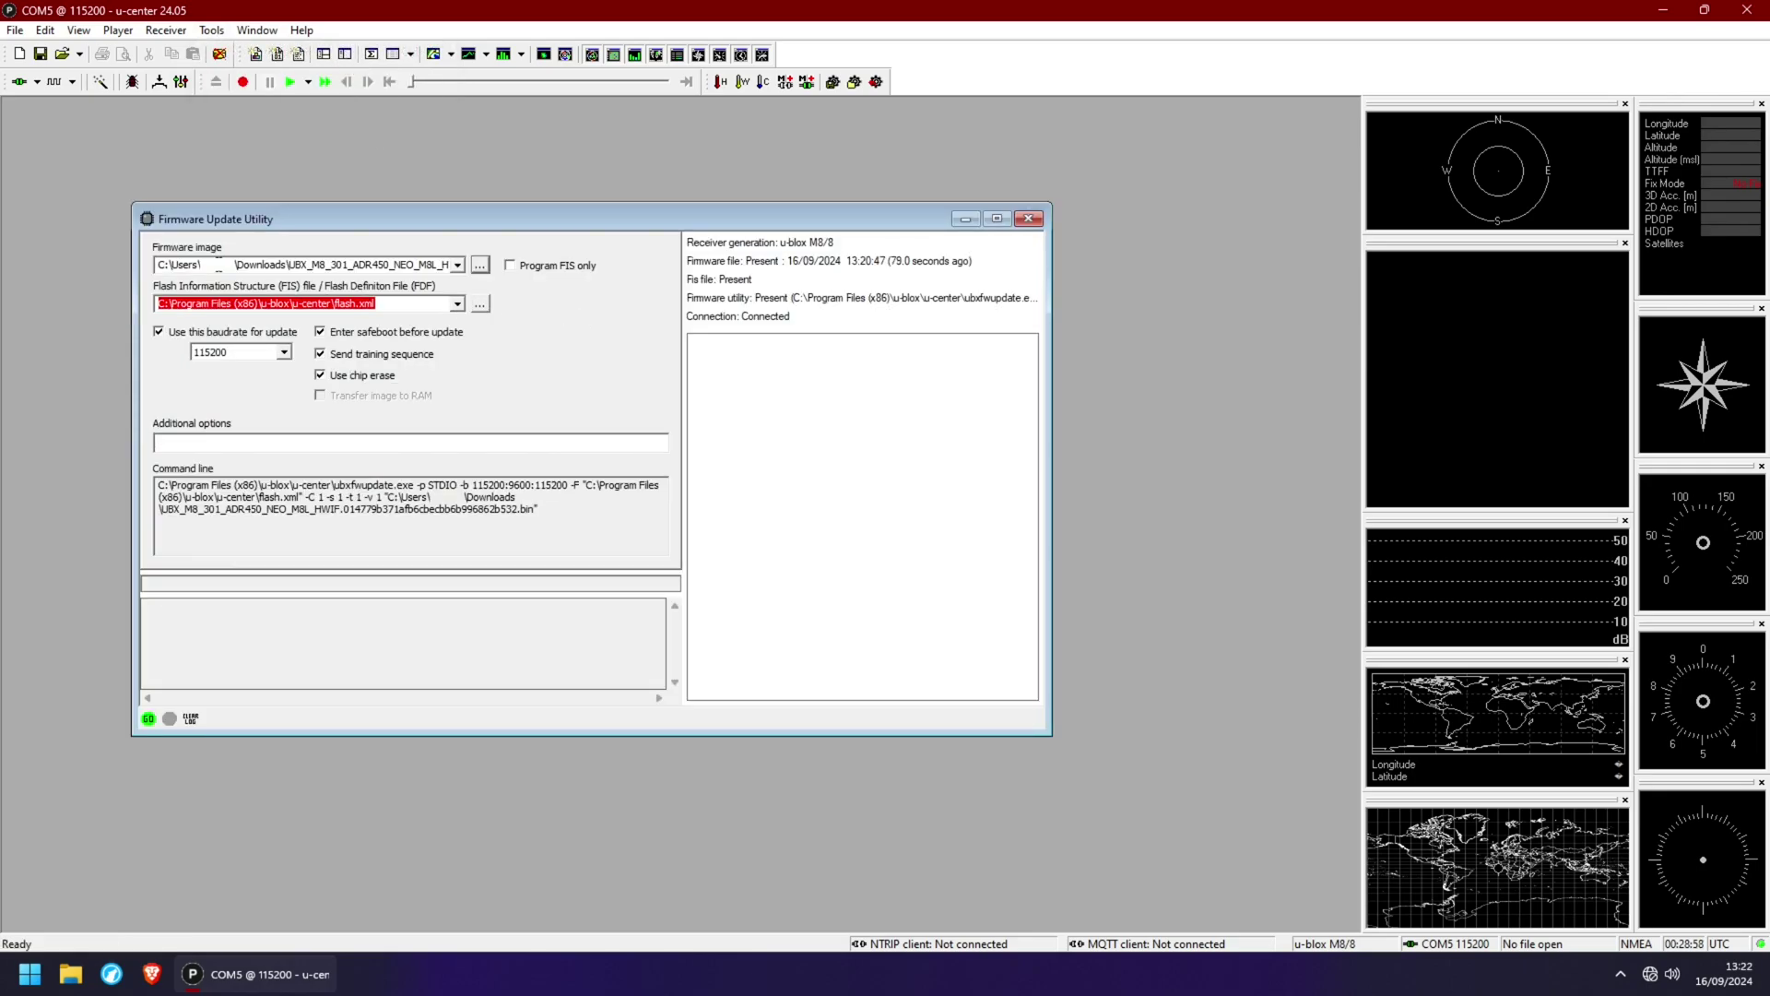
left_click(480, 265)
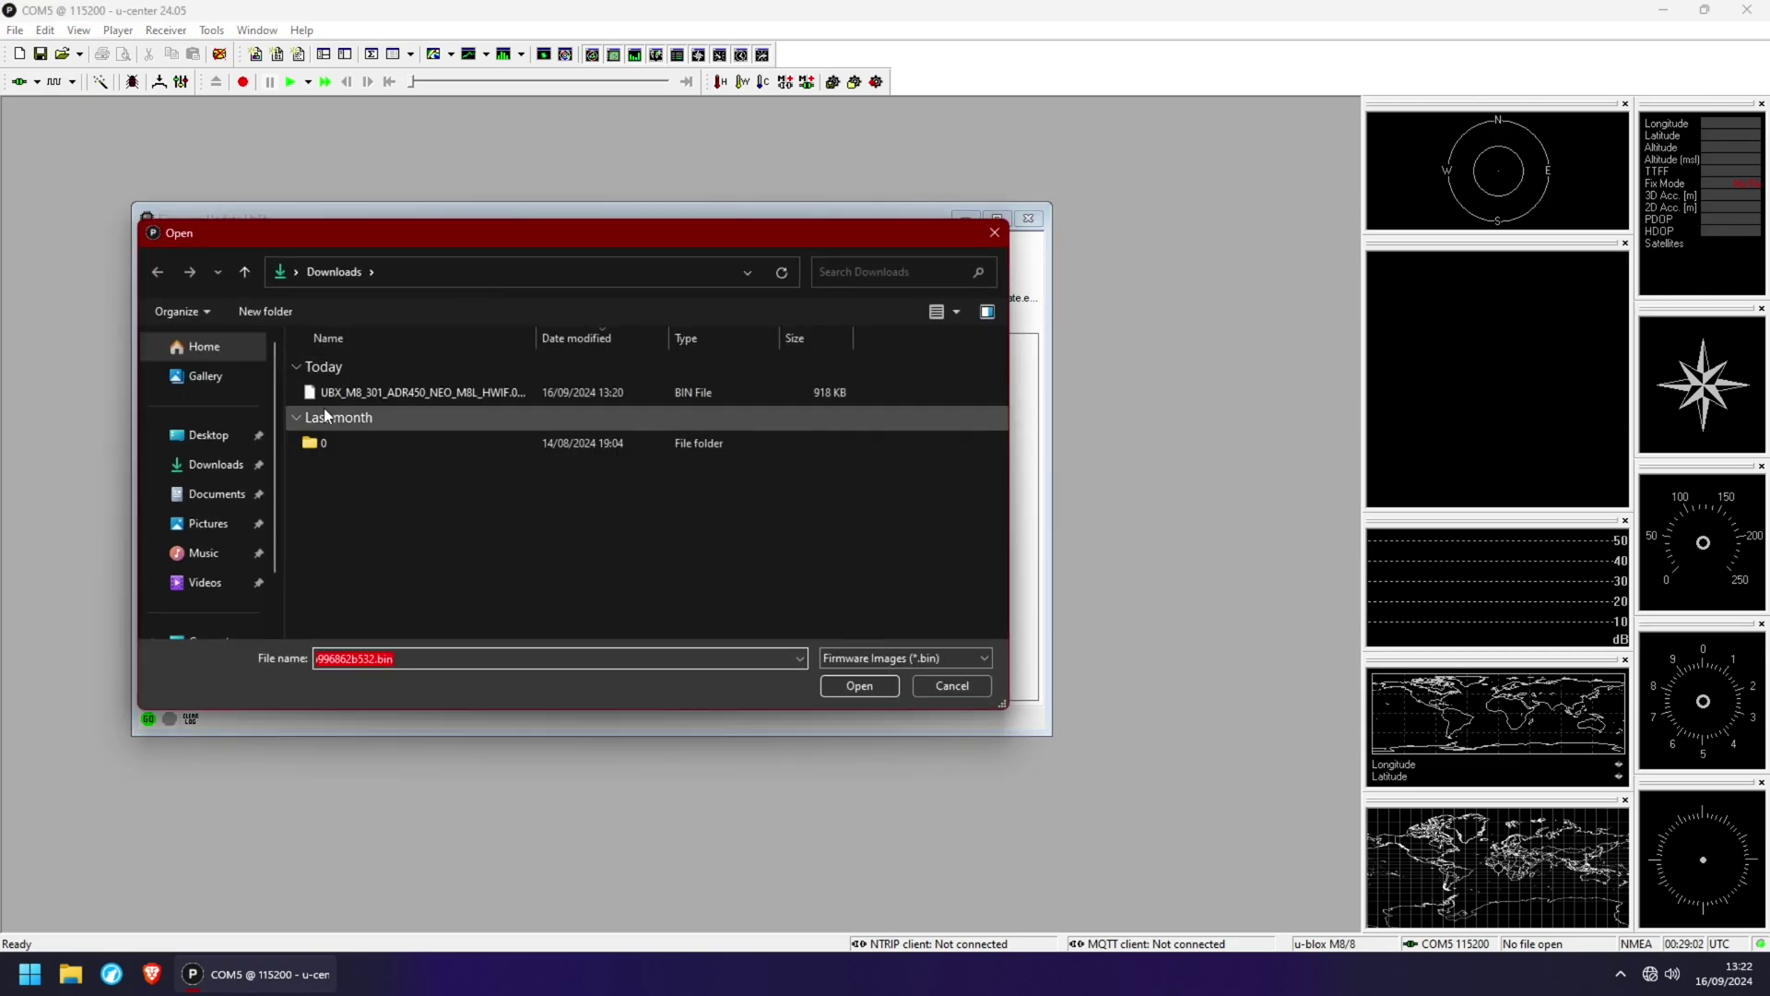
left_click(434, 396)
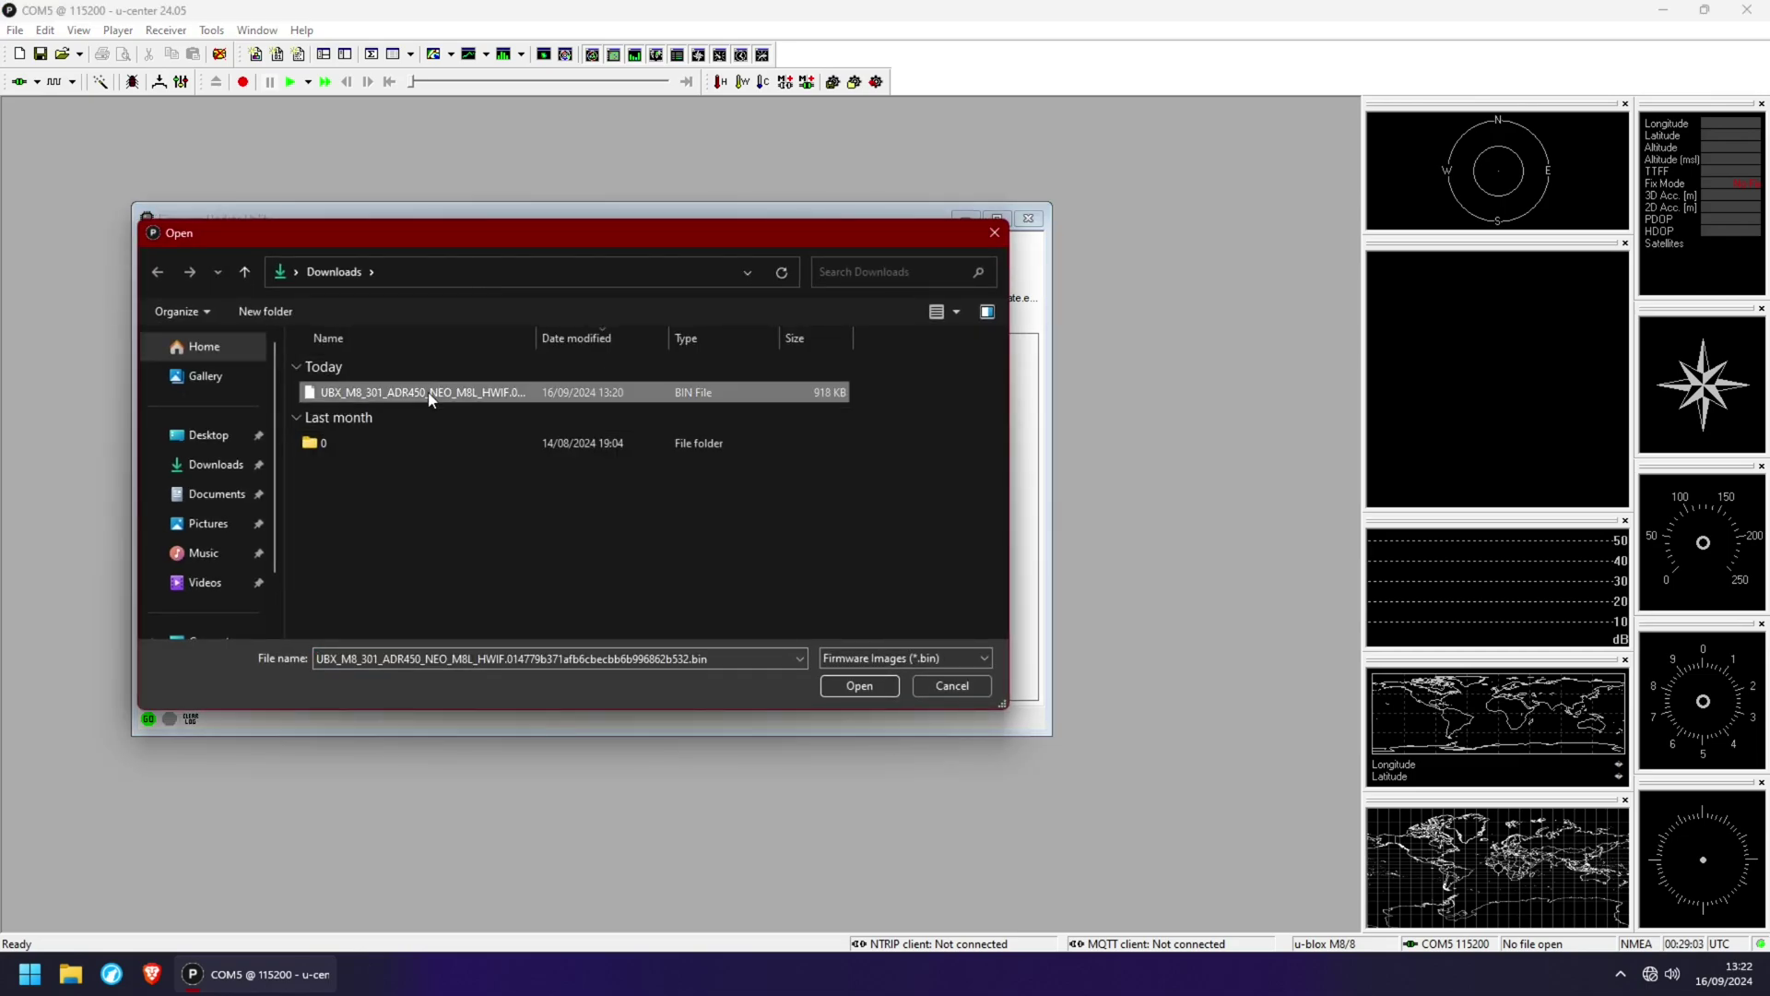
left_click(859, 686)
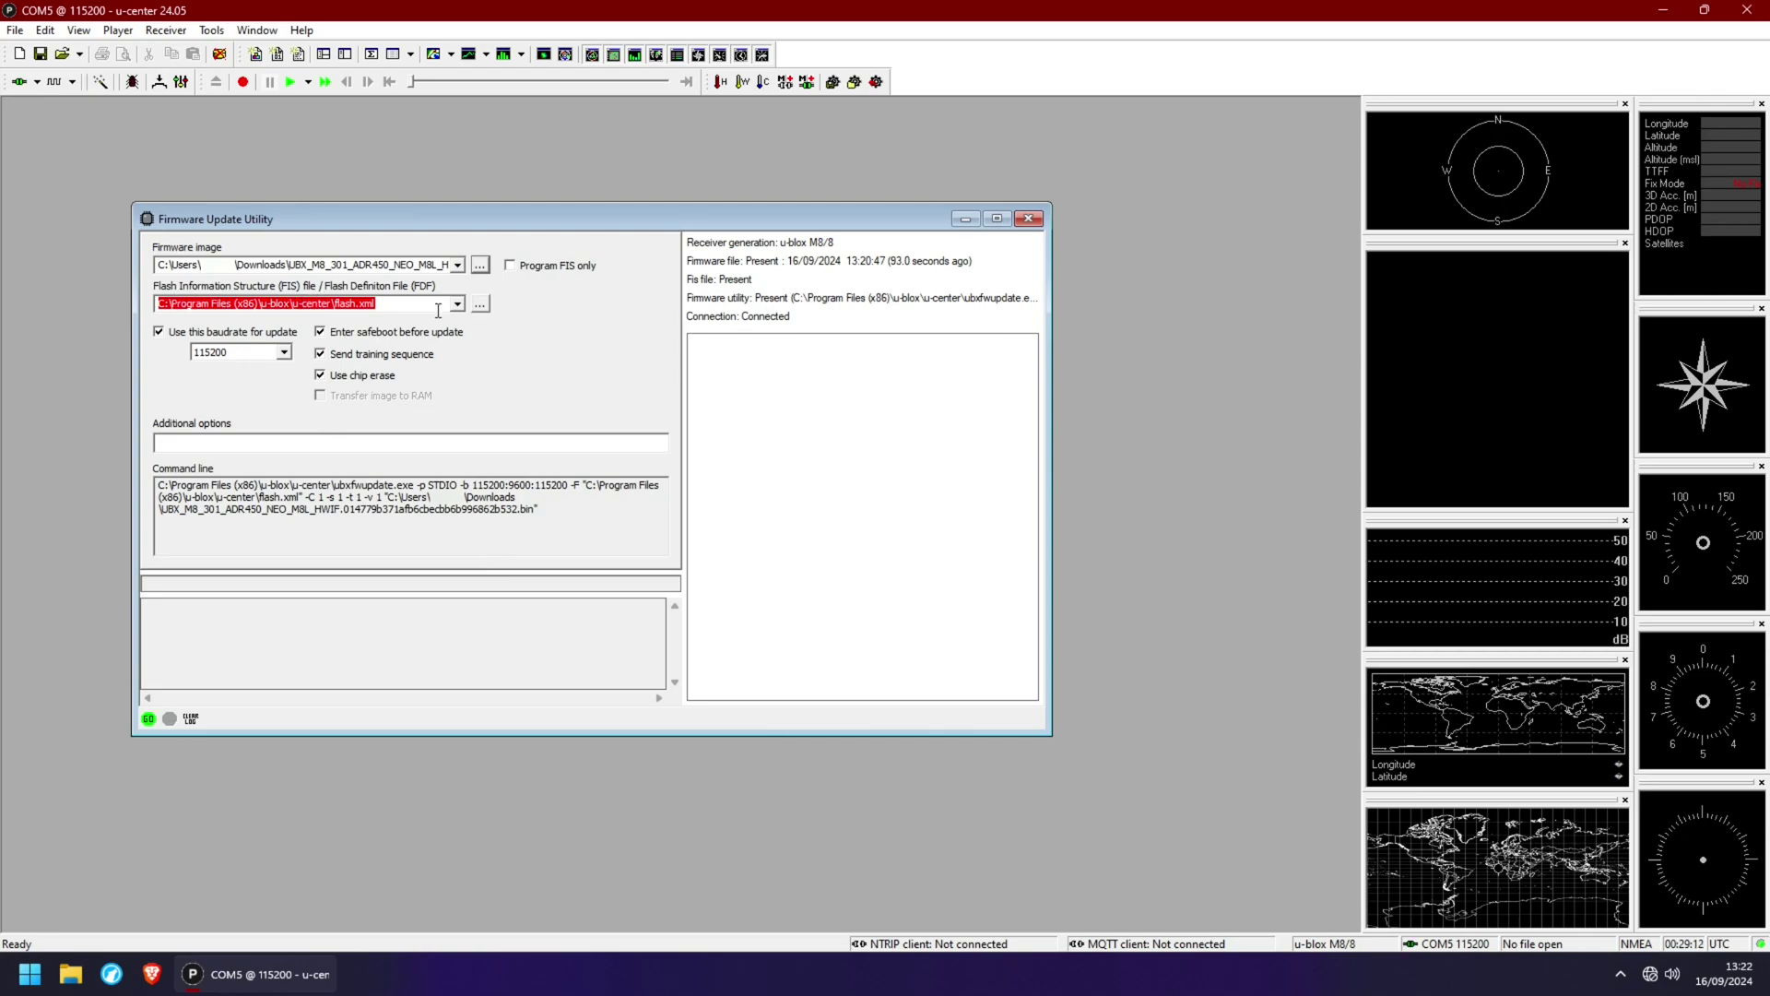
Step: Load flash.xml from the u-blox\u-center folder as the FIS file
left_click(479, 304)
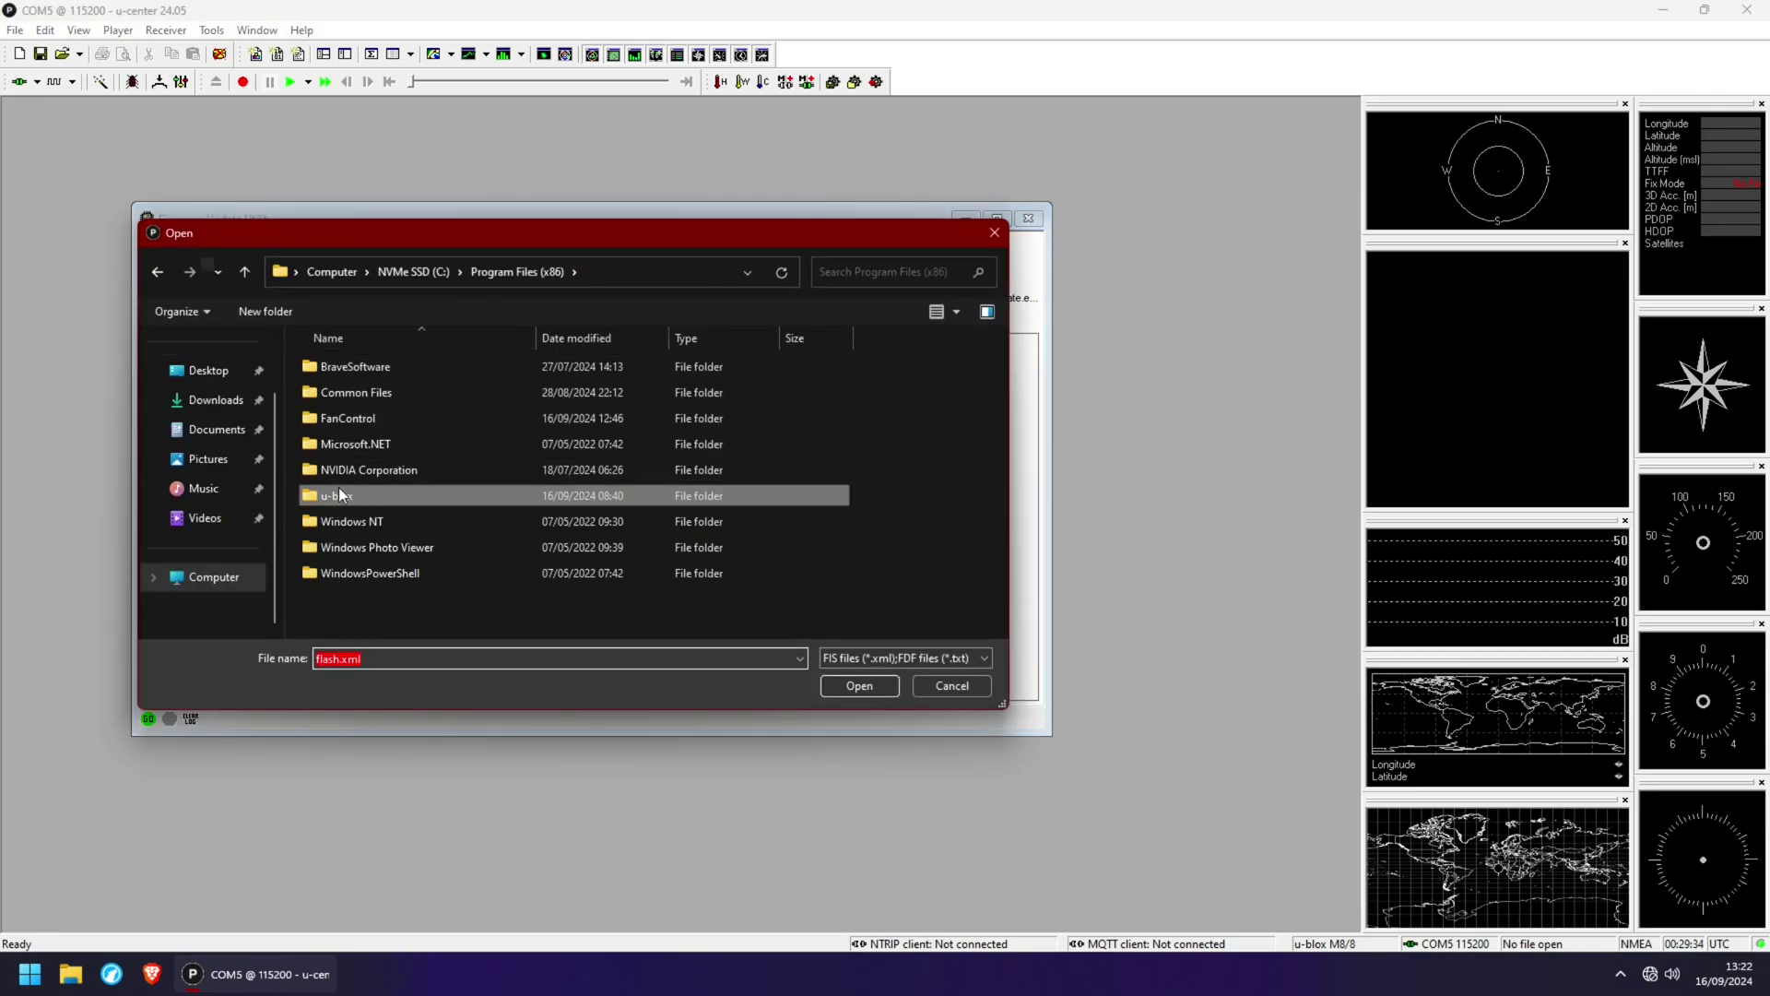
double_click(364, 492)
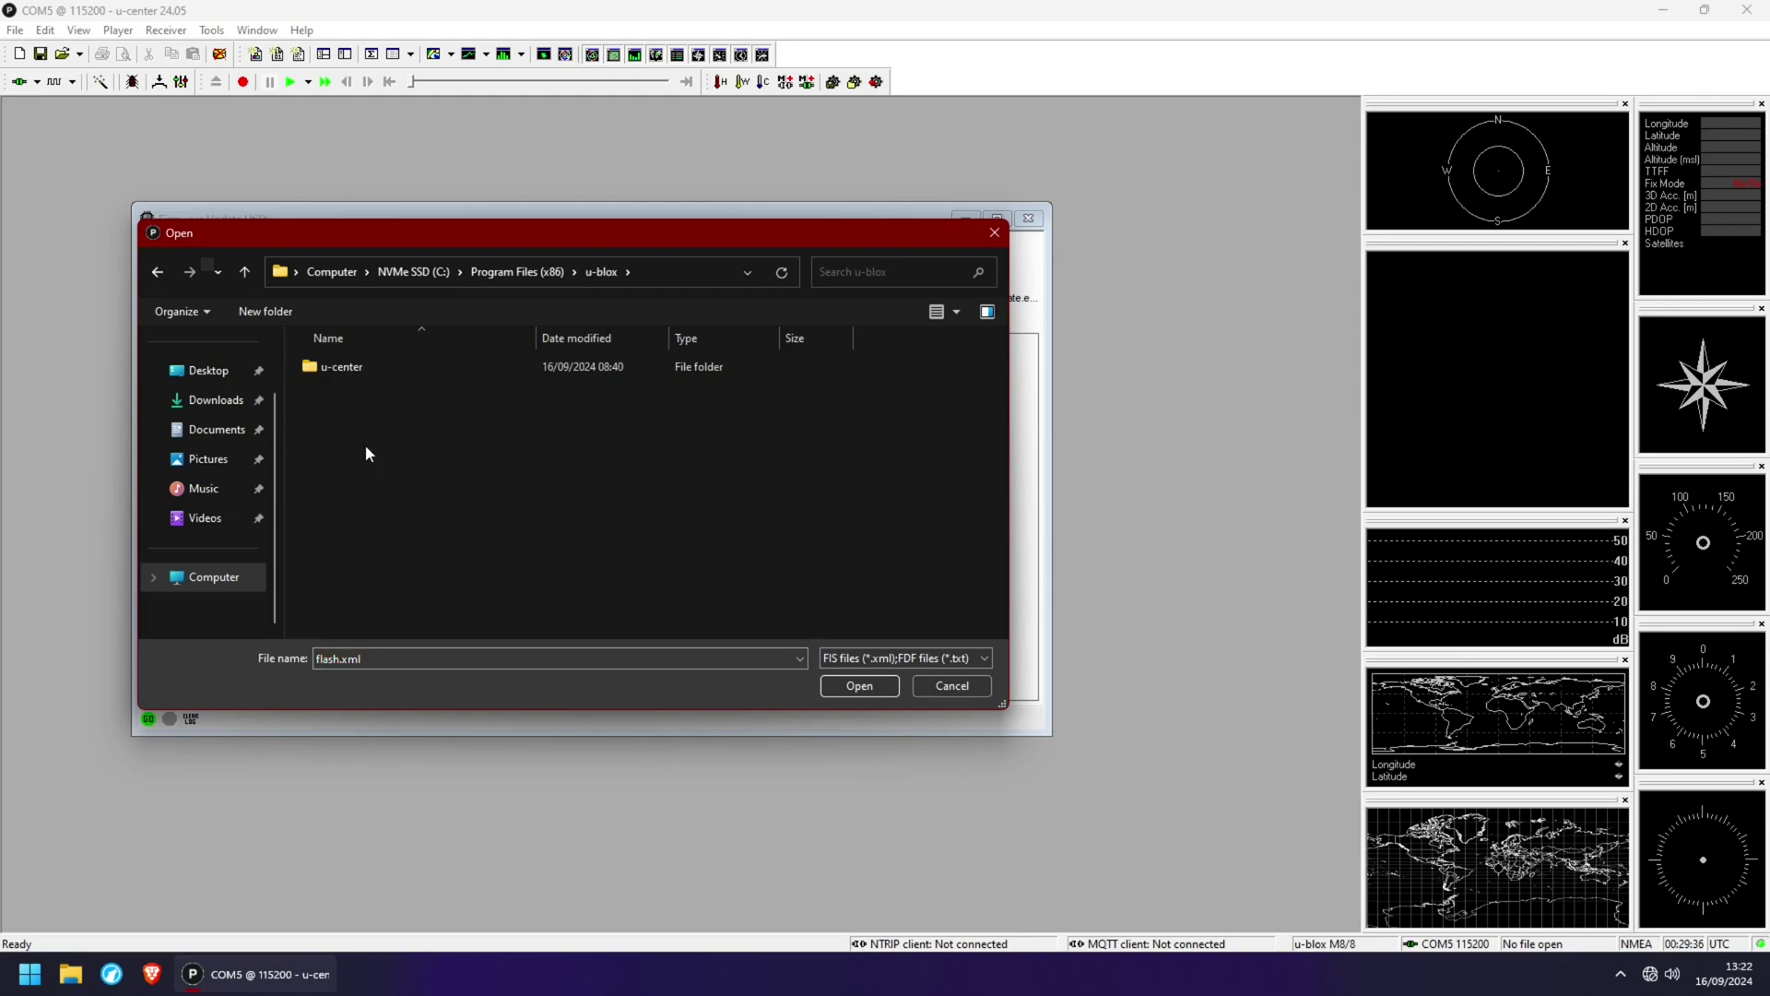
double_click(333, 370)
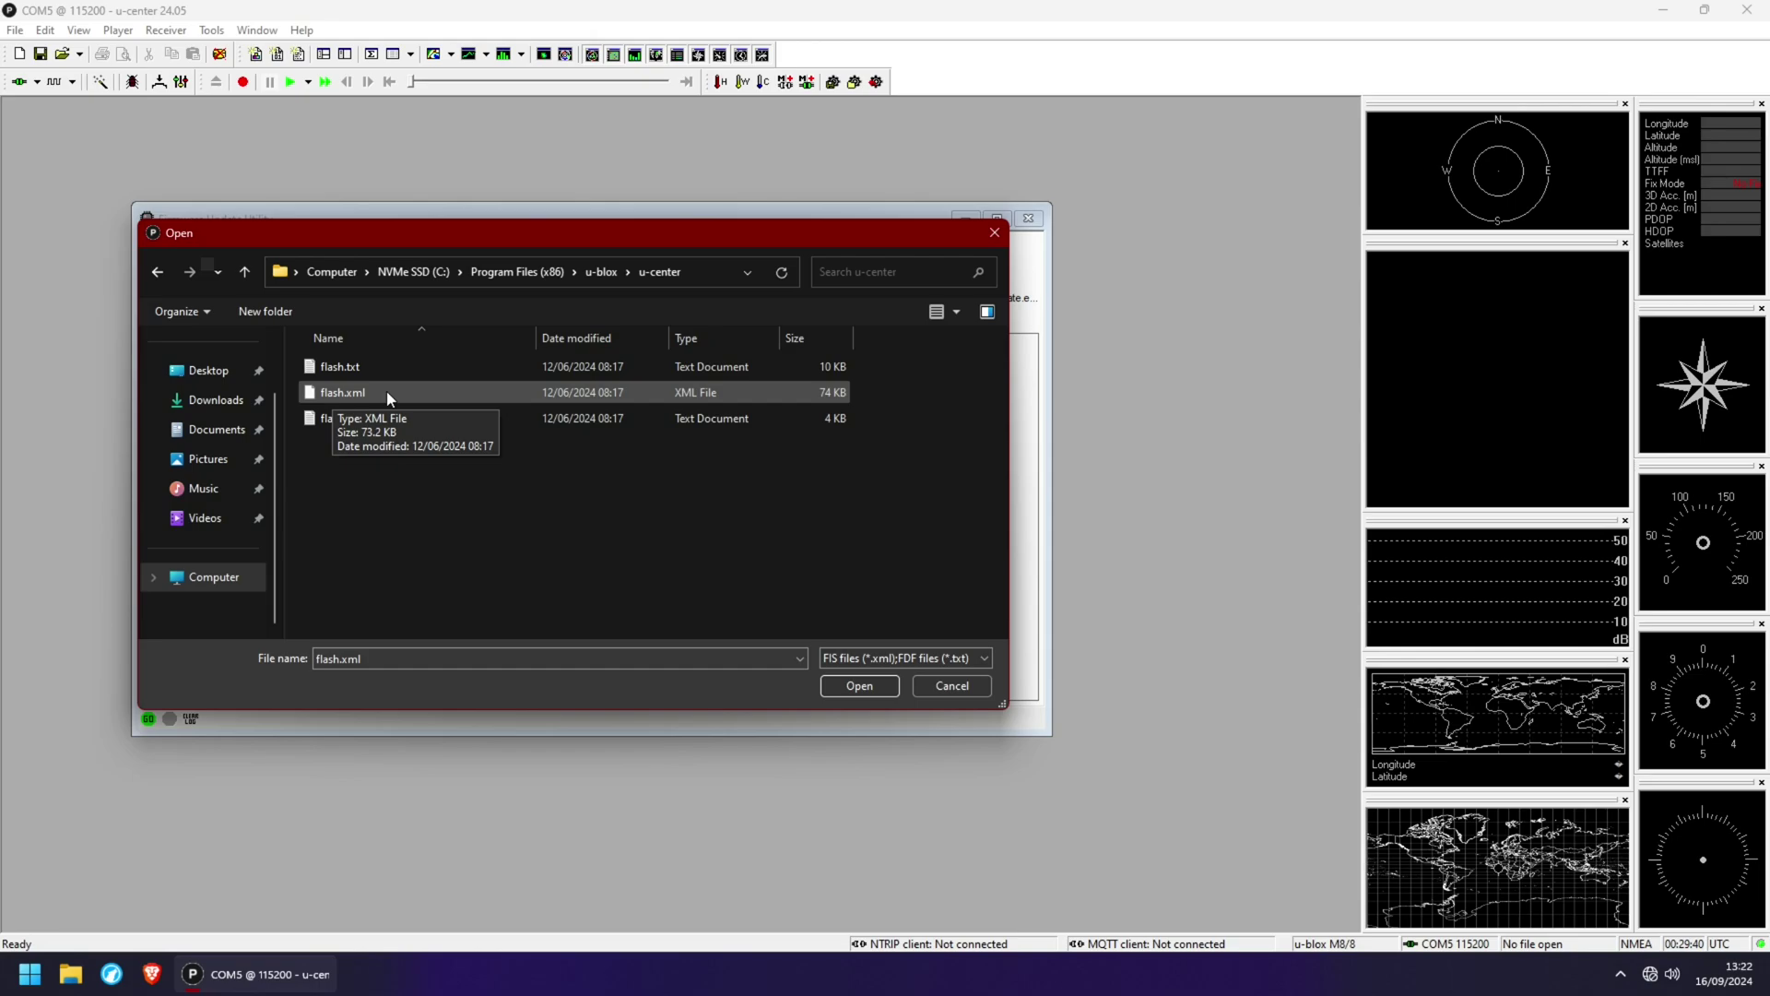
left_click(386, 392)
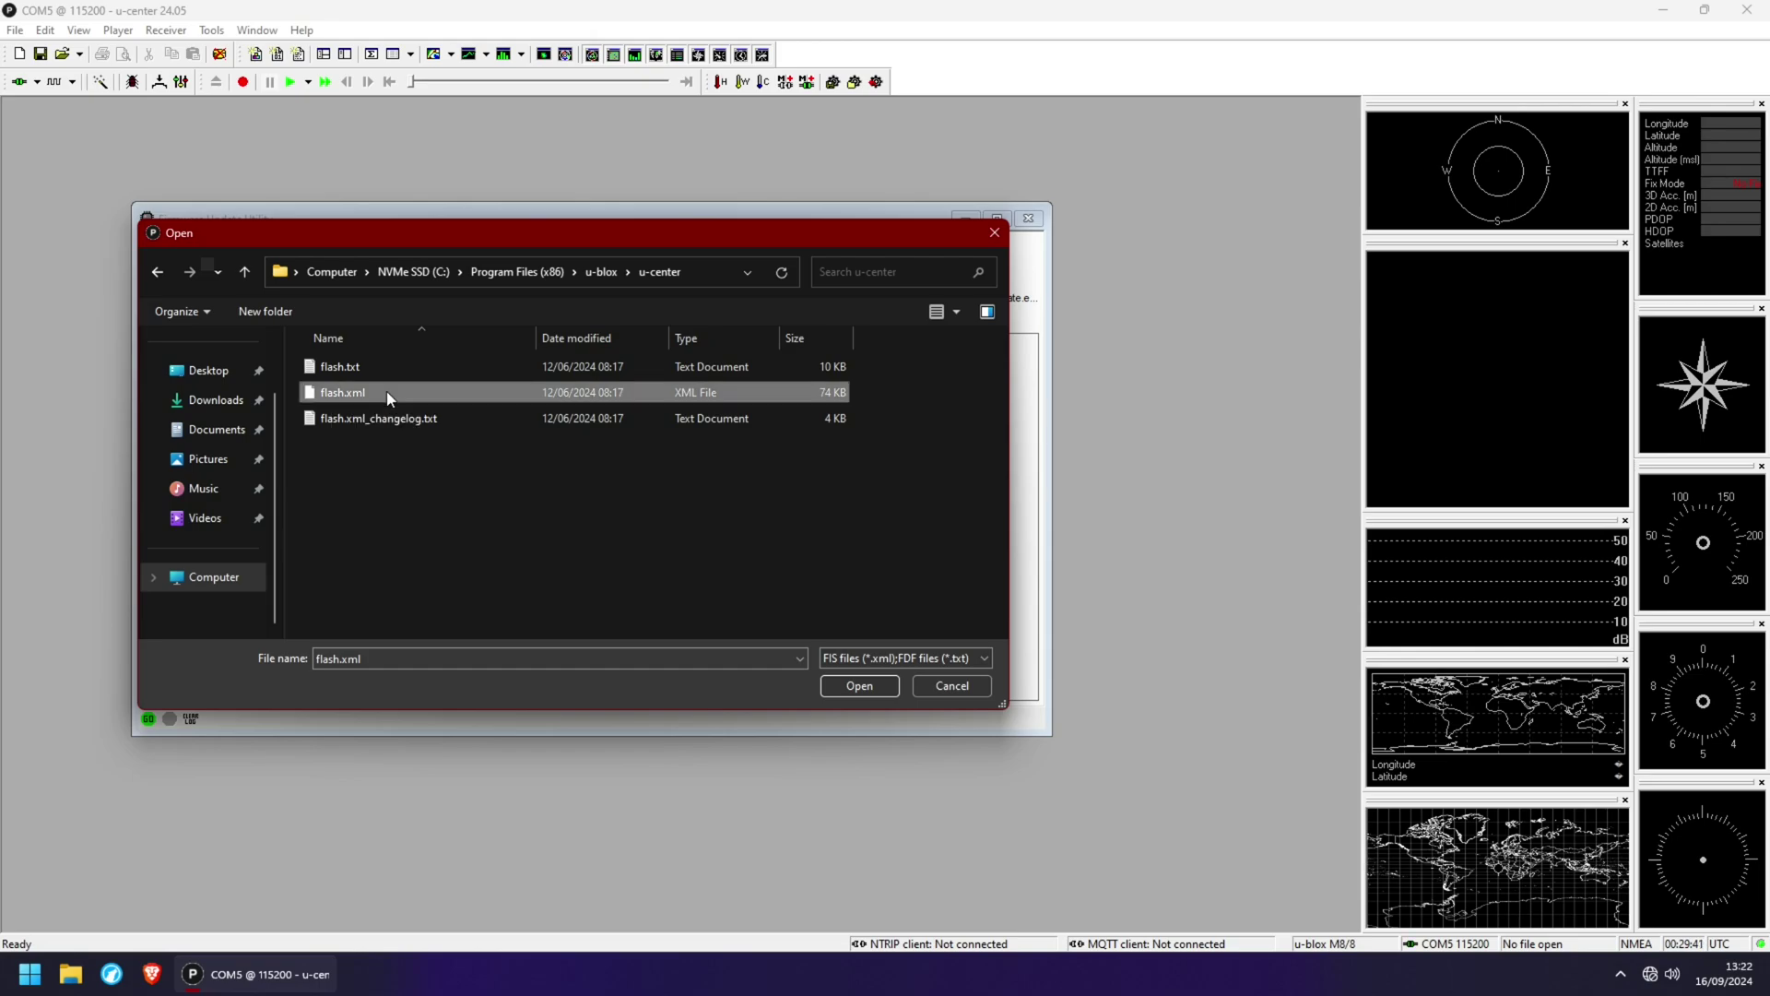
left_click(867, 684)
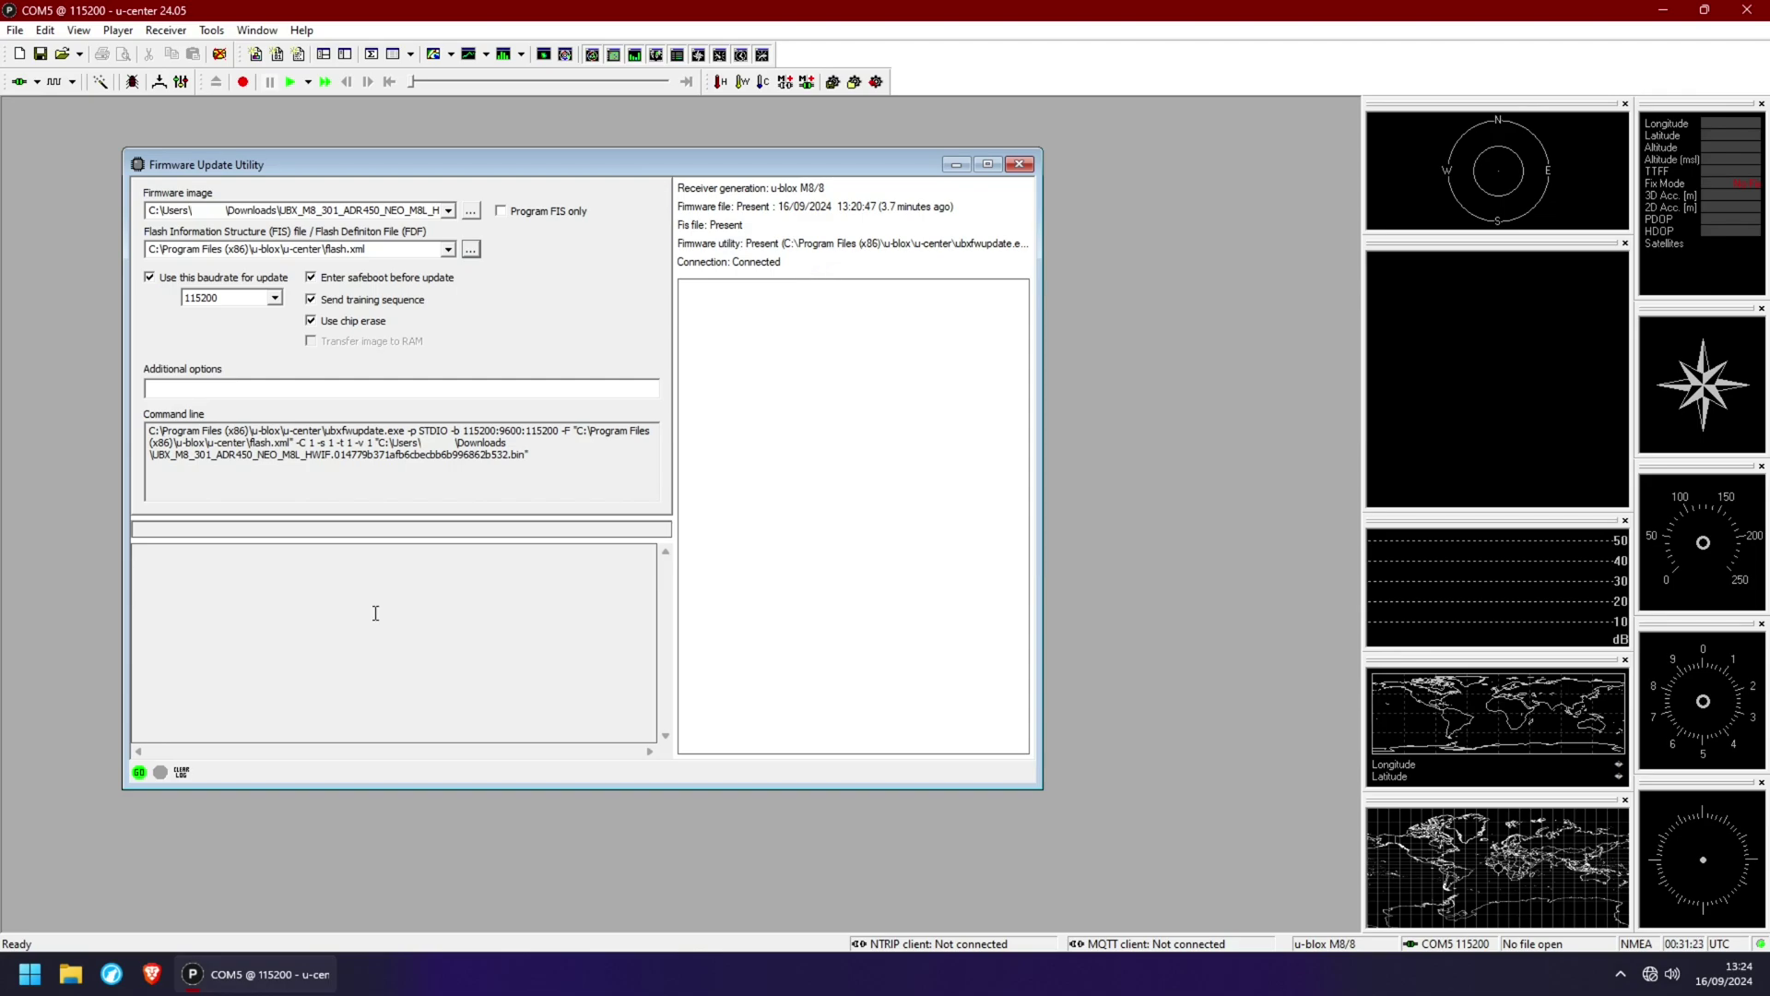
Step: Start flashing with GO and let the update log run through setting 115200 baud
left_click(142, 776)
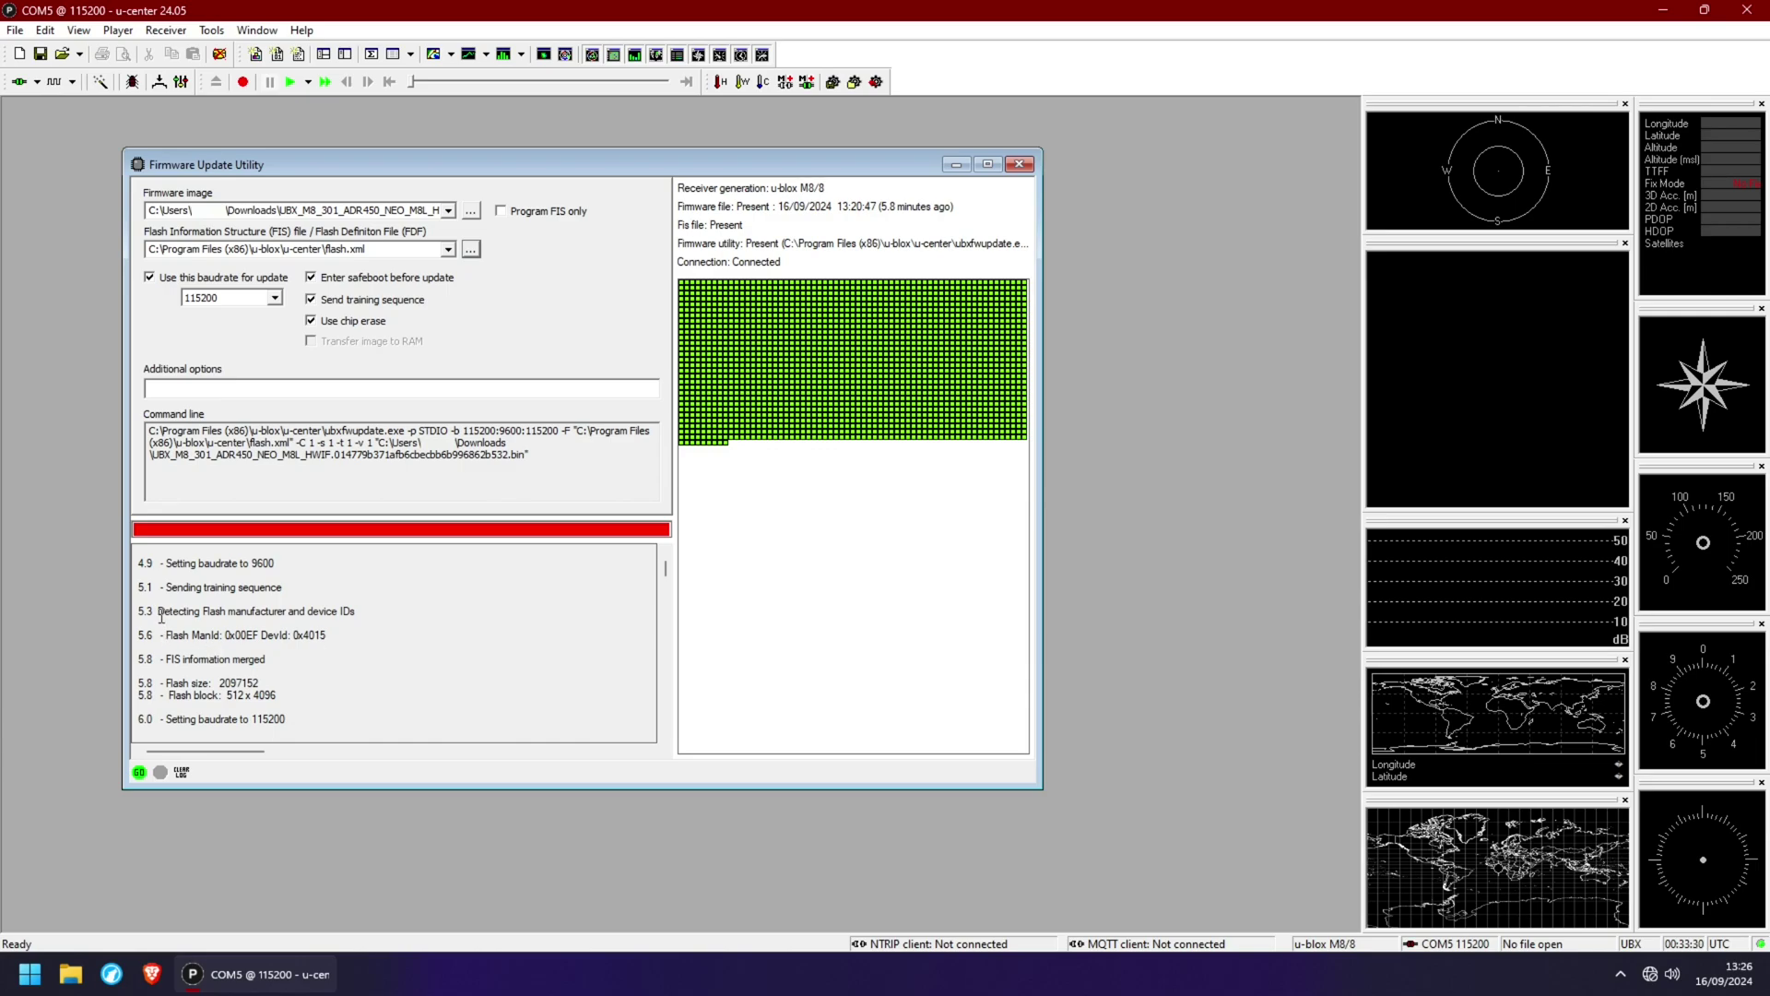
left_click_drag(156, 611, 375, 617)
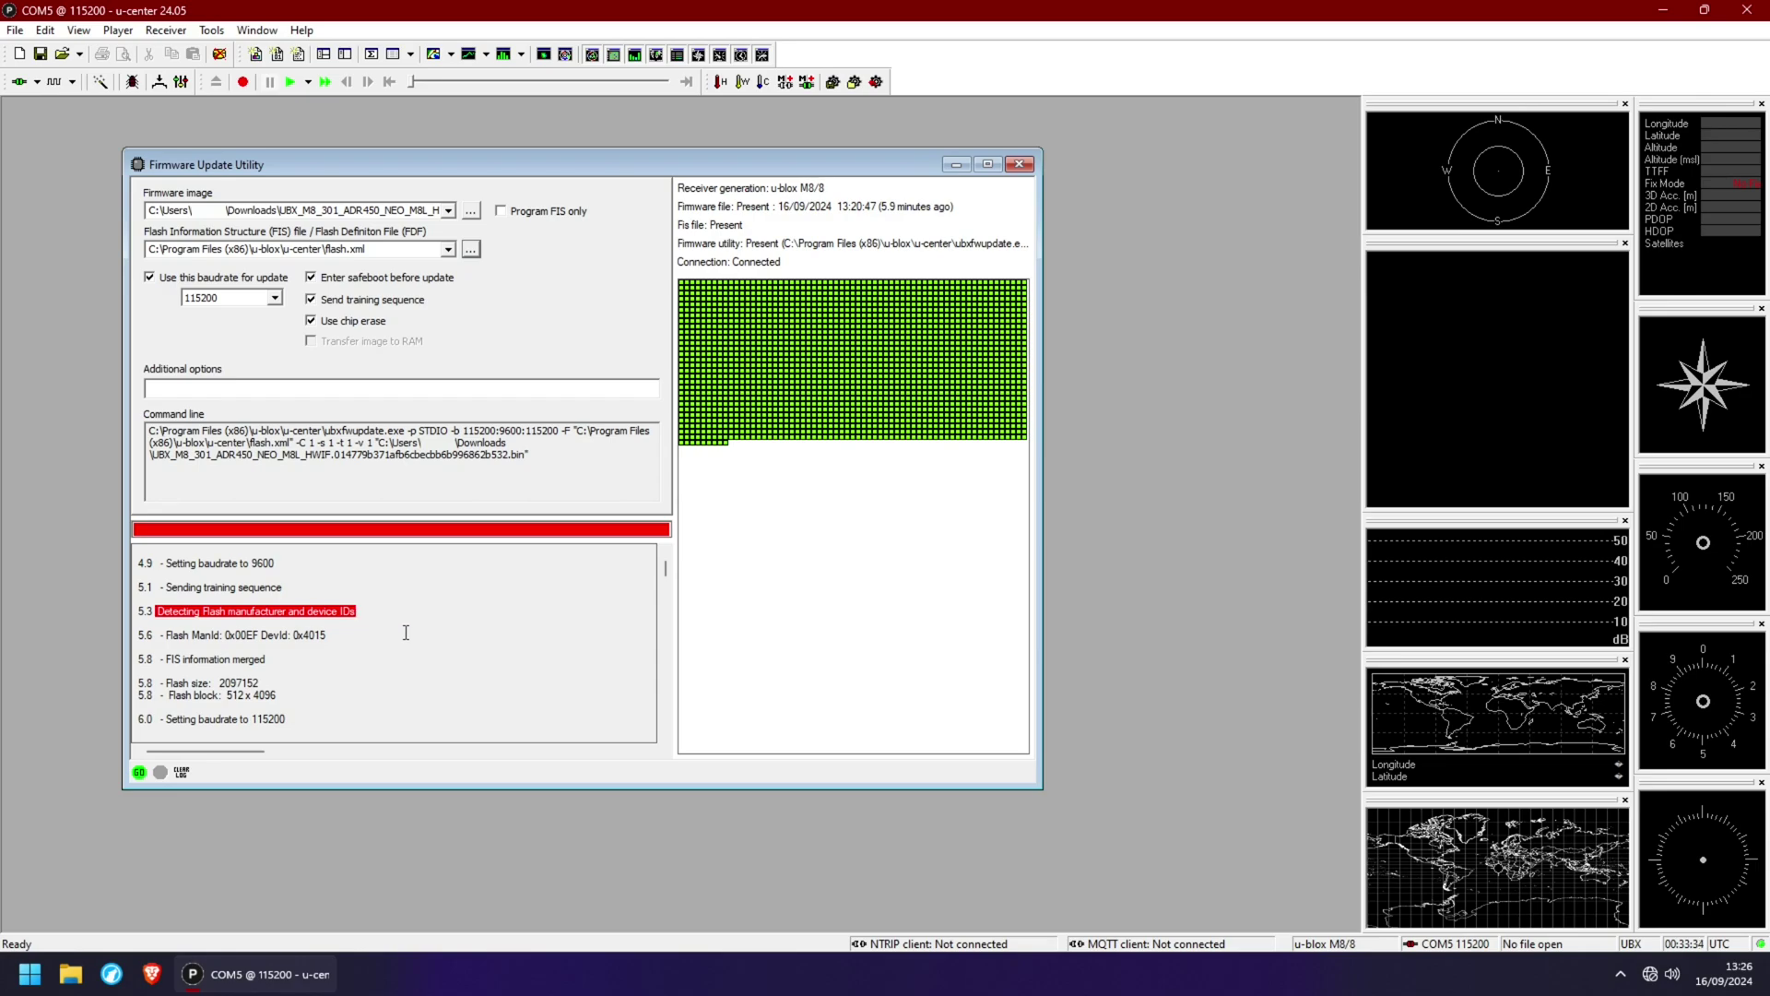
left_click(405, 632)
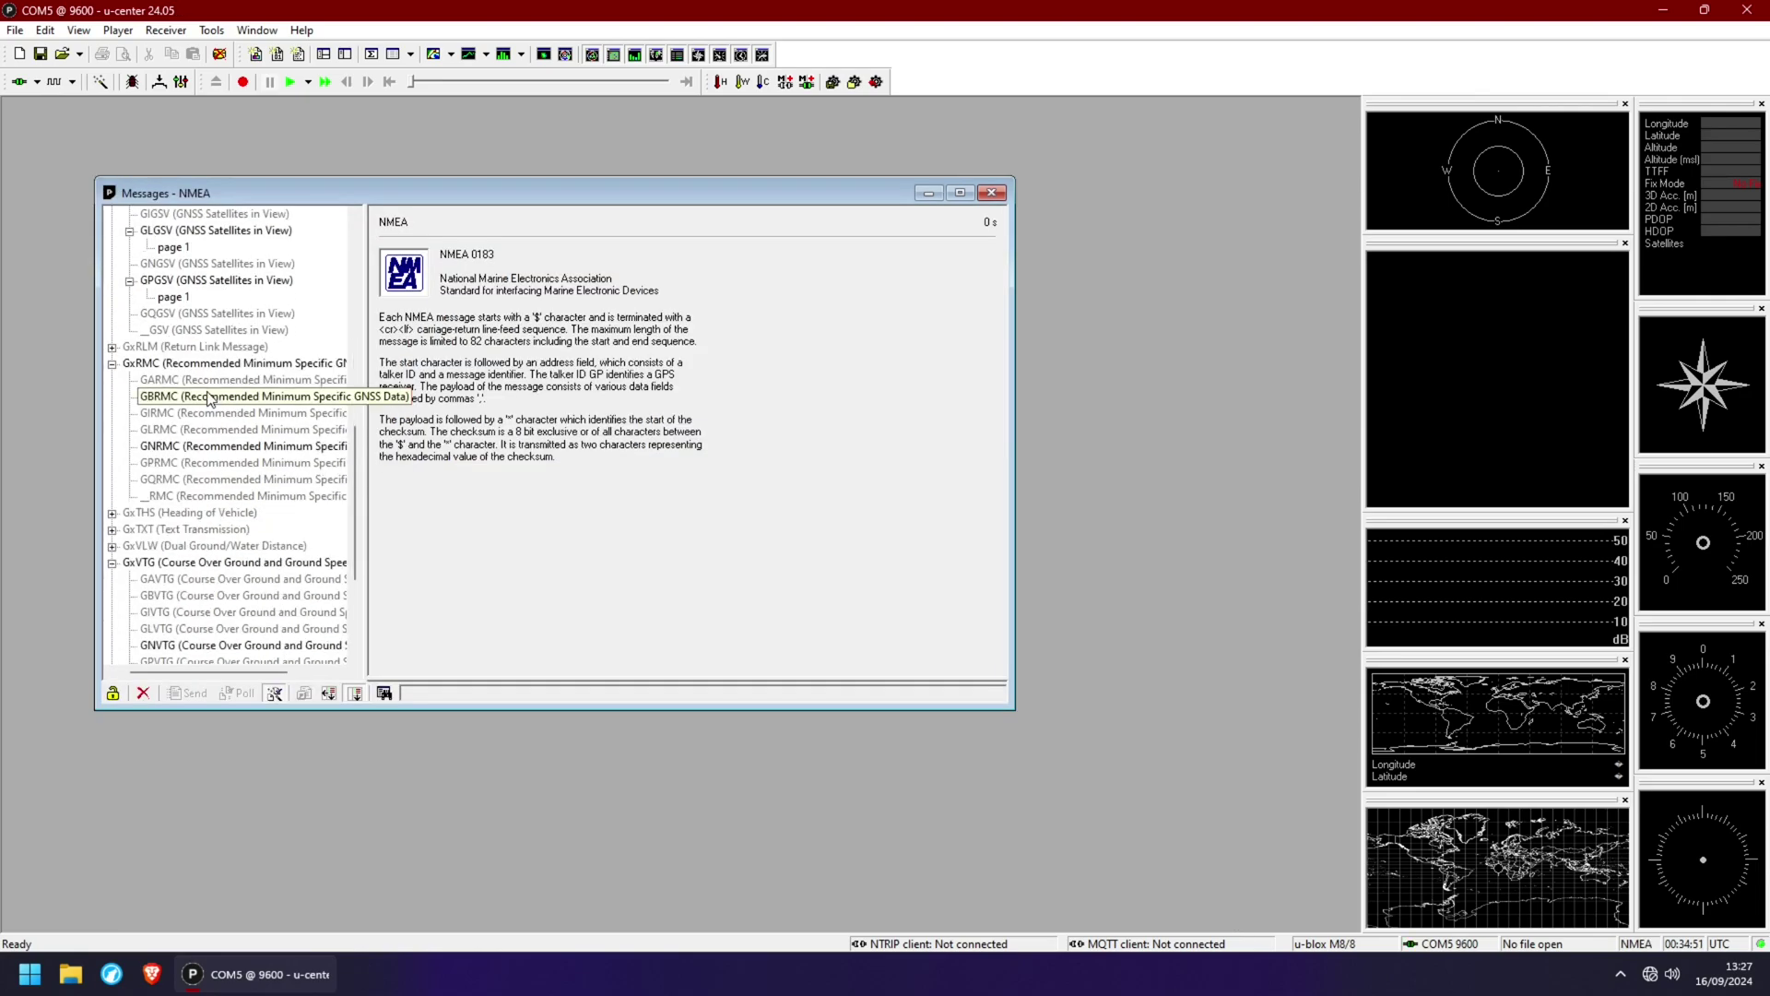
scroll(179, 415, "down", 3)
scroll(125, 581, "down", 3)
Step: Open UBX-MON-VER to confirm the ADR 4.50 firmware
left_click(119, 612)
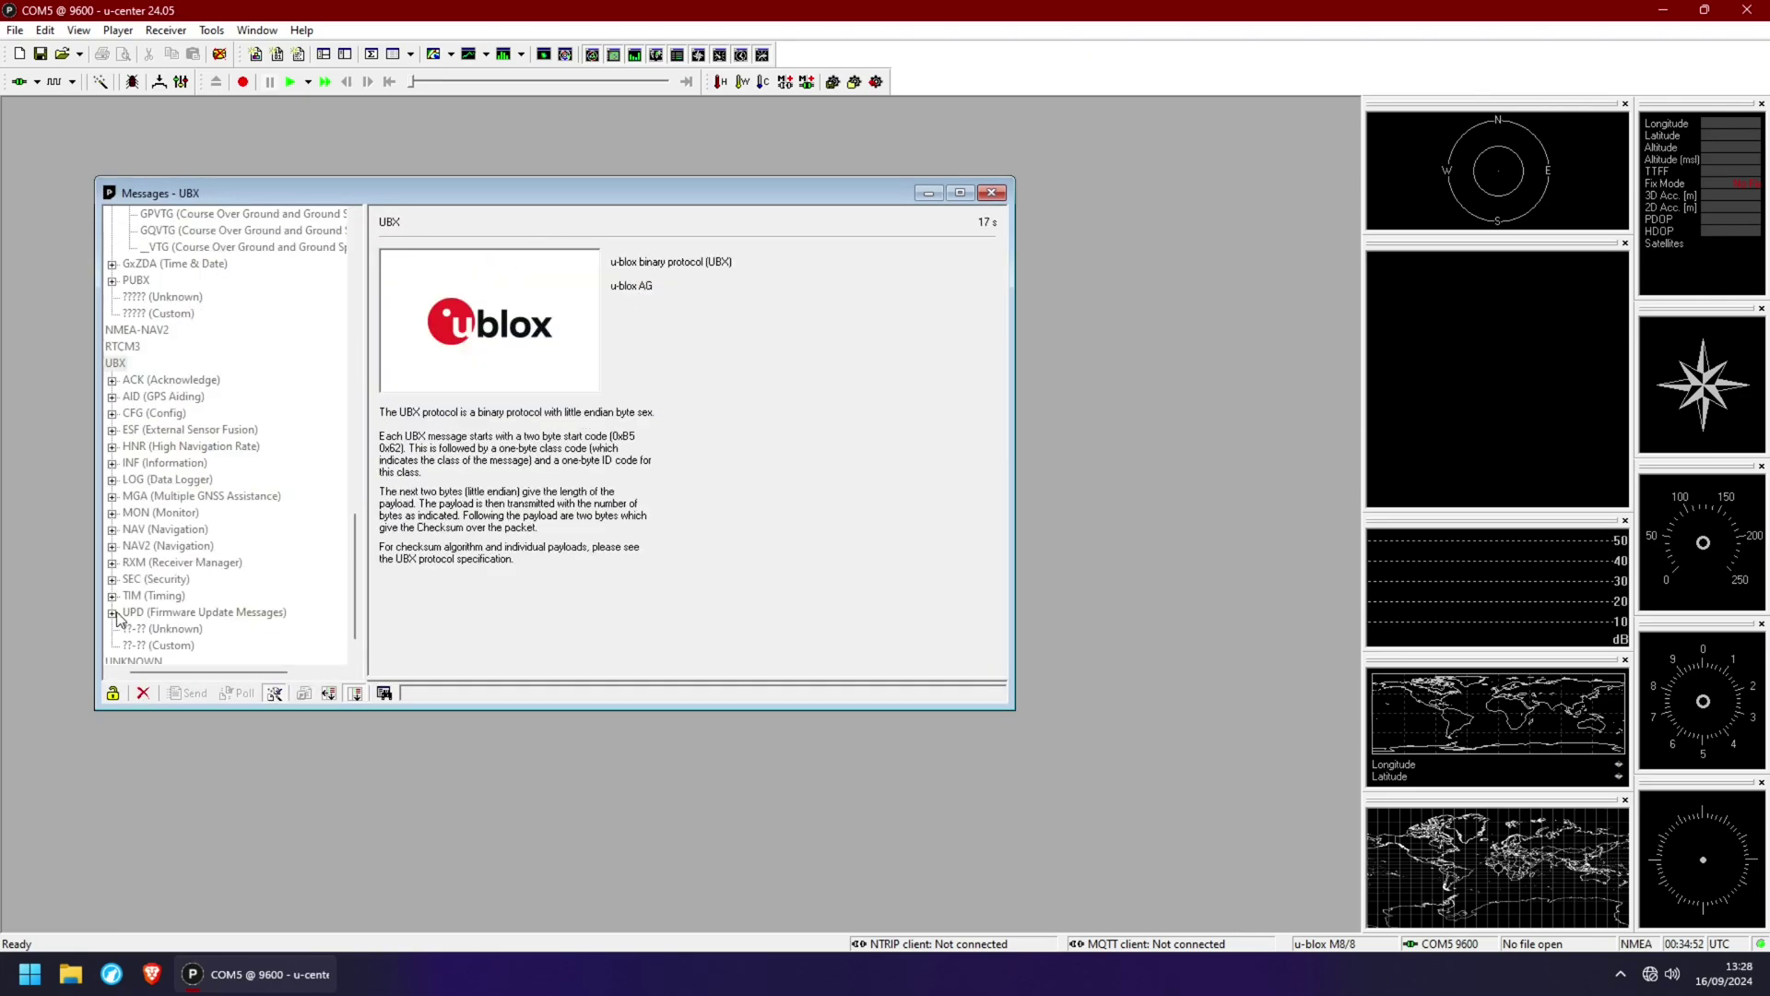
double_click(149, 514)
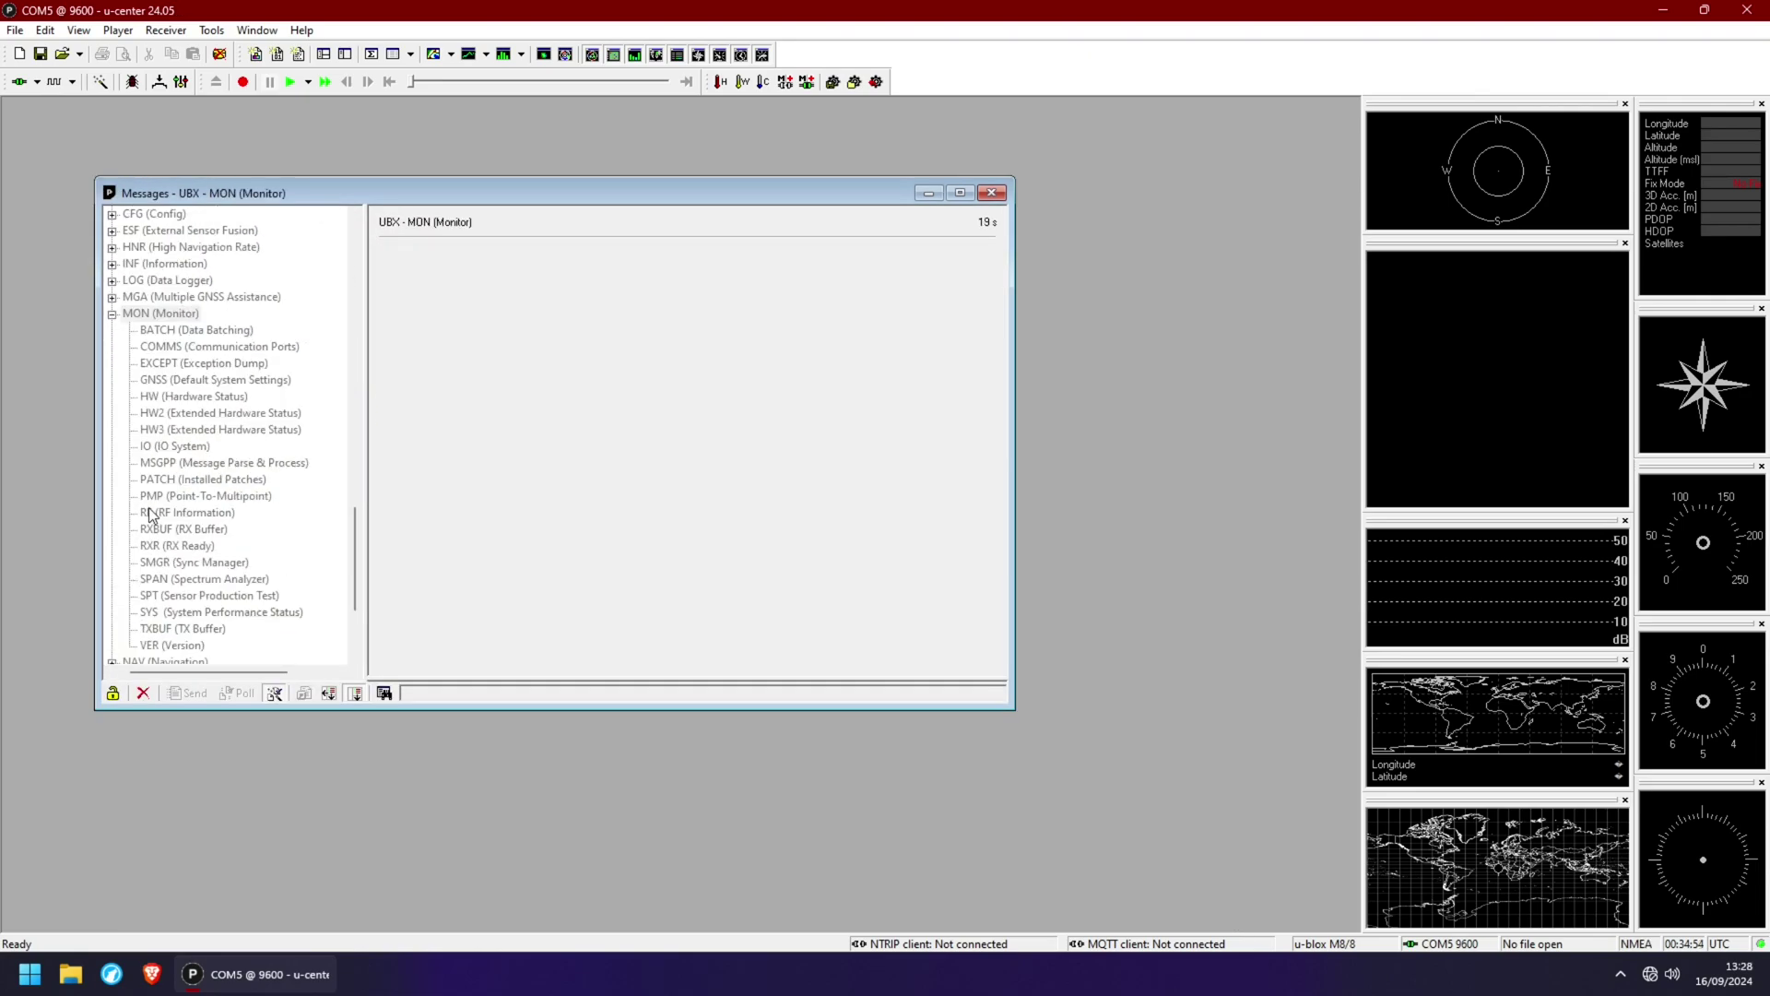
scroll(149, 515, "down", 3)
left_click(172, 482)
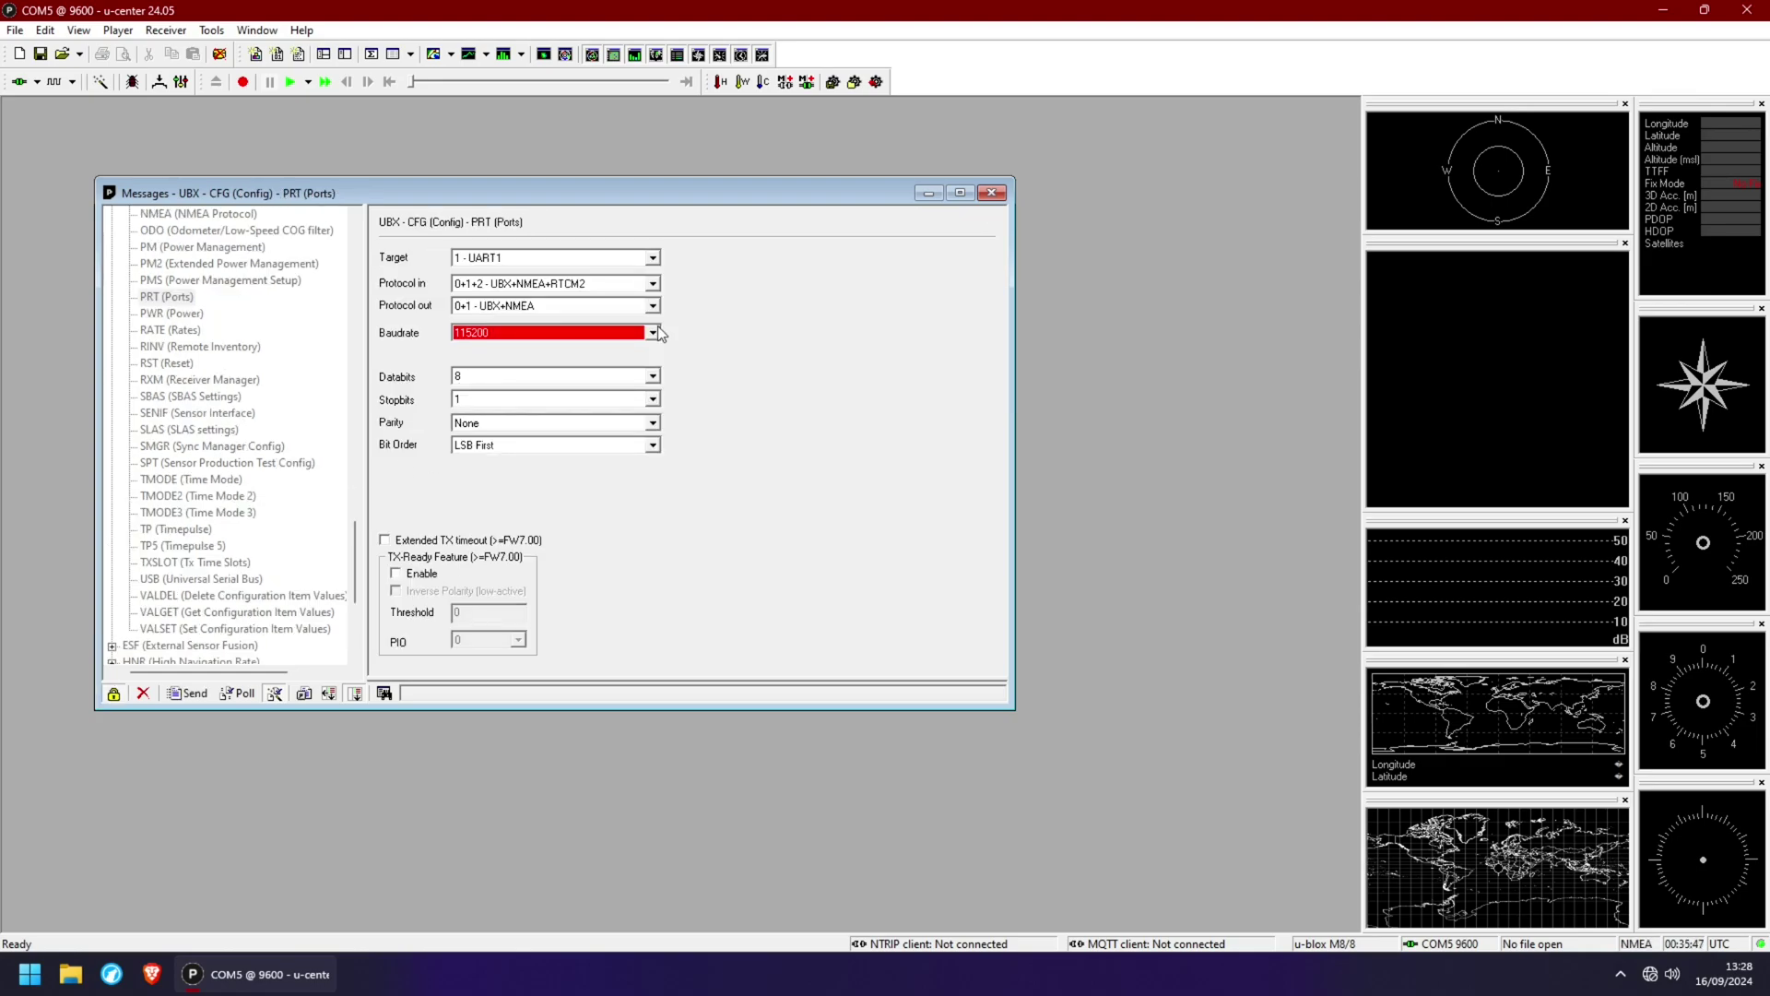
Step: Set the UART1 baud rate to 115200 and send it to the receiver
left_click(511, 333)
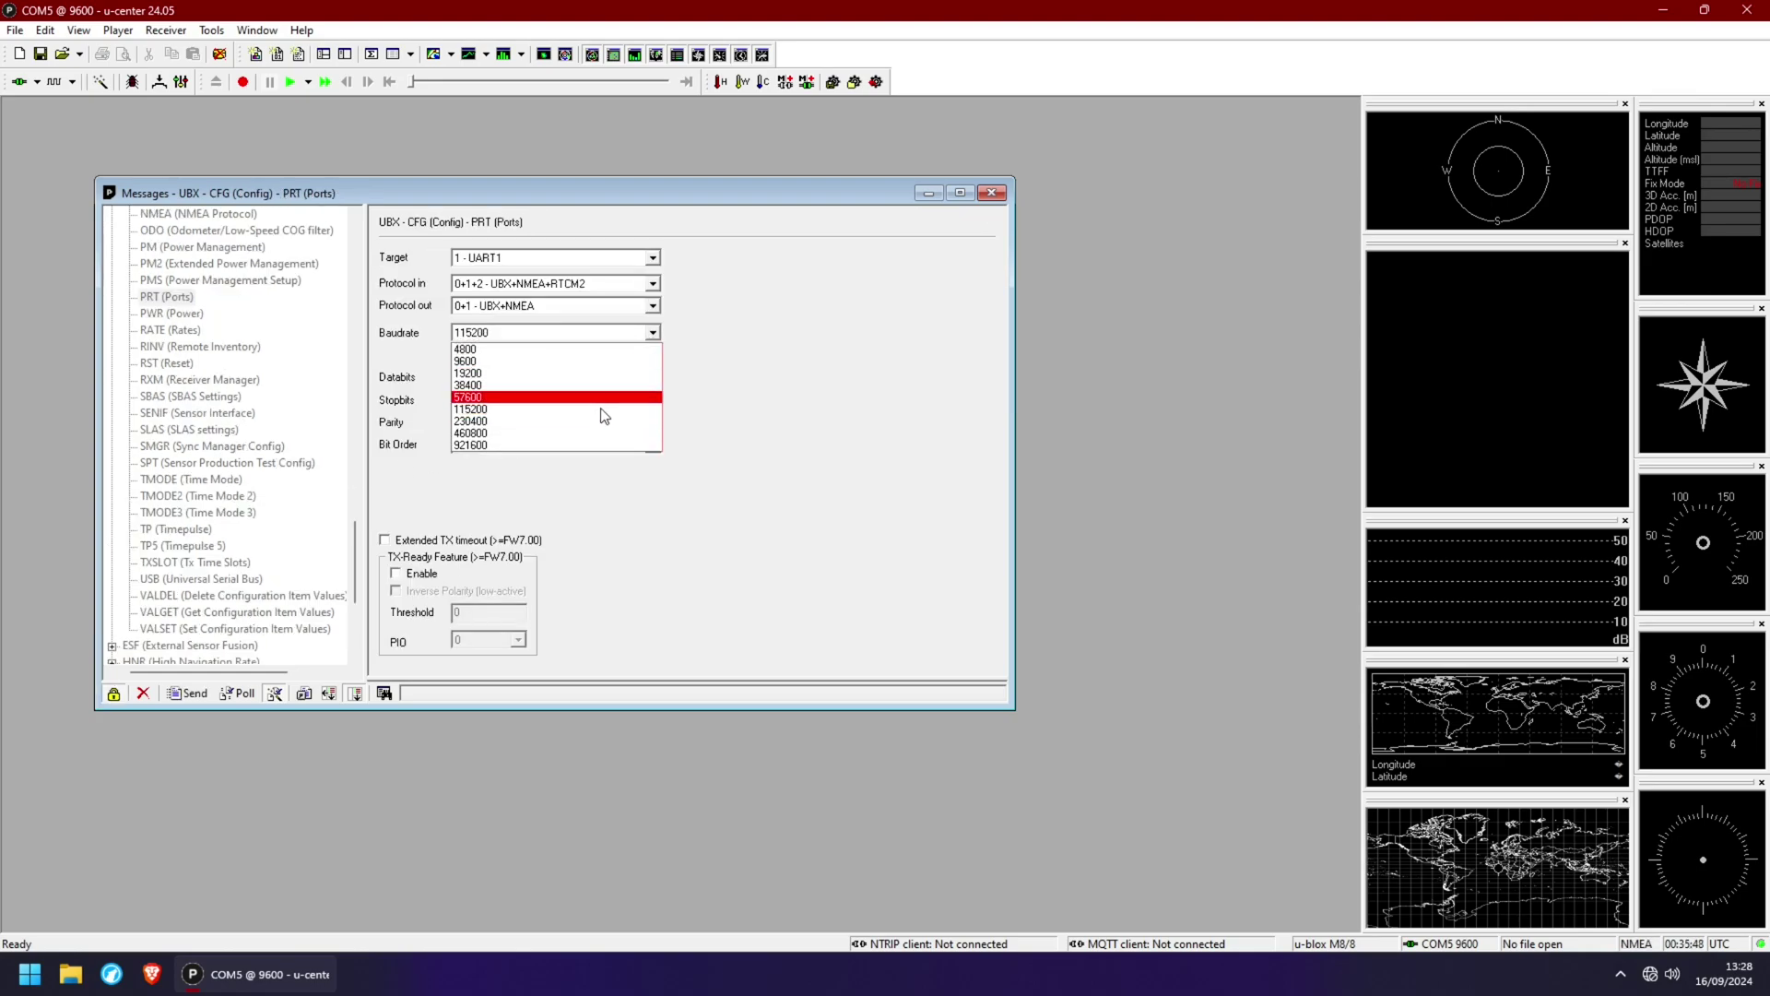
left_click(513, 410)
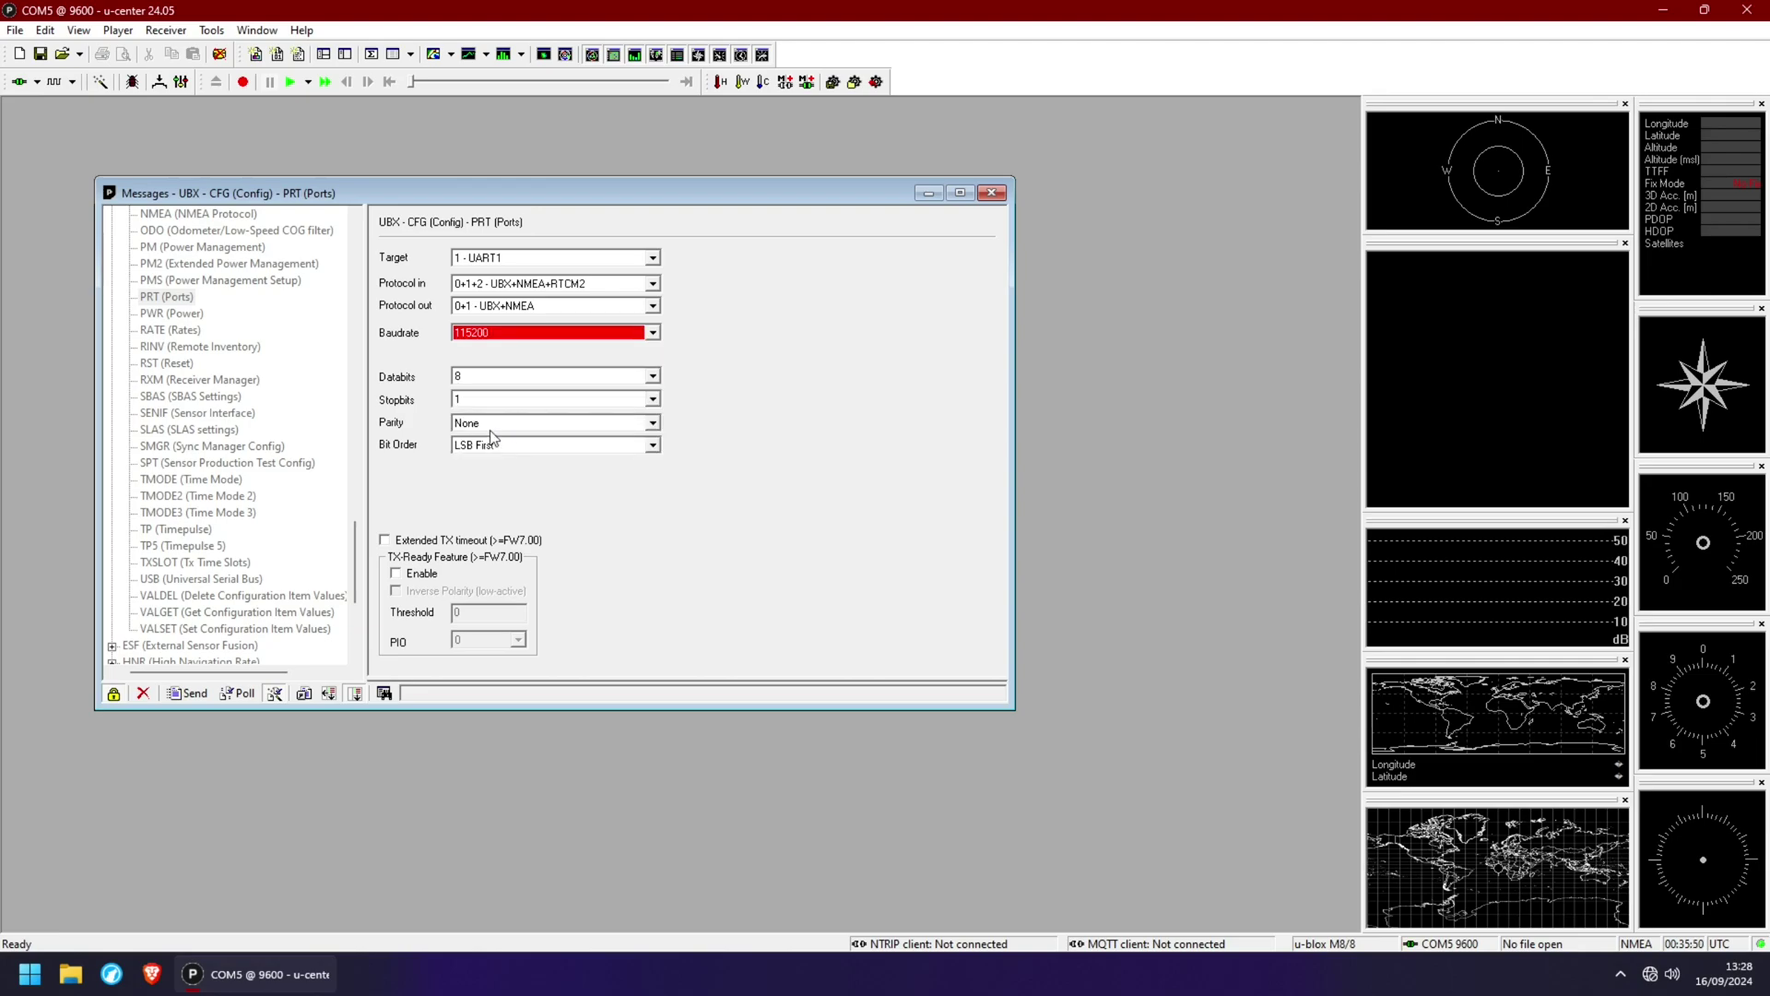
left_click(194, 693)
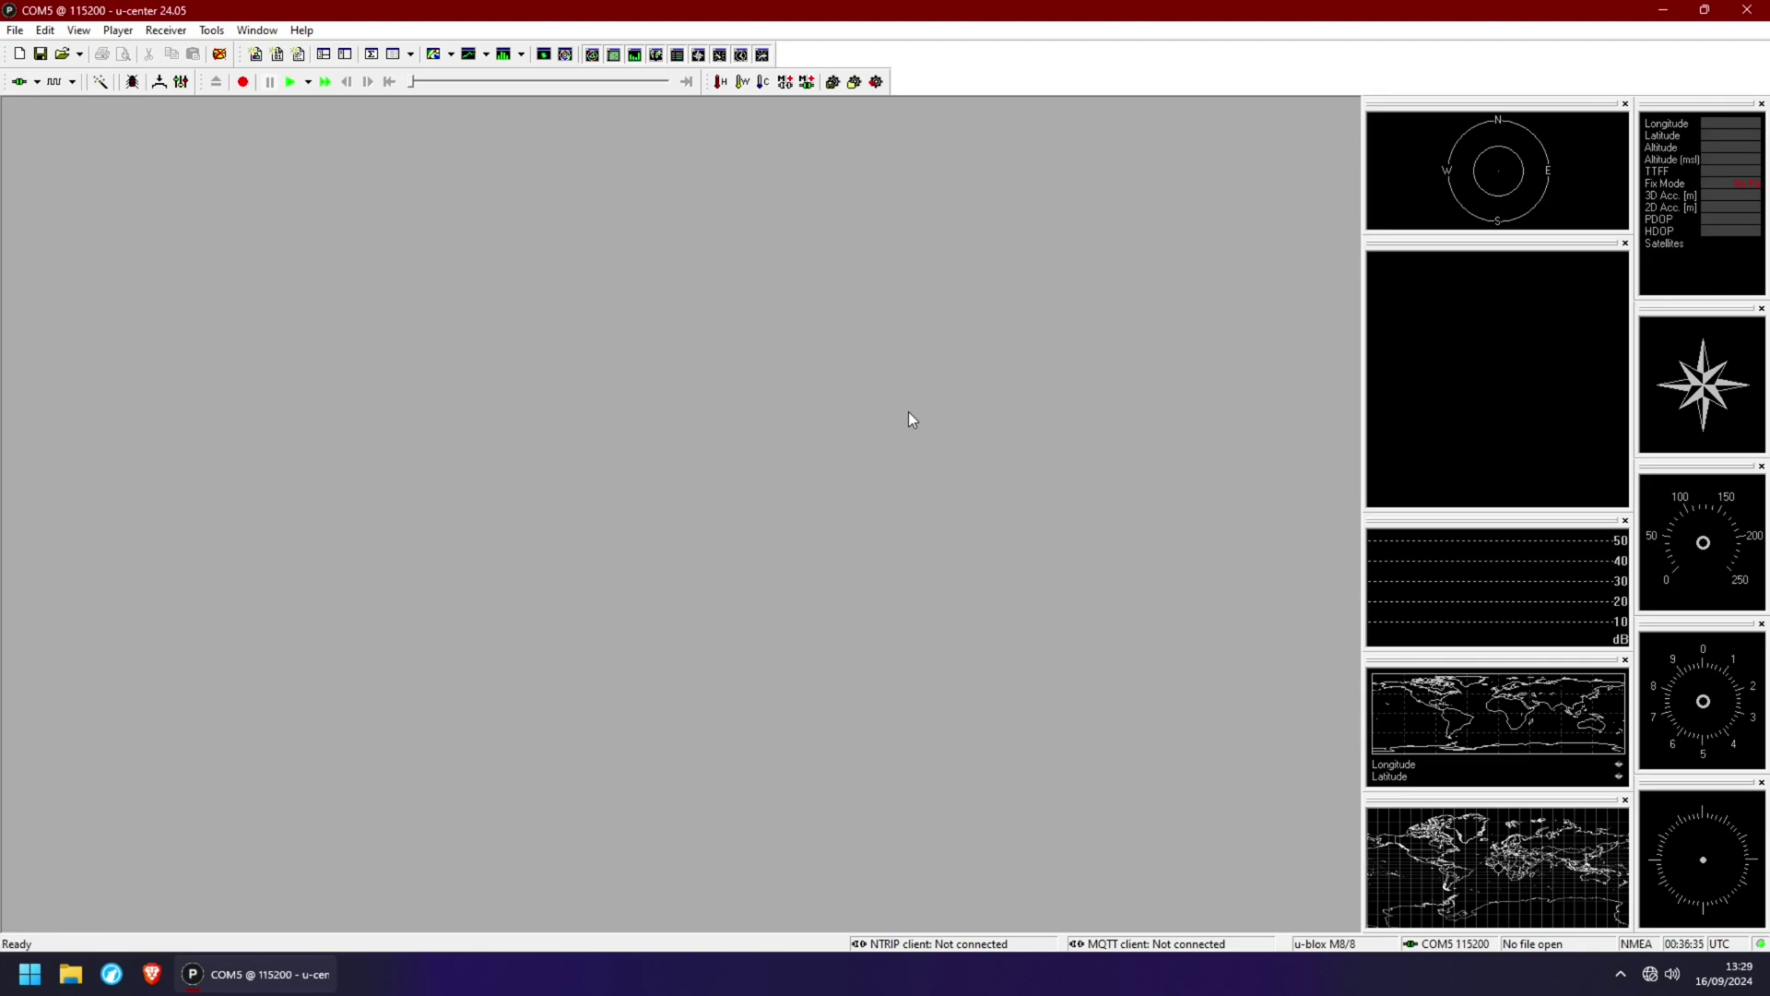